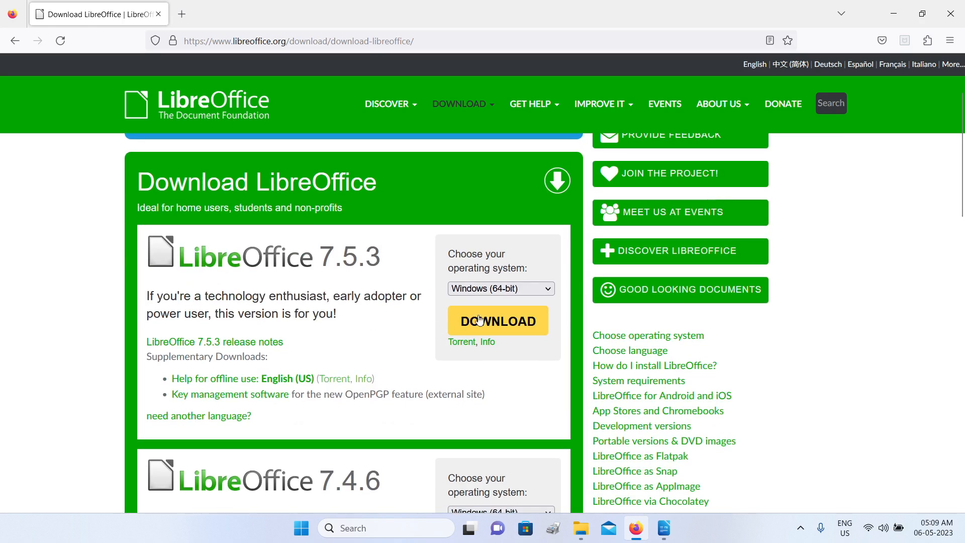
Show the operating systems offered for the LibreOffice 7.5.3 download.
click(544, 289)
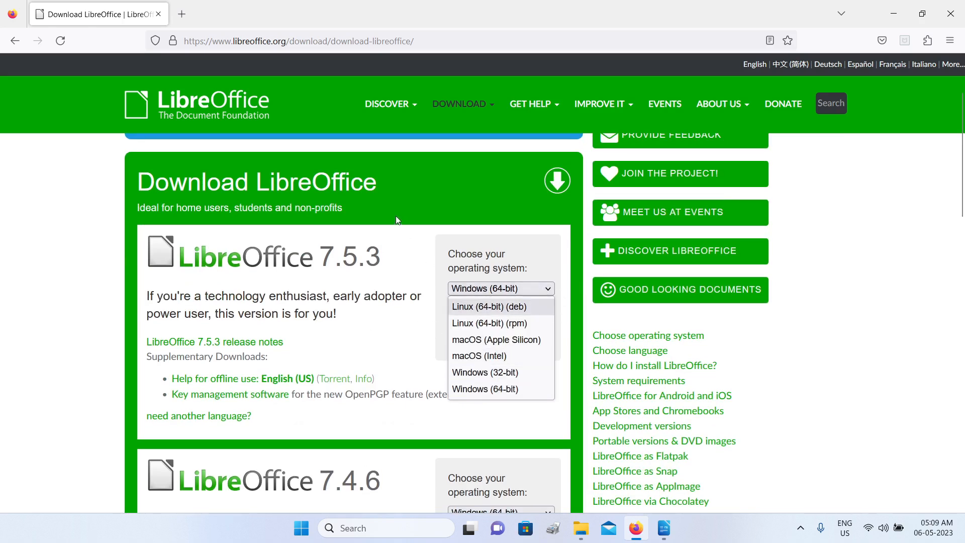
scroll(396, 216, up, 2)
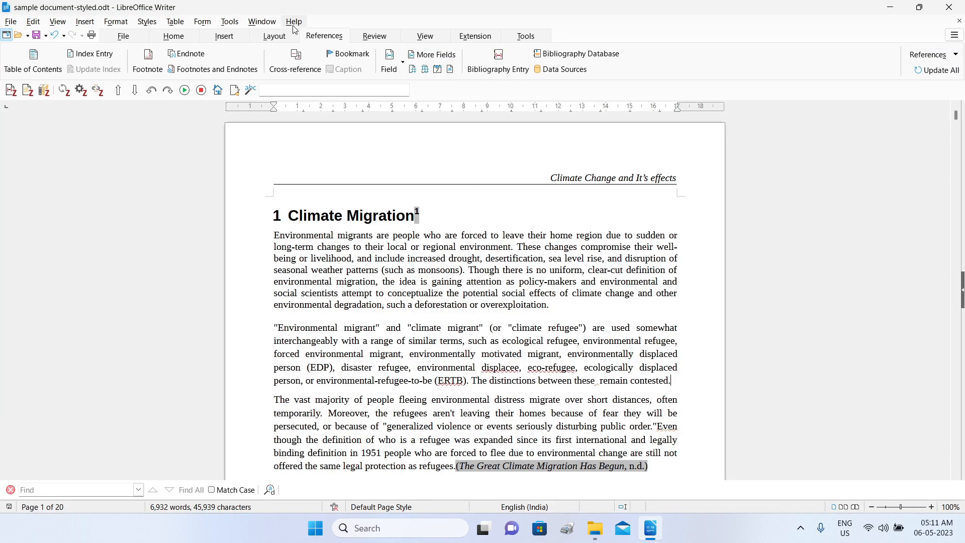
Switch to LibreOffice Writer and open the program's version information.
click(294, 22)
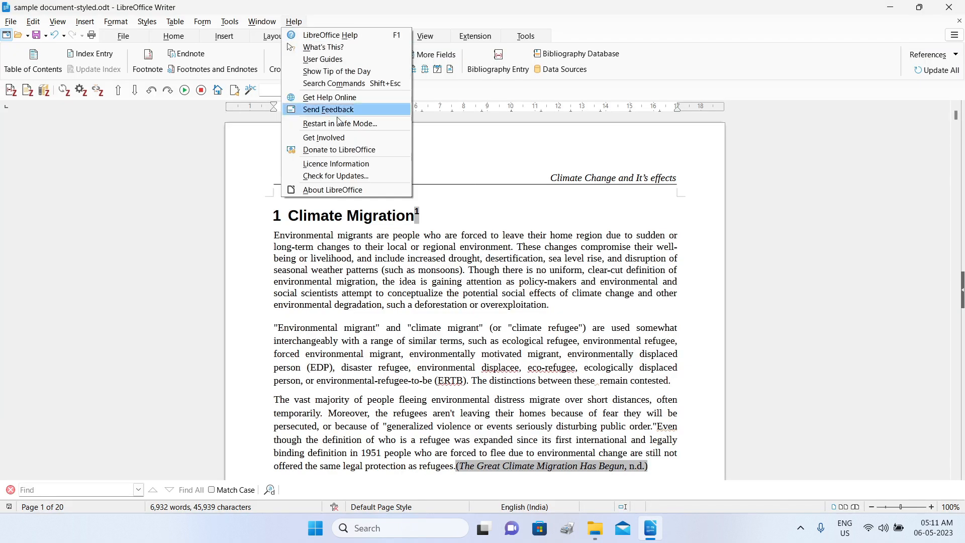
click(347, 190)
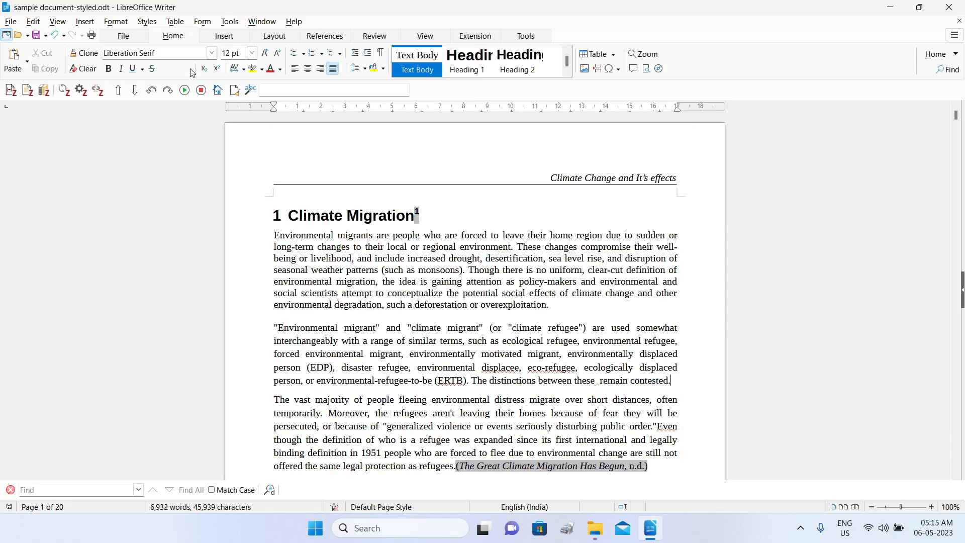
click(224, 38)
click(275, 38)
click(224, 36)
click(182, 39)
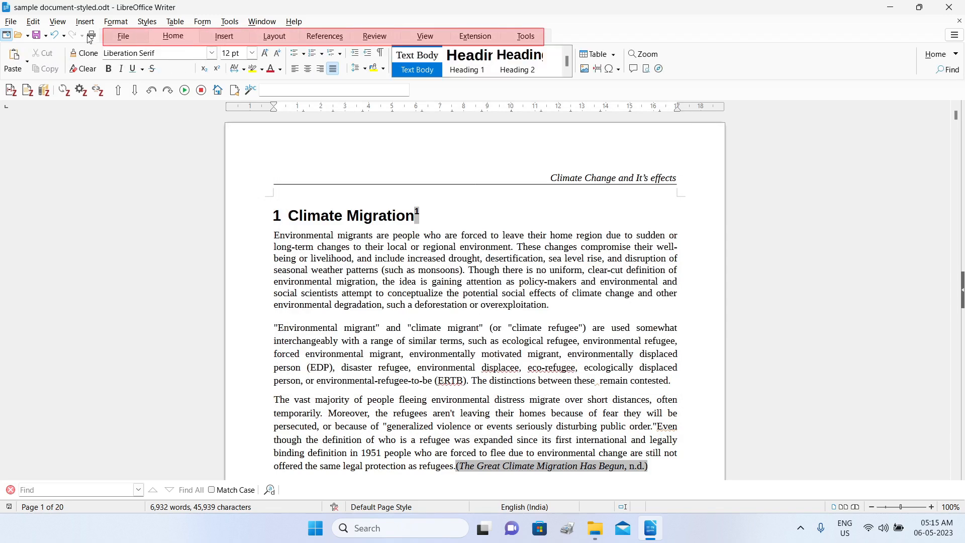
Apply the Tabbed user interface variant to Writer.
click(58, 22)
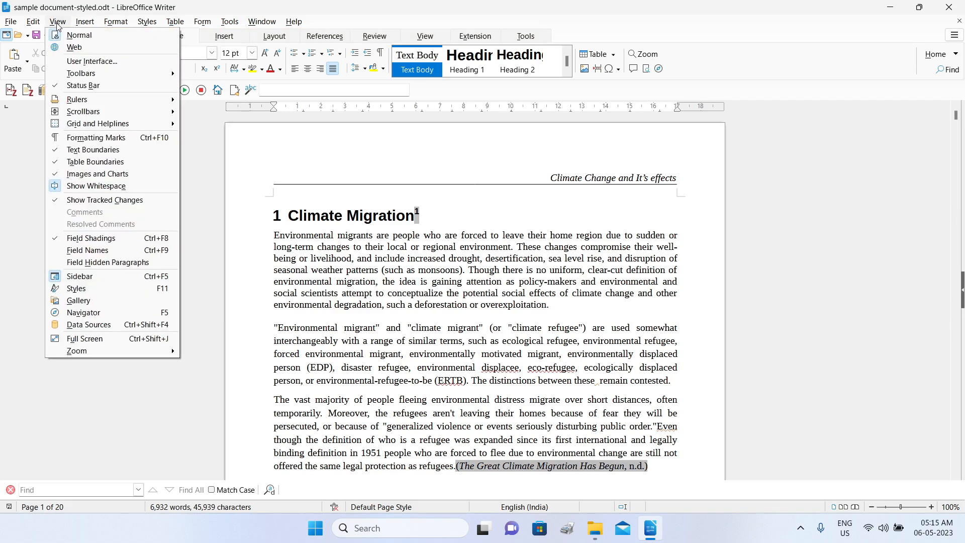
click(126, 64)
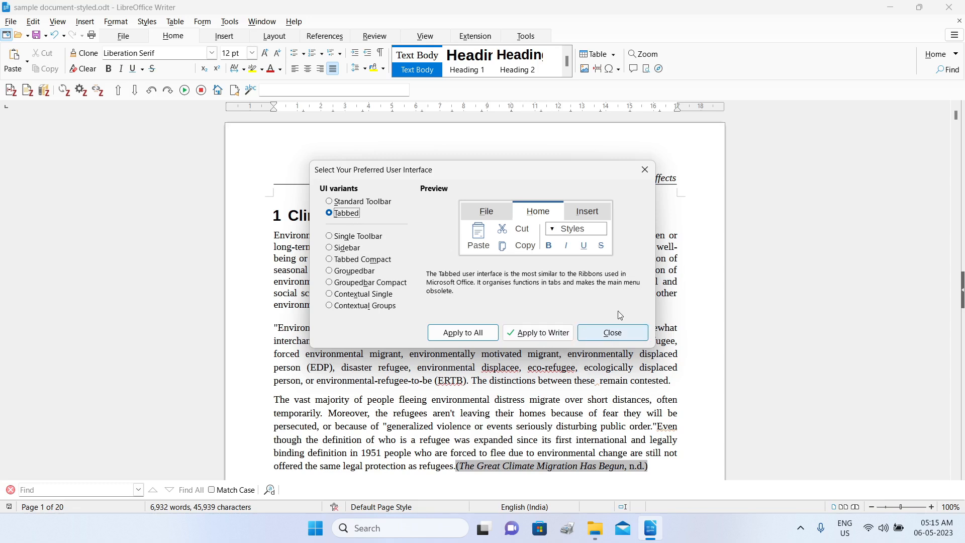
click(538, 333)
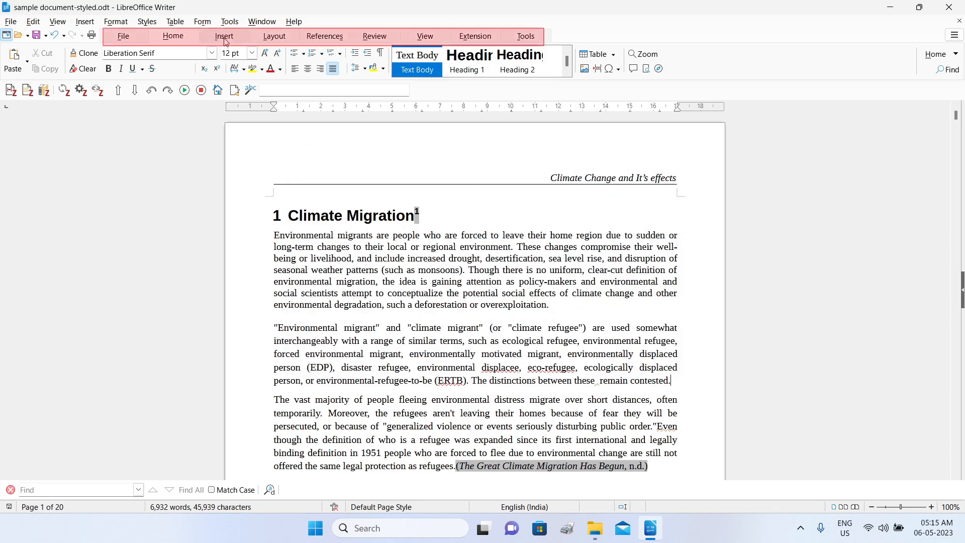
click(225, 36)
click(274, 39)
click(327, 38)
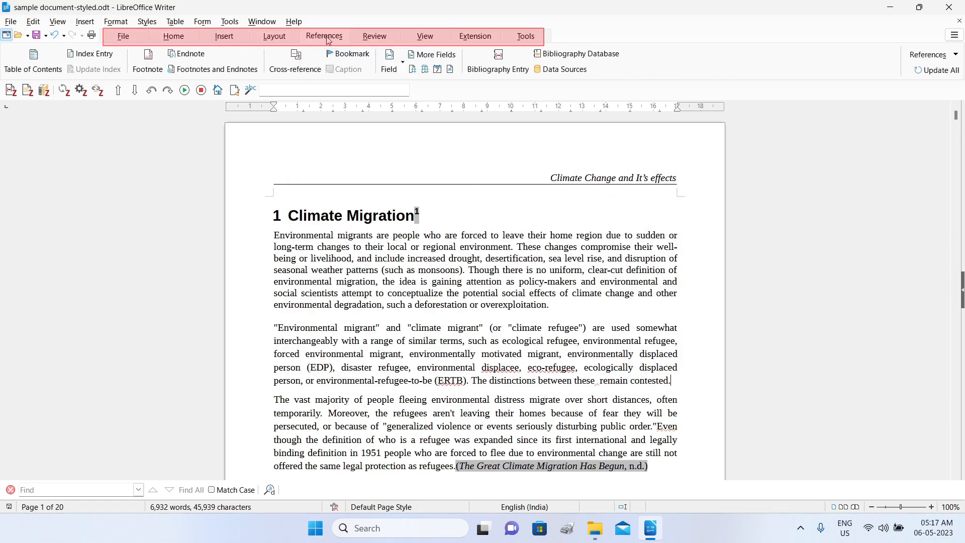
click(282, 40)
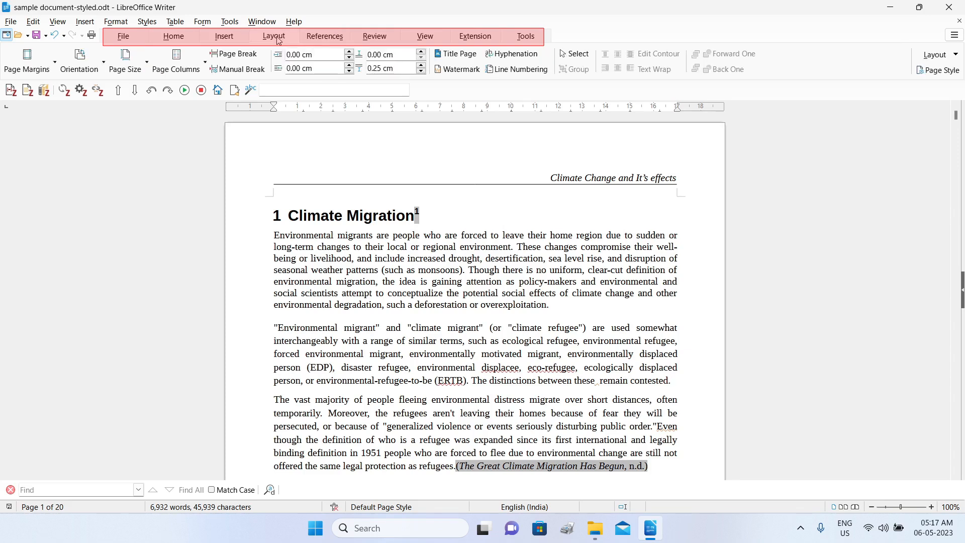
click(224, 37)
click(174, 38)
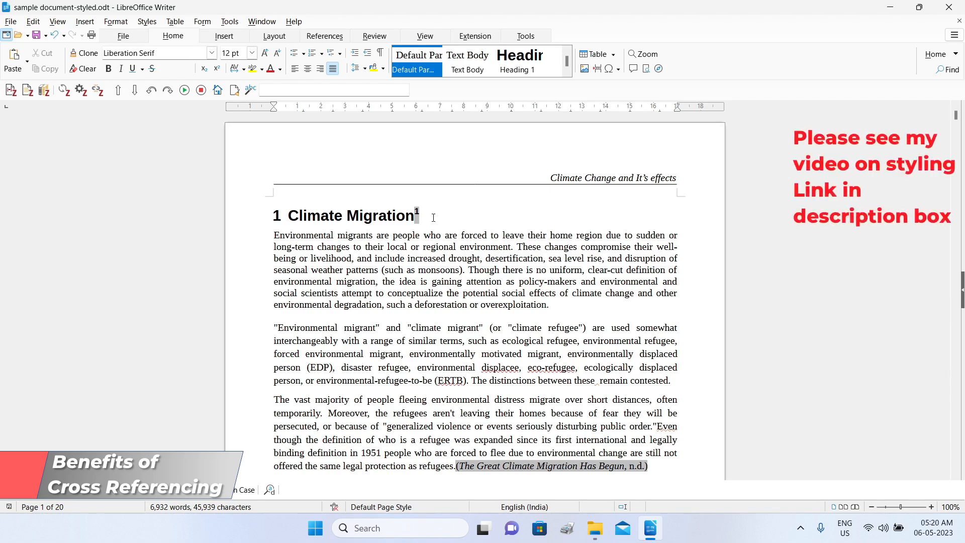
Examine the numbered headings, figure captions and table caption on the first three pages of the document.
click(380, 222)
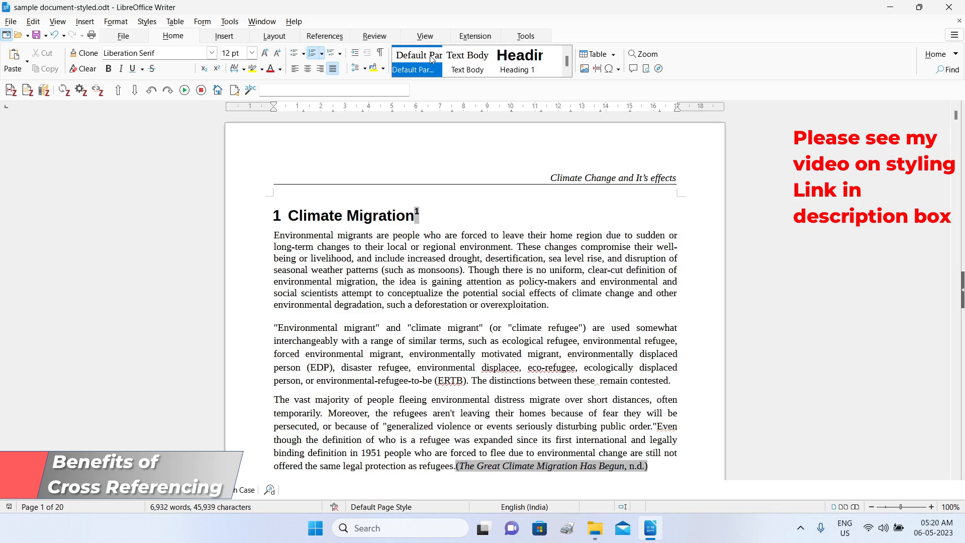
scroll(482, 218, down, 8)
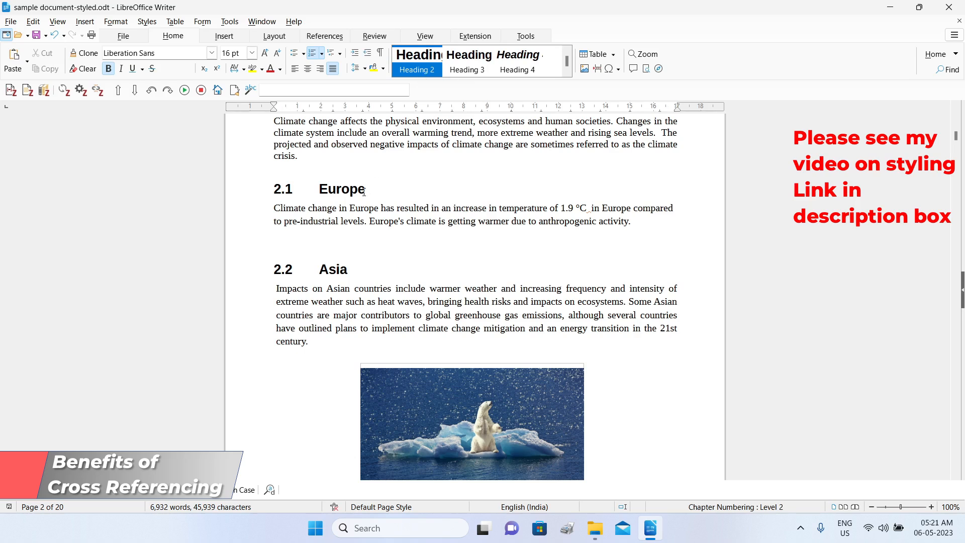
scroll(377, 265, down, 4)
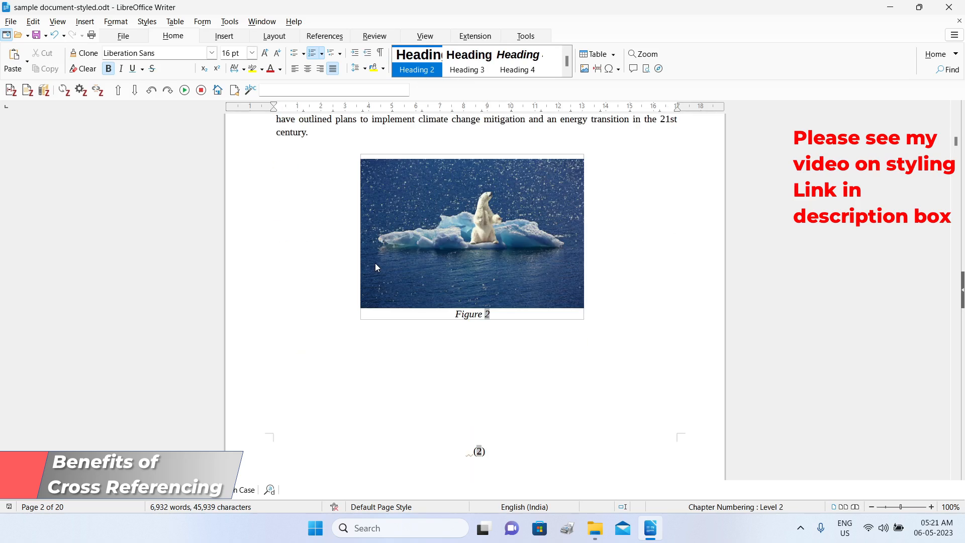
scroll(475, 322, down, 10)
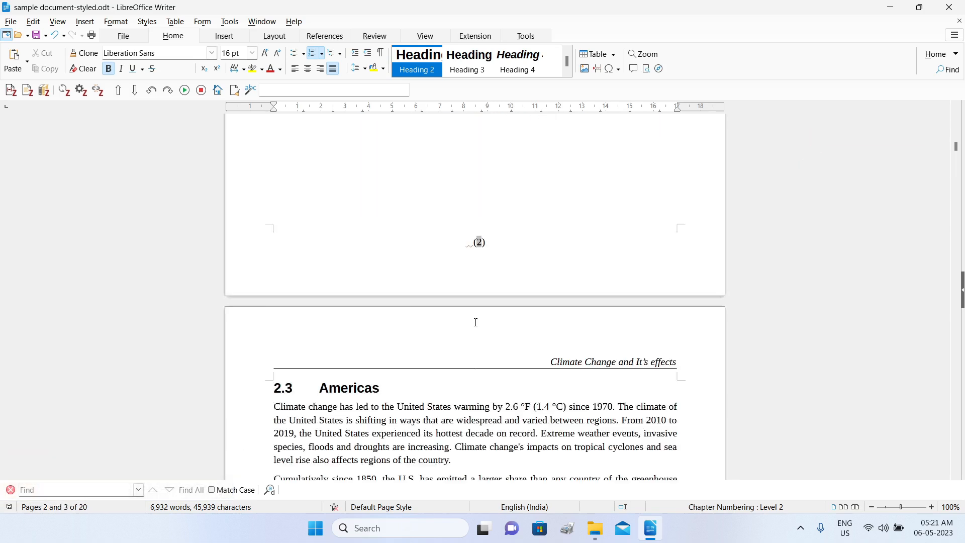
scroll(473, 319, down, 4)
scroll(473, 322, up, 2)
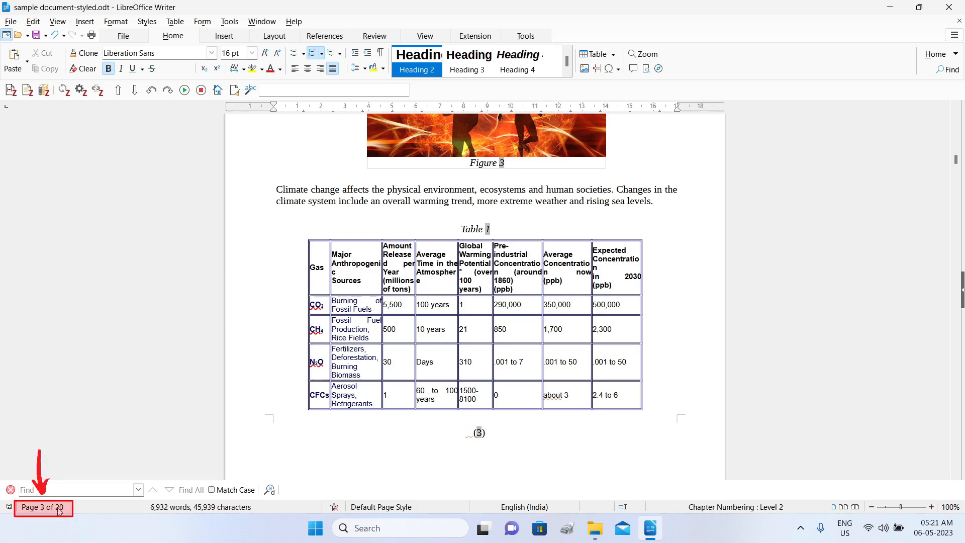
key(ctrl+Home)
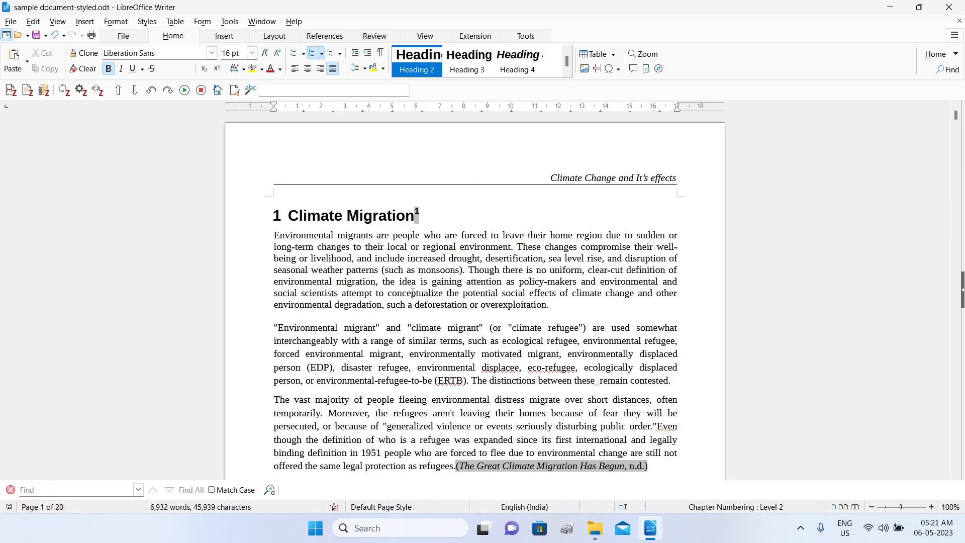
scroll(413, 294, down, 5)
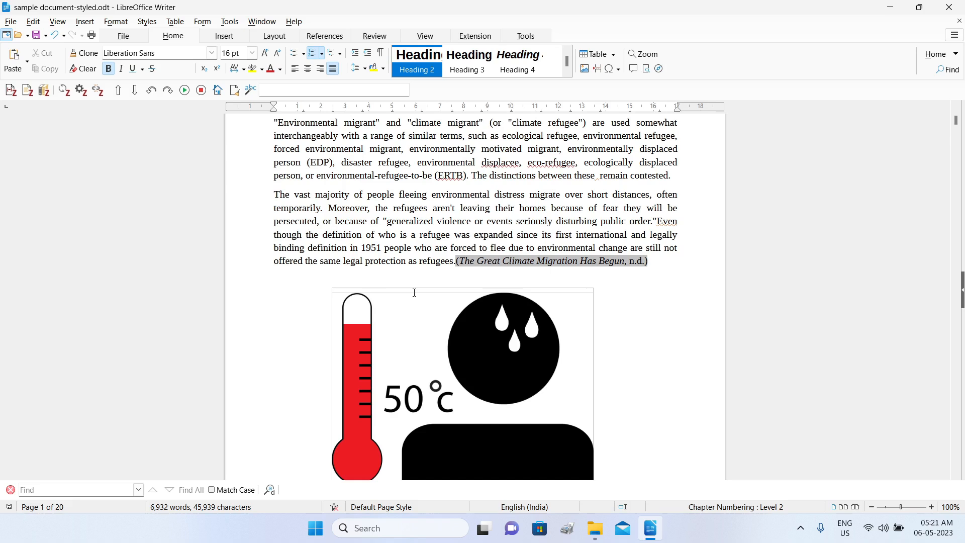
scroll(414, 293, up, 5)
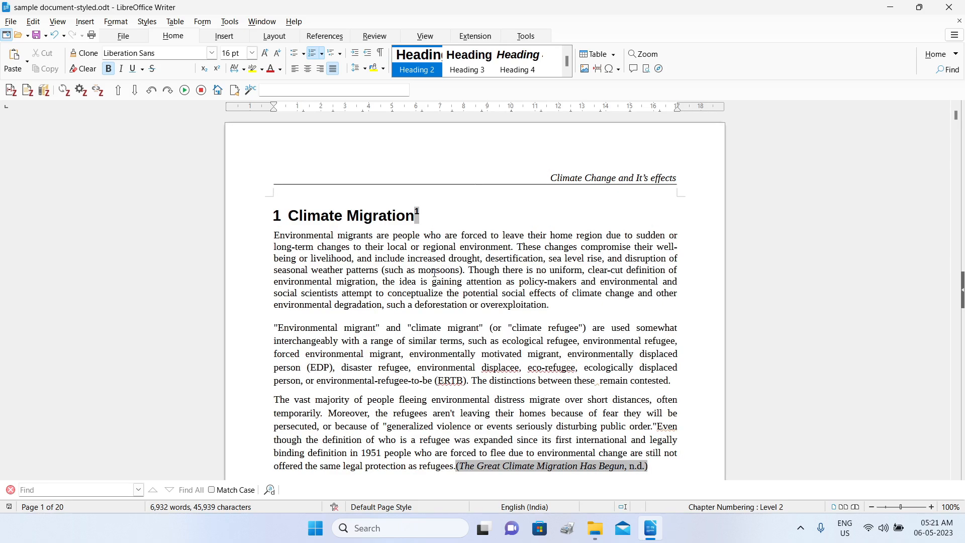
Add the manual reference "( see figure 3 below)" after "crisis" at the end of the introductory paragraph under Climate Change Impacts.
scroll(435, 273, down, 15)
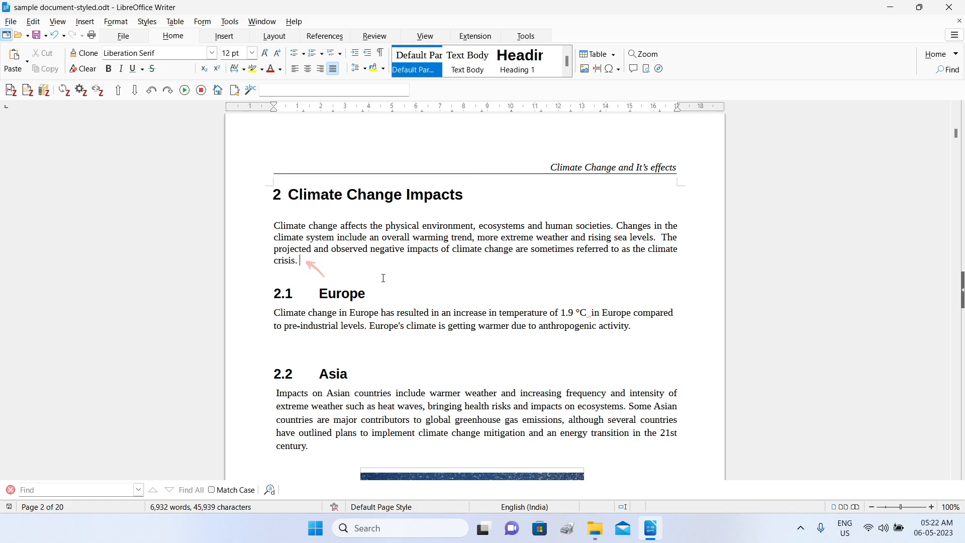
scroll(387, 281, down, 5)
scroll(498, 284, down, 8)
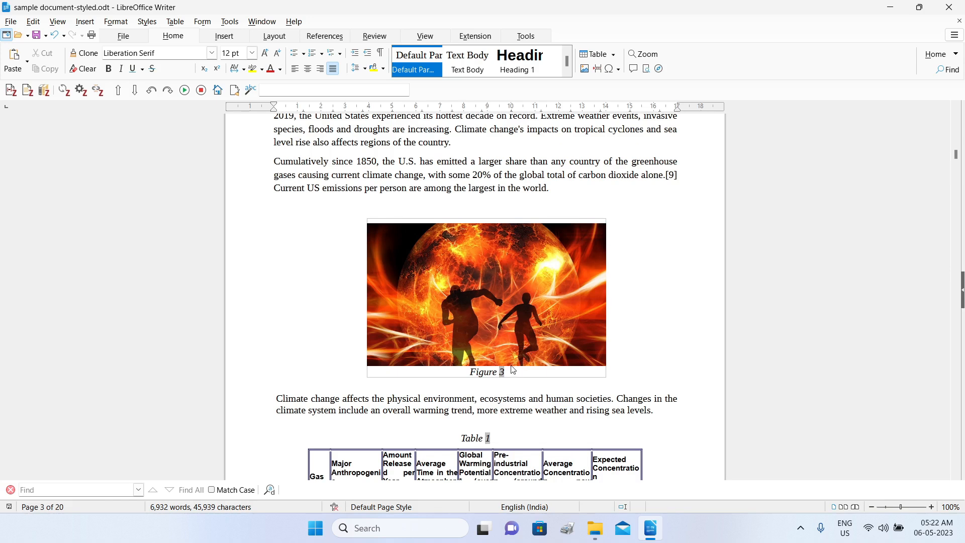
scroll(368, 387, up, 12)
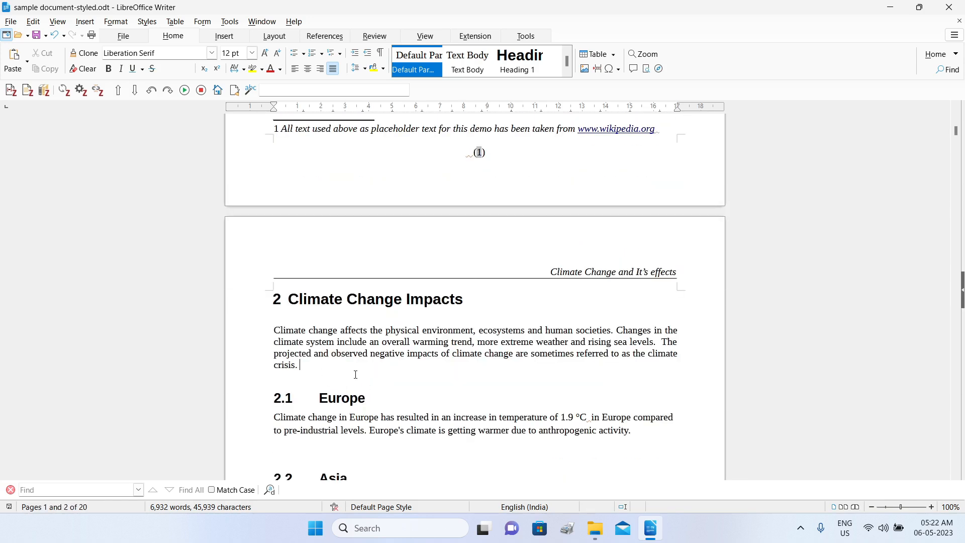
key(BackSpace)
text(( see figure 3 below))
Insert the image of a half-submerged globe into the empty paragraph below the Europe section's text.
scroll(356, 367, down, 10)
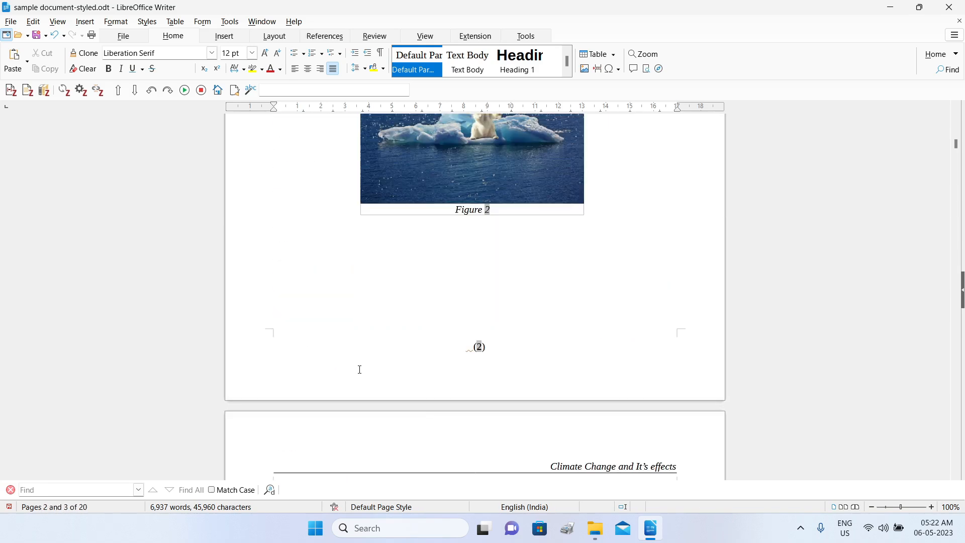
scroll(360, 369, down, 6)
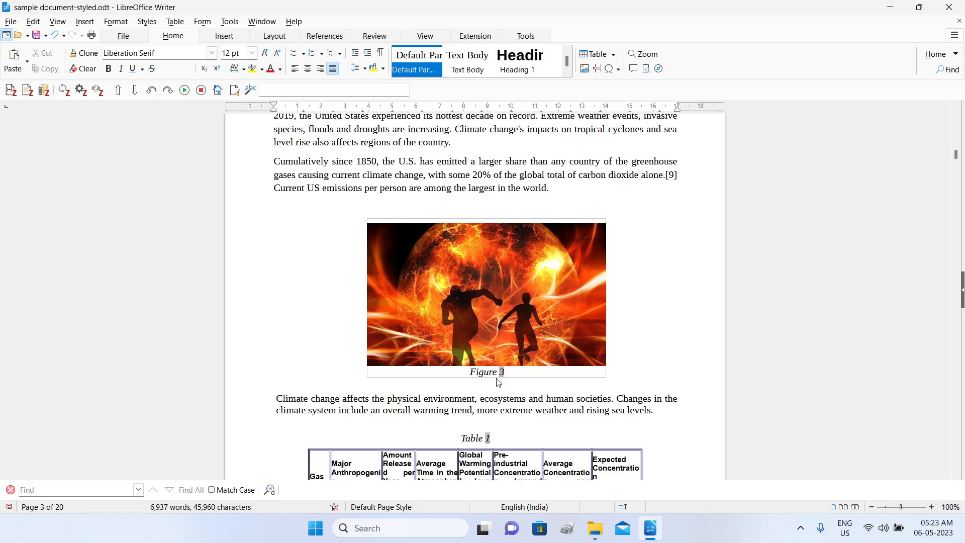
scroll(498, 382, up, 15)
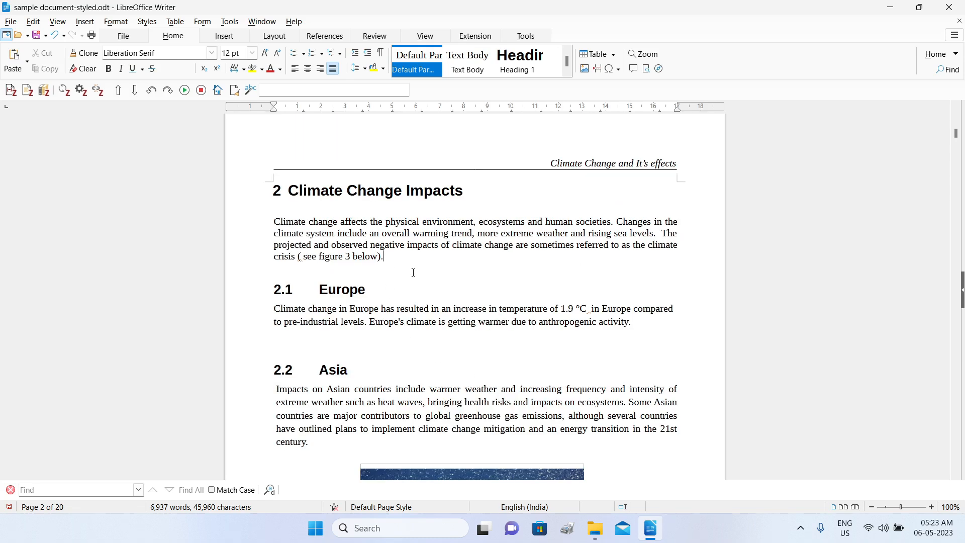
scroll(432, 280, down, 3)
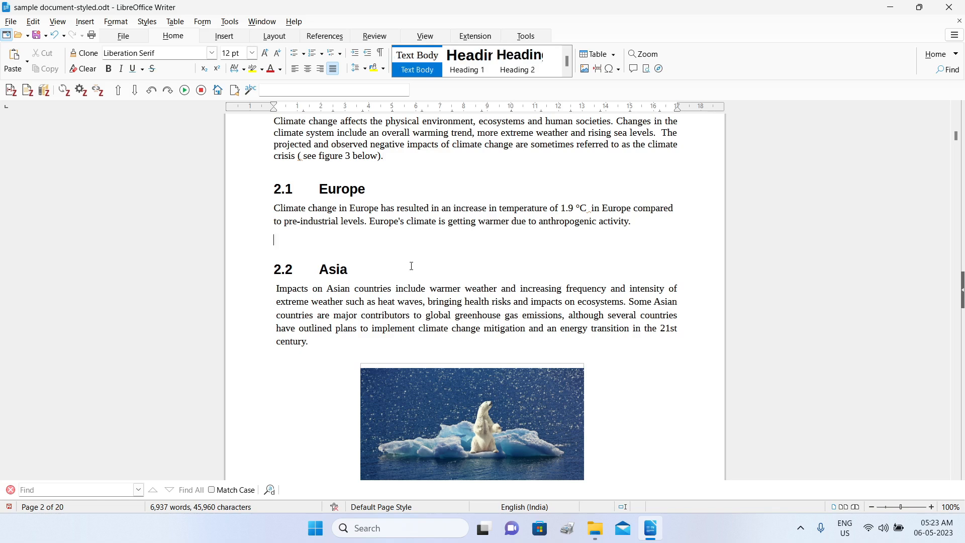
scroll(434, 308, down, 3)
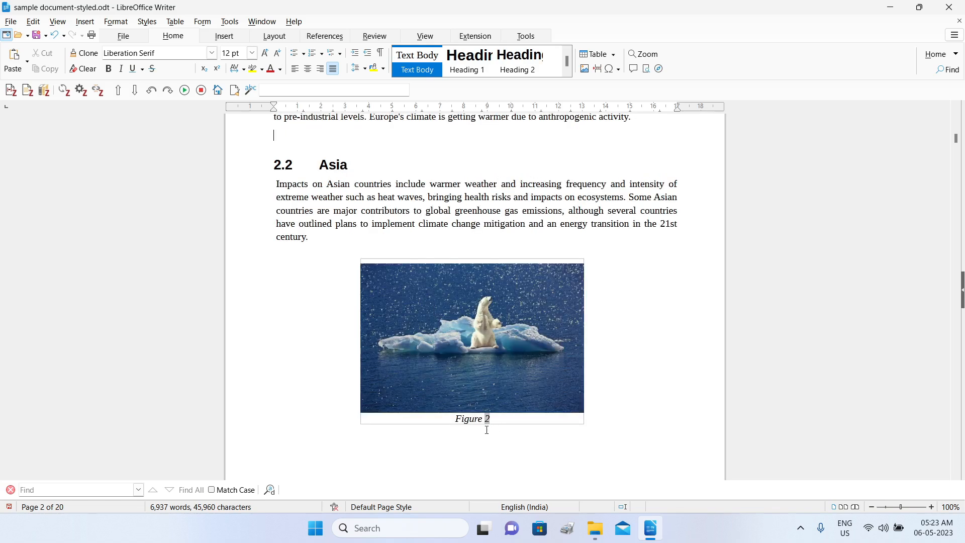
scroll(483, 424, up, 3)
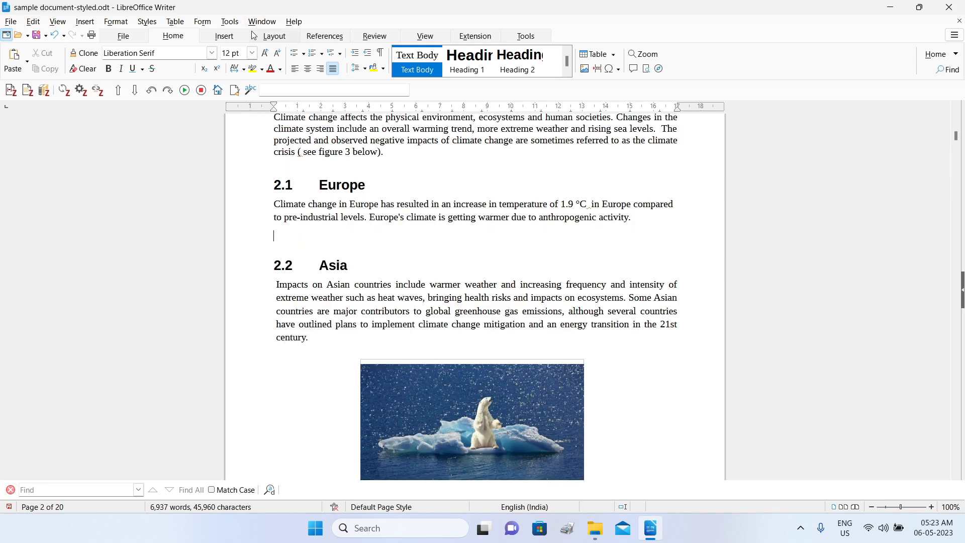
click(224, 36)
click(217, 63)
click(93, 129)
click(380, 316)
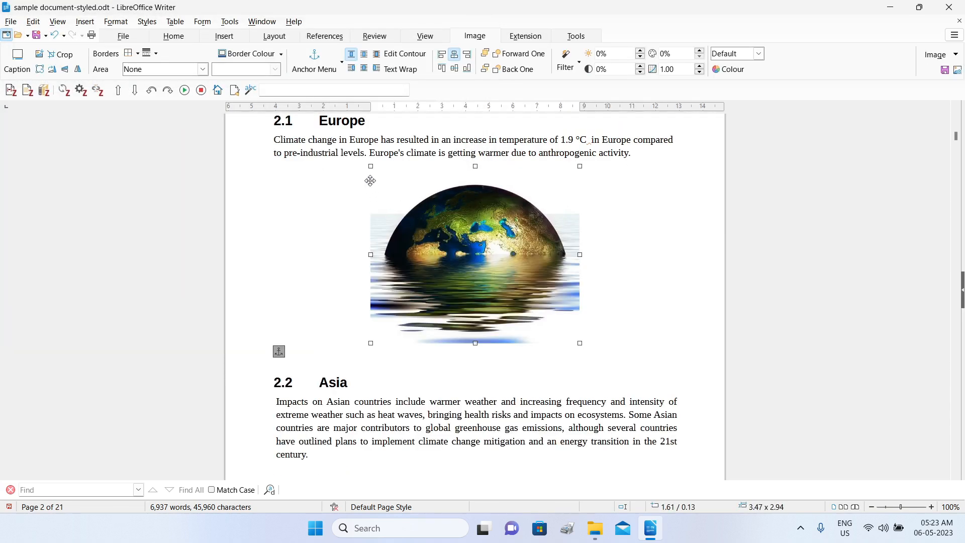
Shrink the globe image to about 3.01 x 2.55 and add a Figure caption with Arabic numbering below it.
drag(371, 166, 398, 189)
right_click(448, 220)
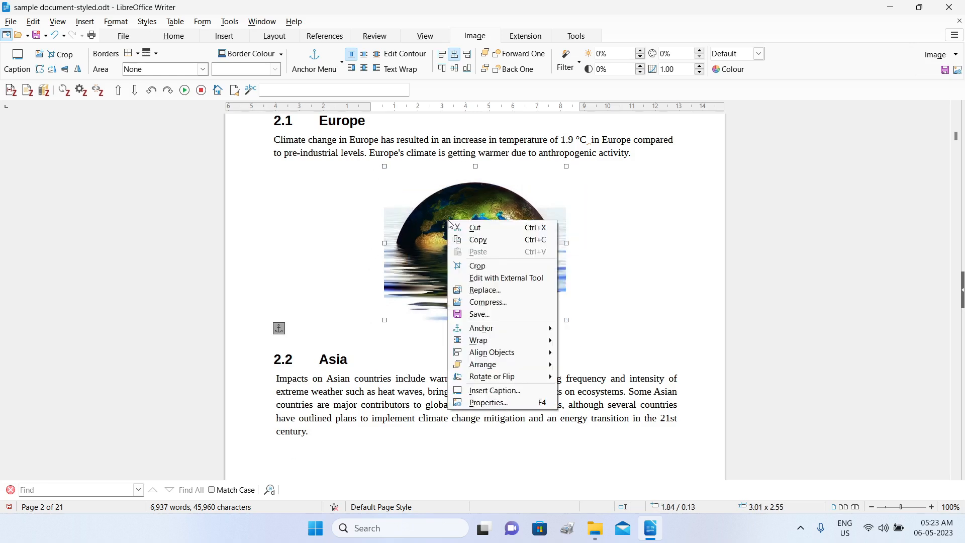
click(511, 391)
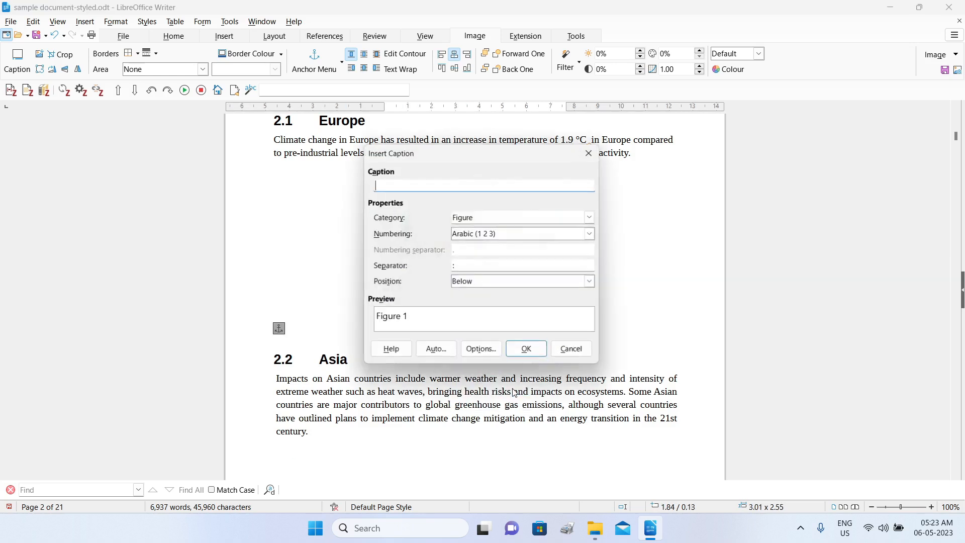
click(530, 351)
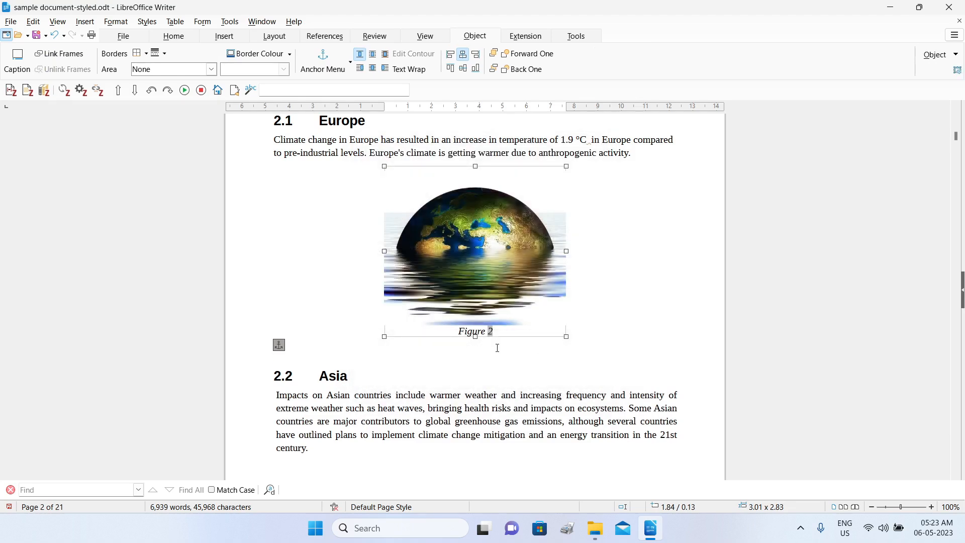
Check the caption numbers of the polar bear and fire images that follow the inserted globe image.
scroll(498, 347, down, 15)
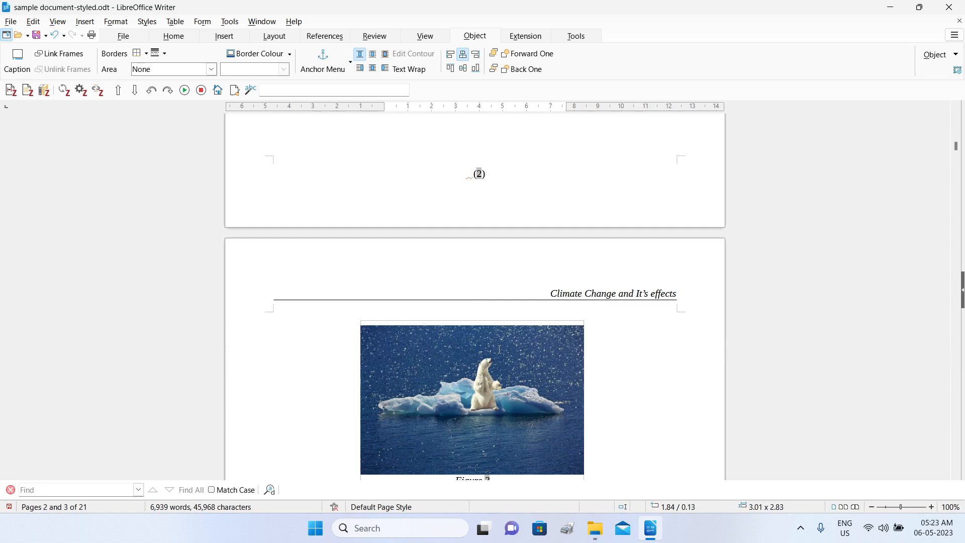
scroll(499, 349, down, 7)
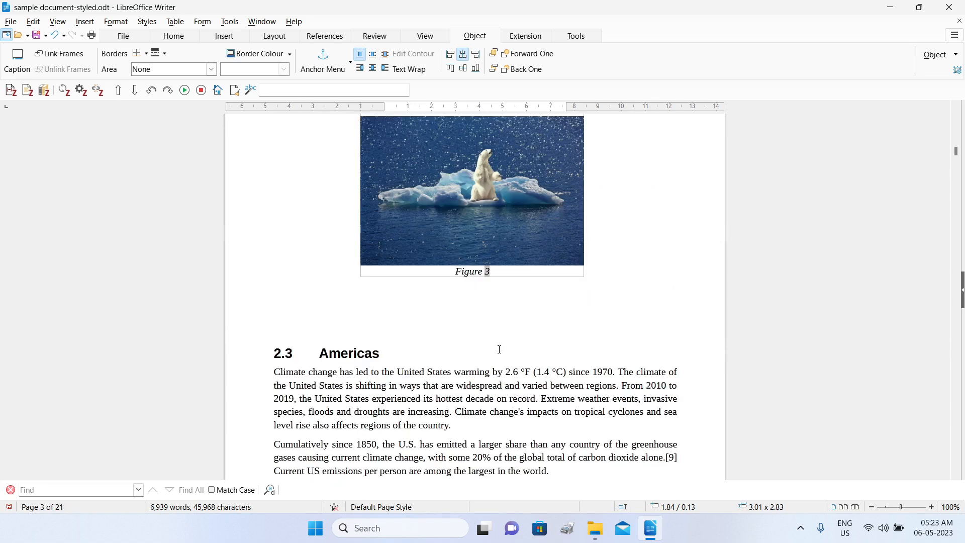
scroll(499, 349, down, 7)
scroll(499, 349, down, 4)
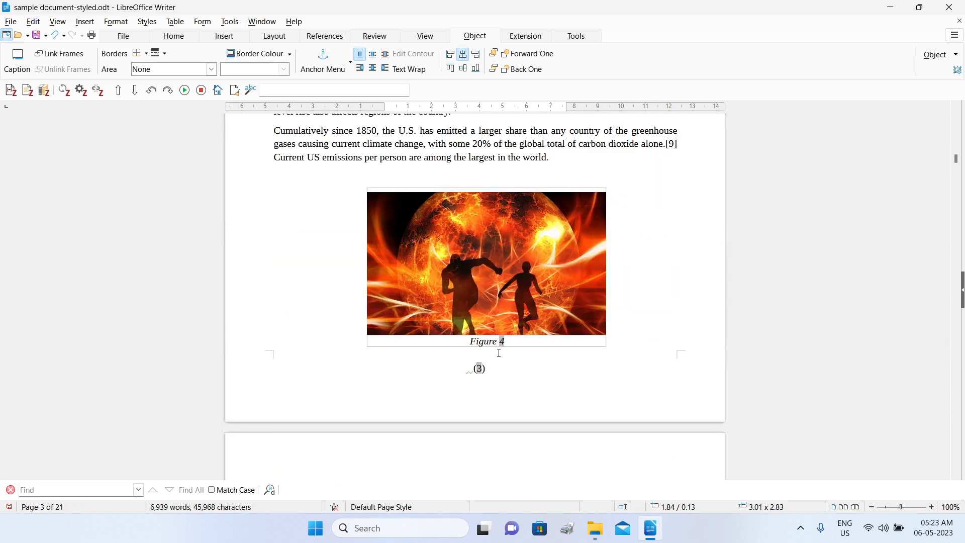
Compare the manually typed "see figure 3 below" reference with the caption numbers of the globe, polar bear and fire images.
scroll(501, 351, up, 20)
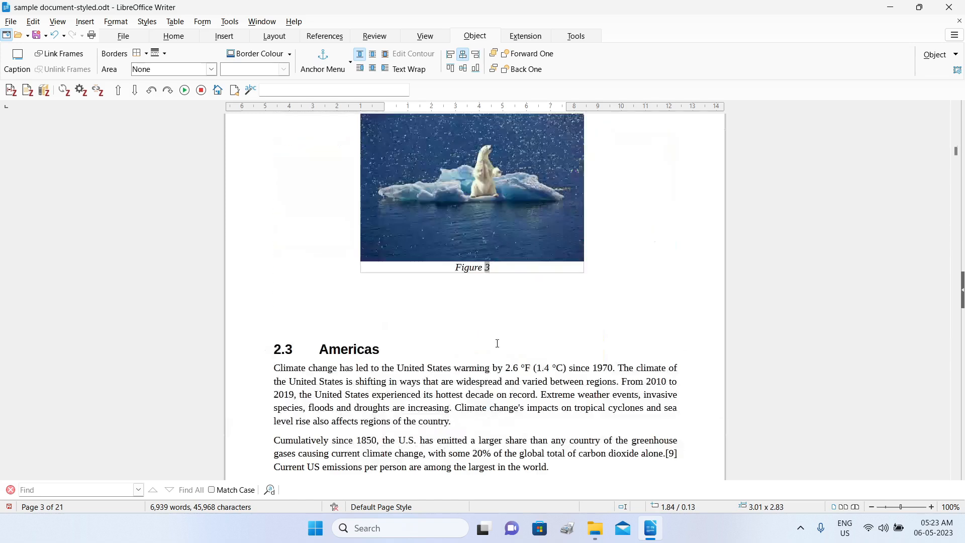
scroll(491, 332, up, 7)
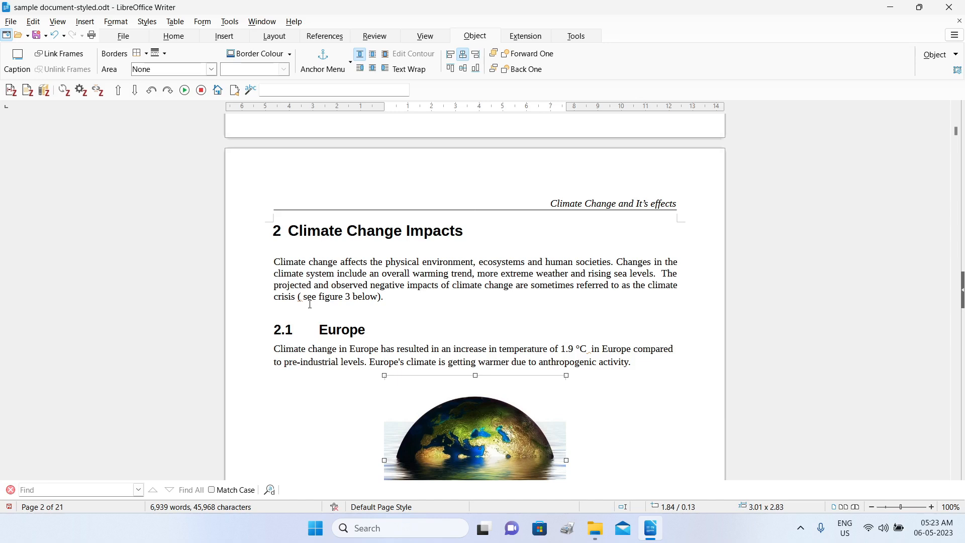
click(305, 297)
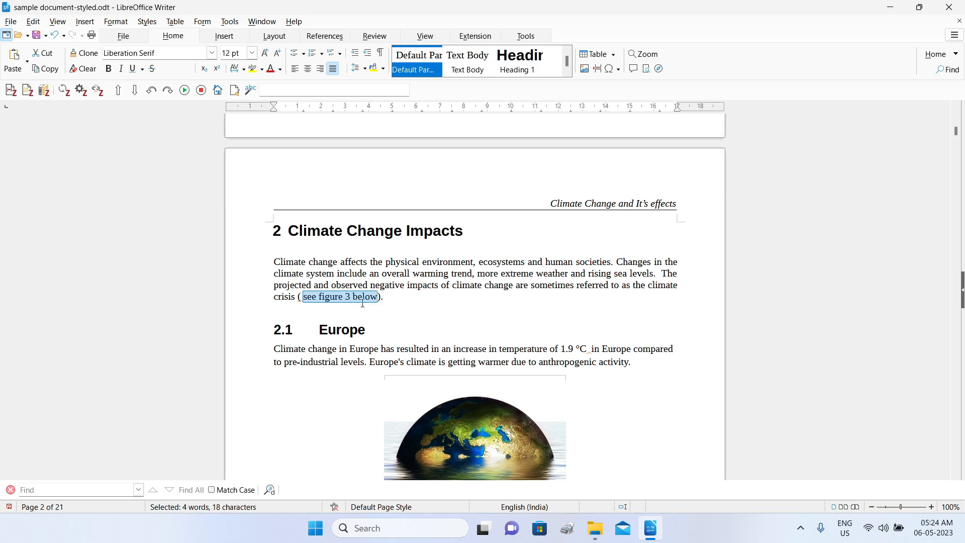
key(End)
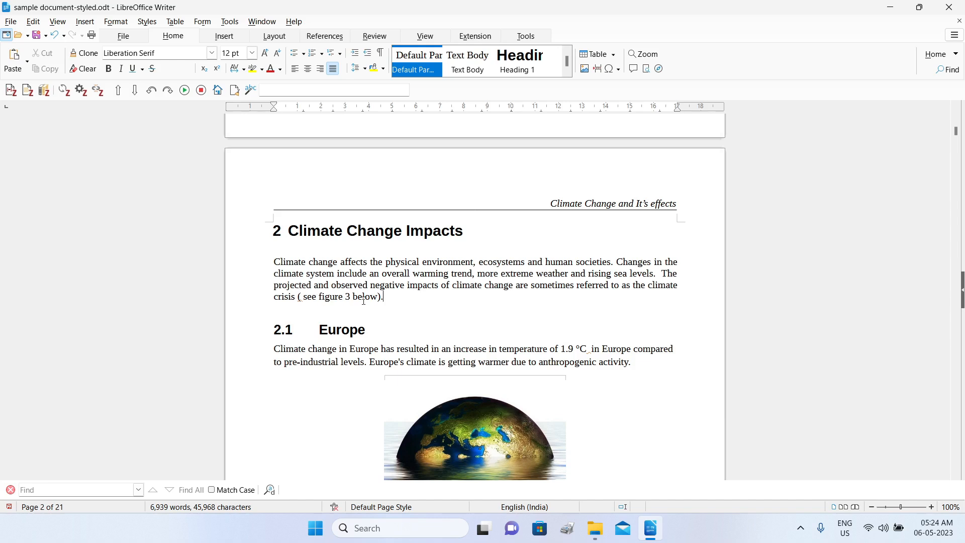
scroll(364, 301, down, 15)
scroll(397, 304, down, 12)
scroll(397, 303, up, 10)
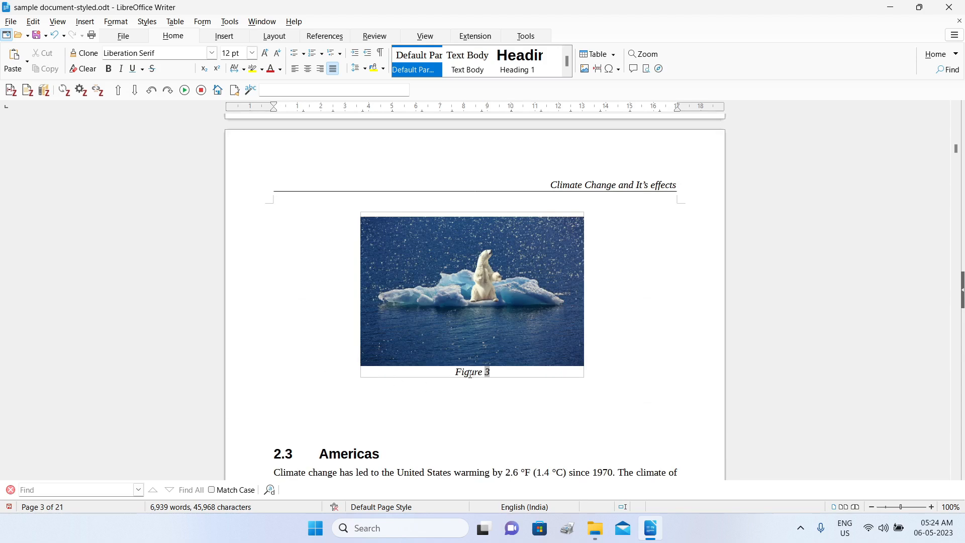
scroll(471, 375, down, 10)
scroll(467, 378, down, 3)
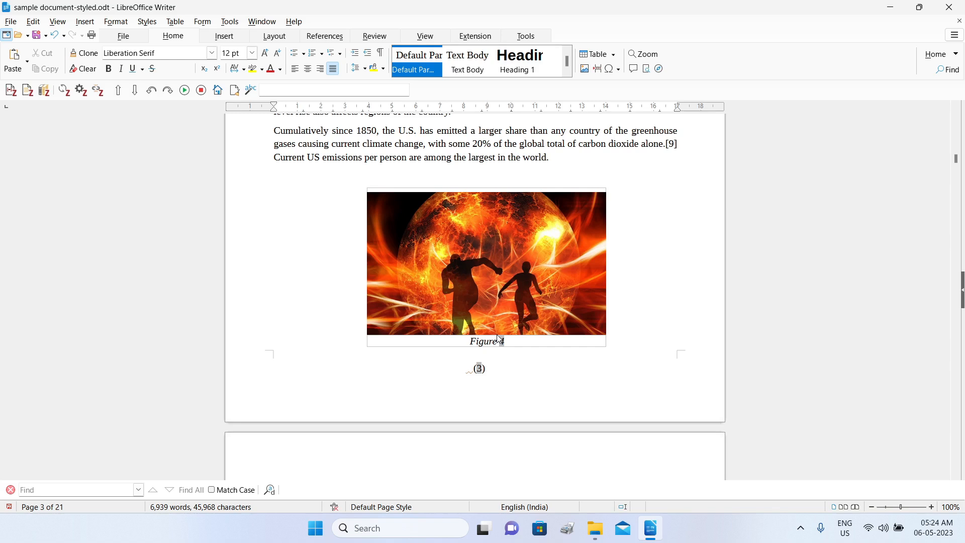
scroll(499, 339, up, 20)
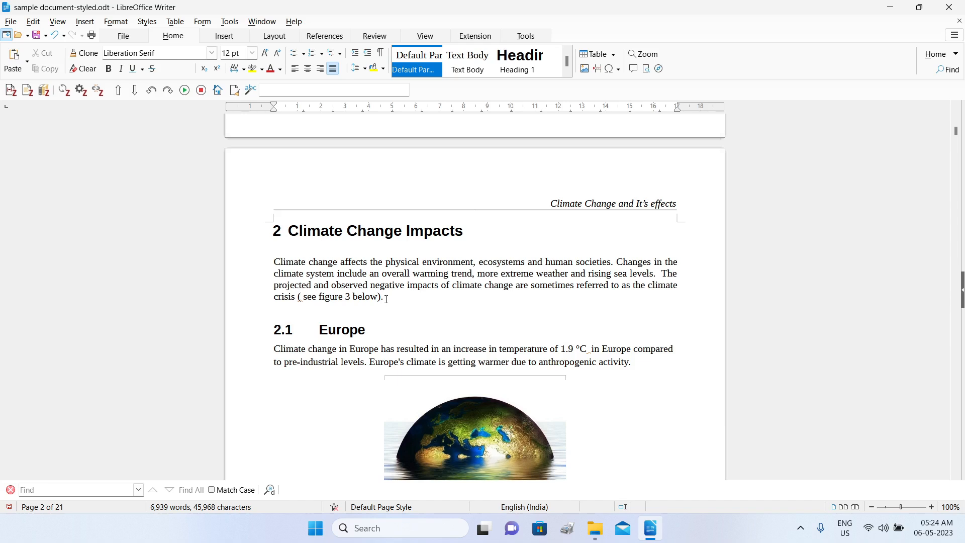
drag(386, 298, 303, 296)
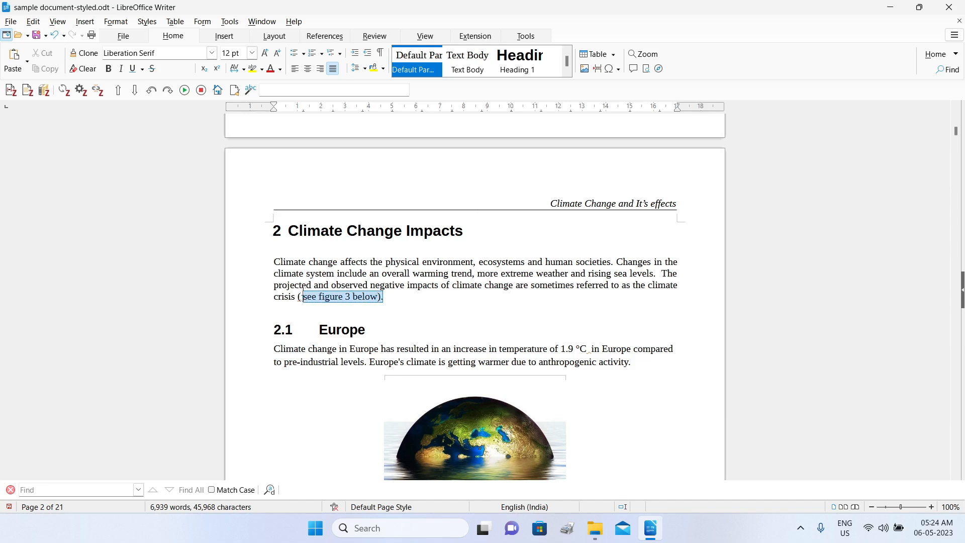
click(396, 300)
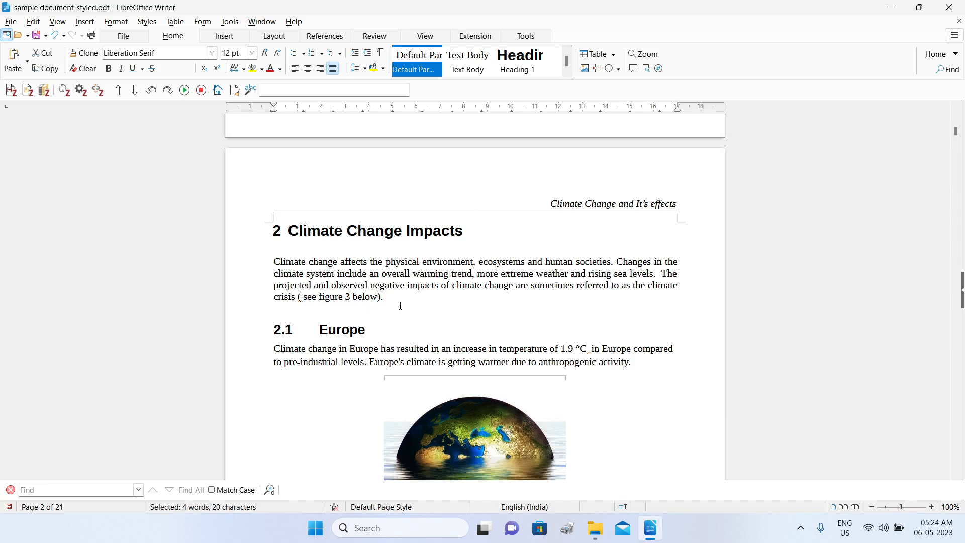
scroll(391, 299, down, 10)
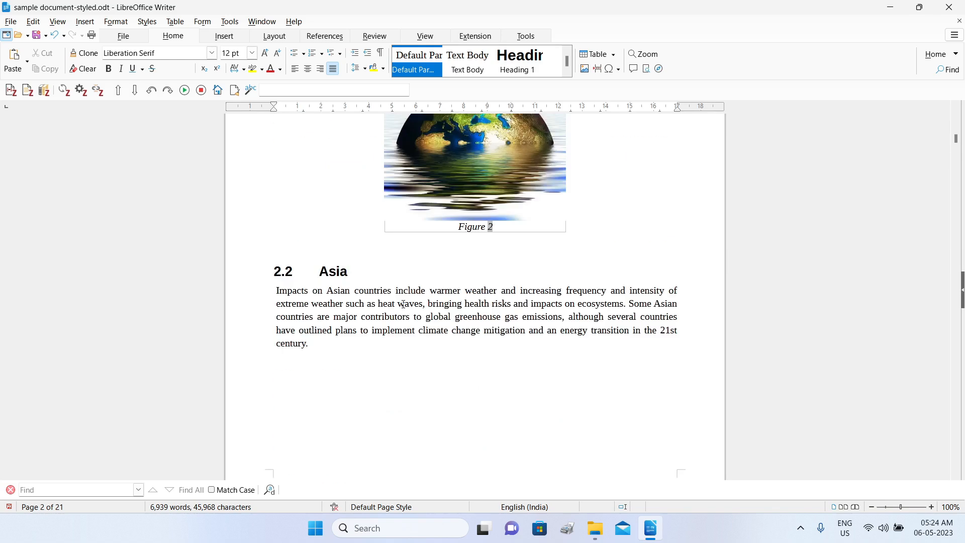
scroll(403, 304, up, 7)
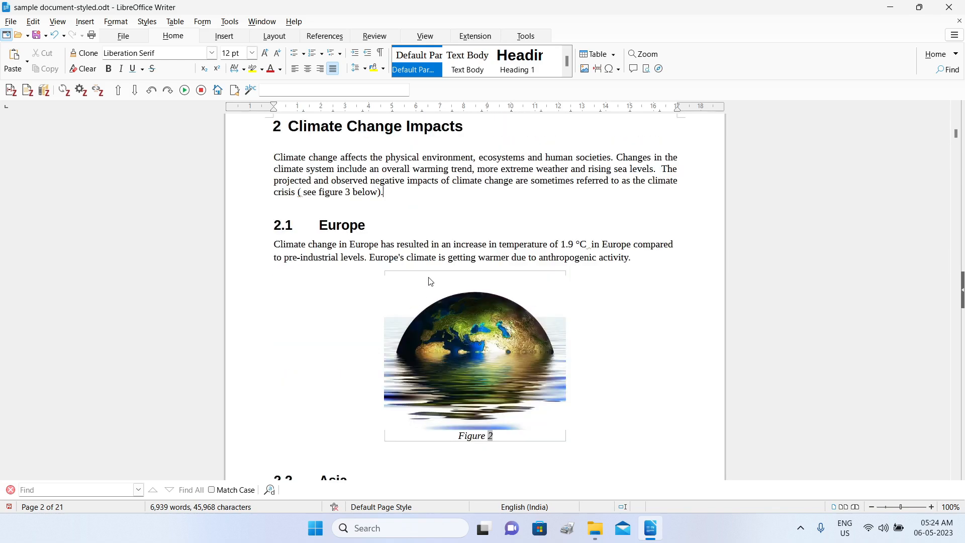
scroll(429, 278, up, 3)
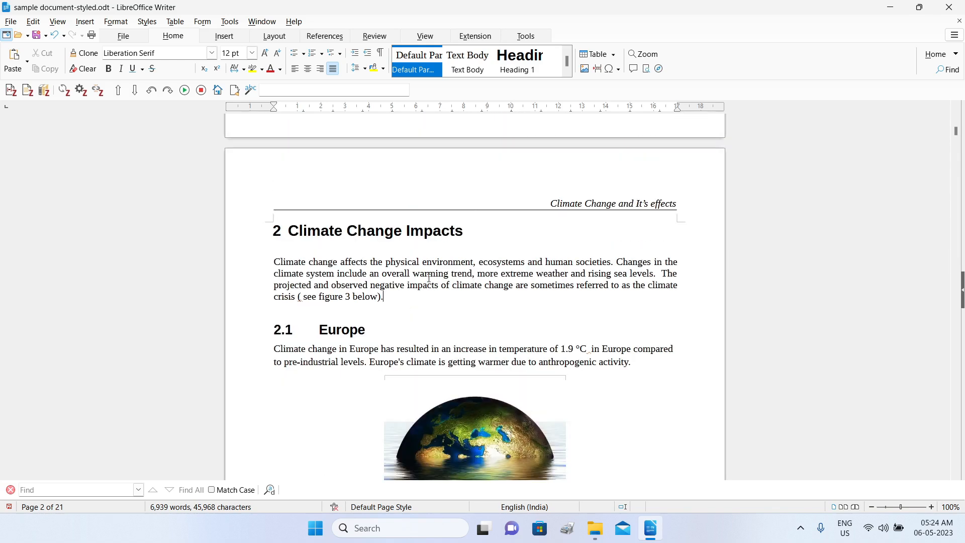
Undo the globe image's caption, resizing and insertion, along with the closing bracket typed after "below" in the introductory paragraph.
click(55, 36)
click(52, 36)
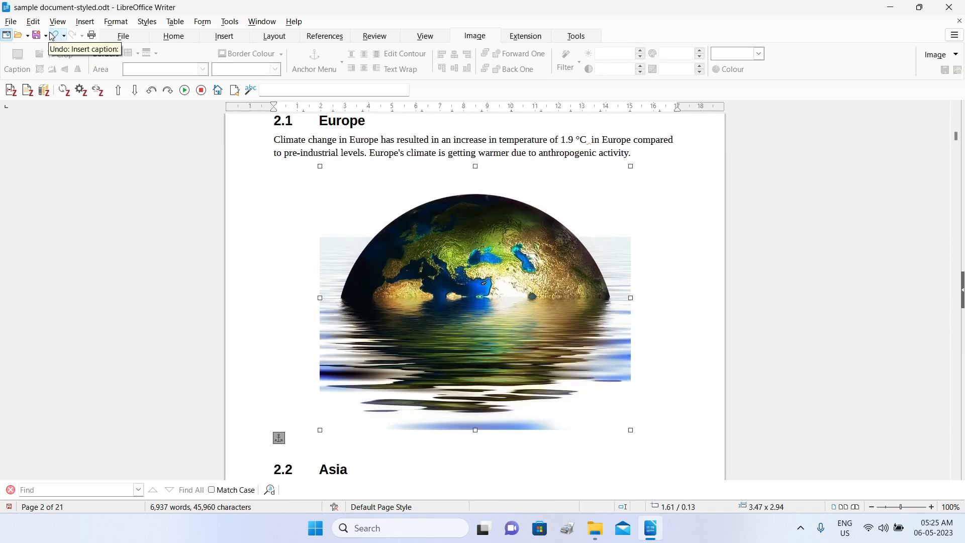
click(53, 36)
click(52, 36)
click(52, 36)
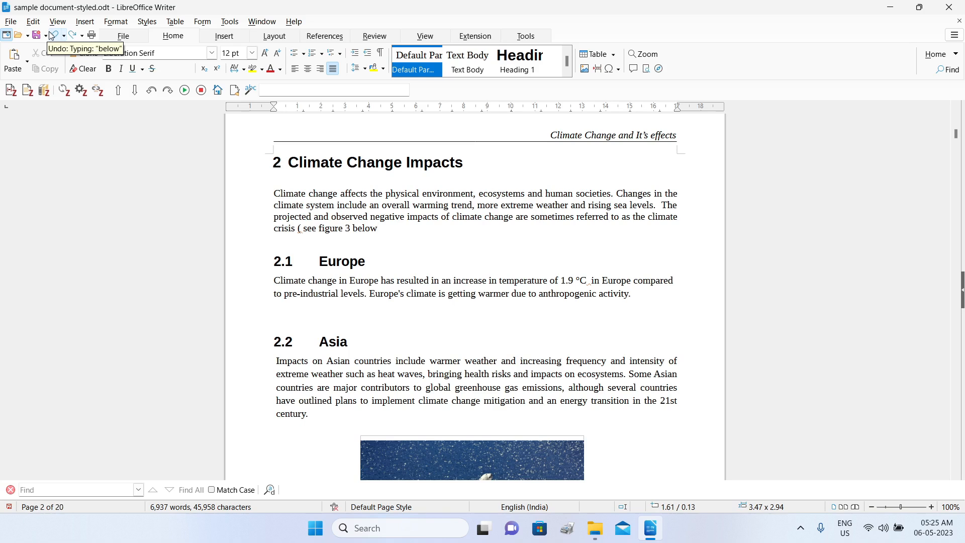
Recheck the polar bear and fire captions, and delete the typed "3 below" after "see figure" in the introductory paragraph.
scroll(478, 315, down, 15)
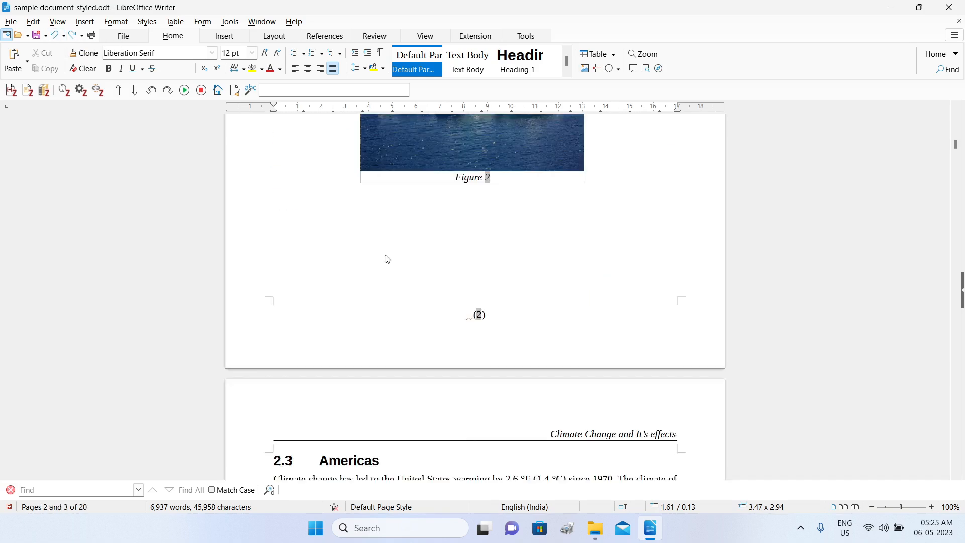
scroll(387, 256, down, 8)
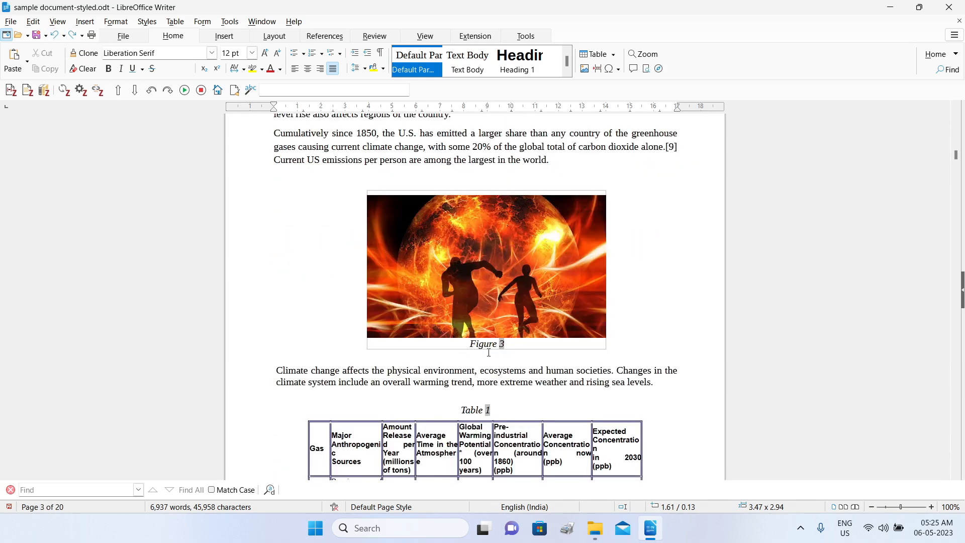
scroll(500, 354, up, 20)
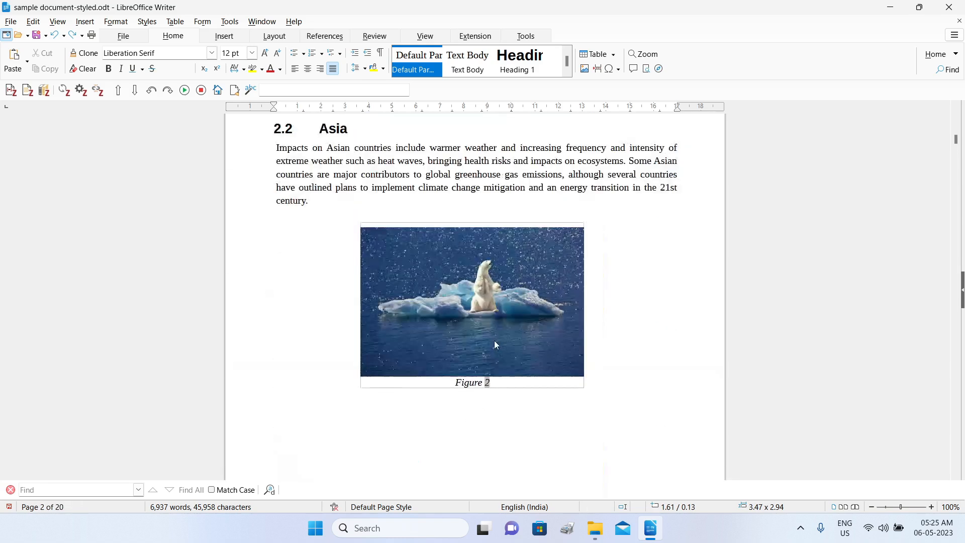
scroll(497, 345, down, 8)
drag(386, 228, 346, 231)
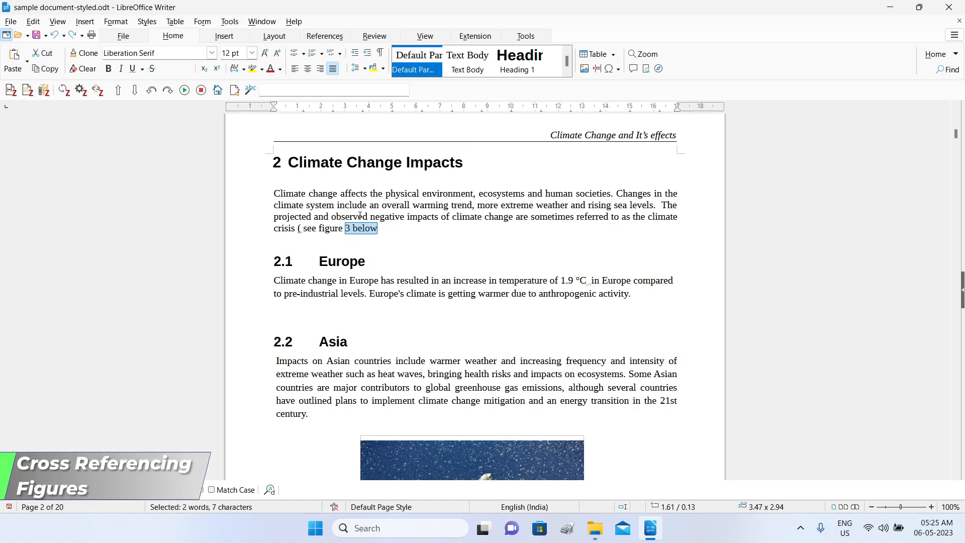
key(Delete)
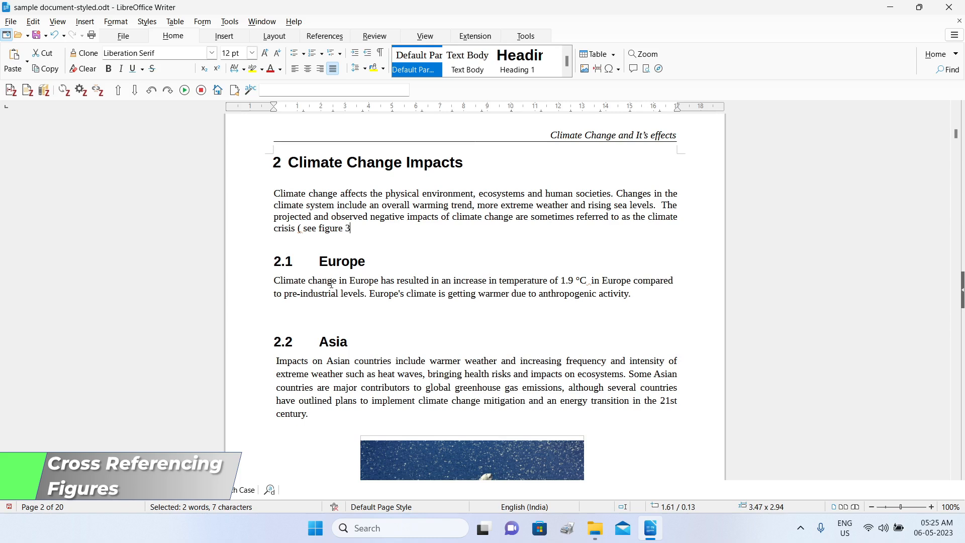
click(331, 40)
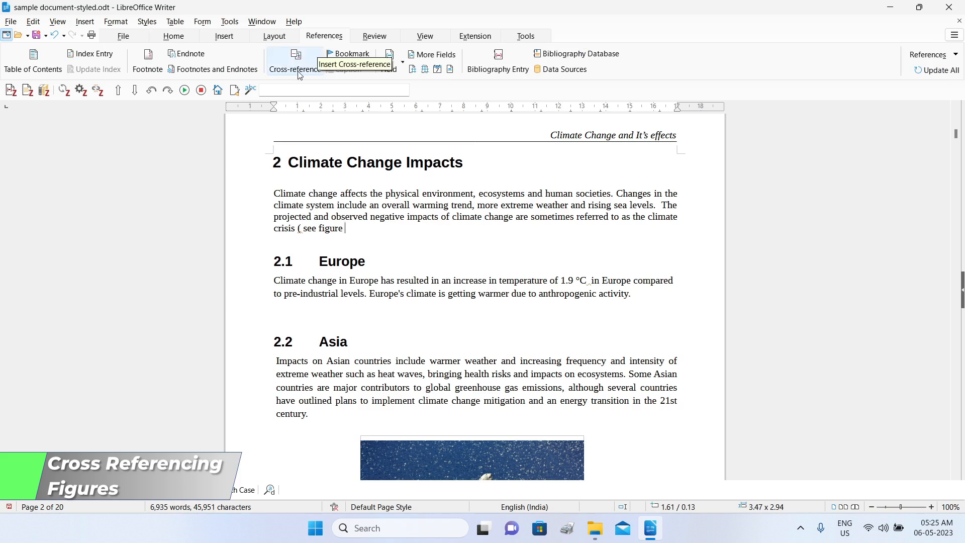
click(225, 39)
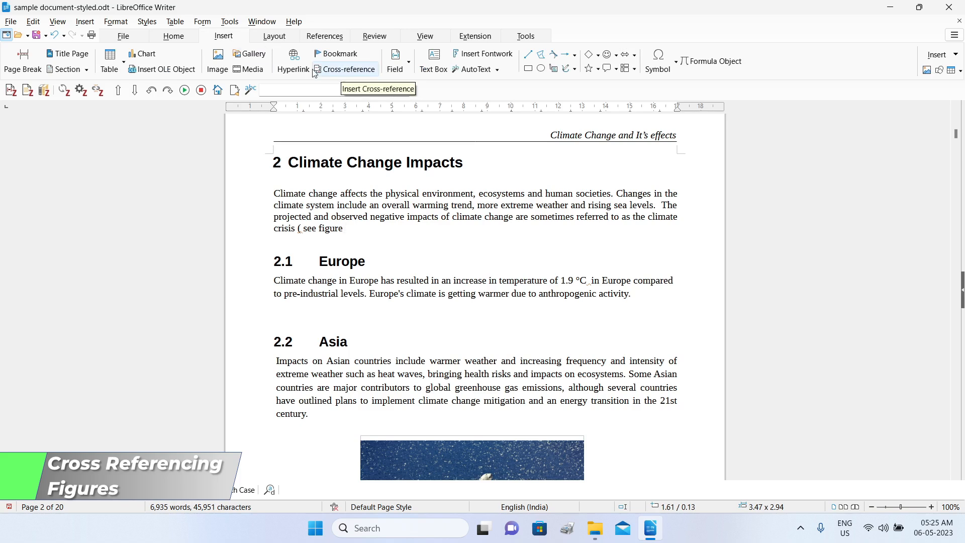
click(83, 21)
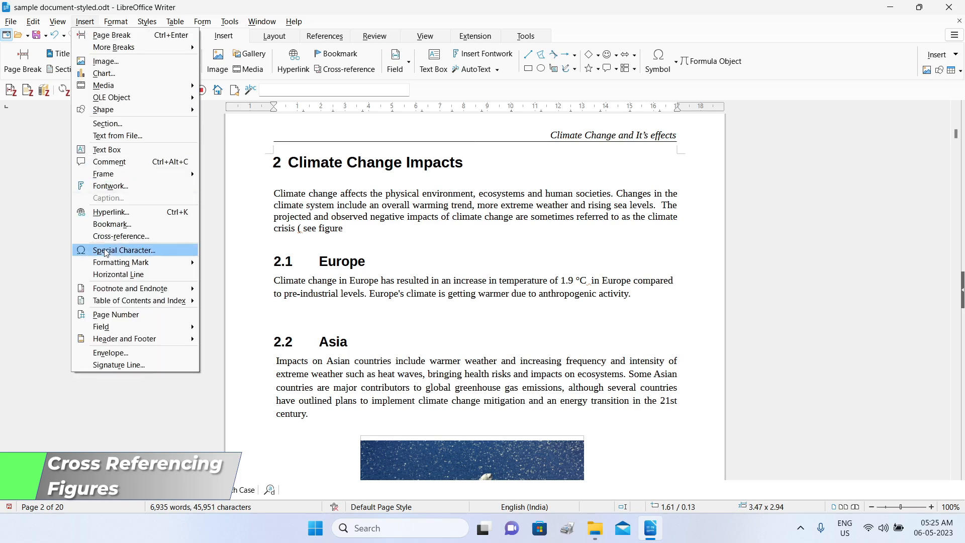
Insert a cross-reference to Figure 3 after "see figure", using the Figure type and referring by Numbering.
click(322, 36)
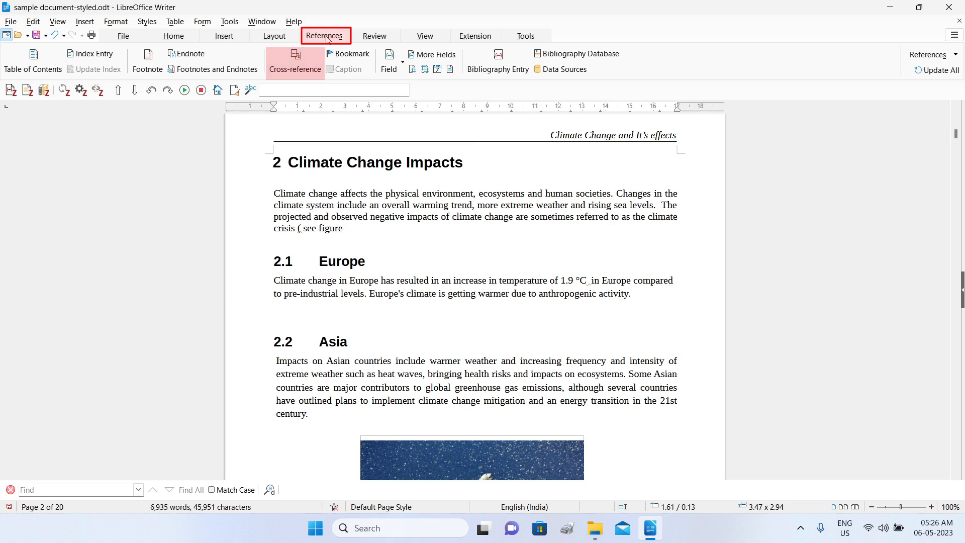
click(299, 73)
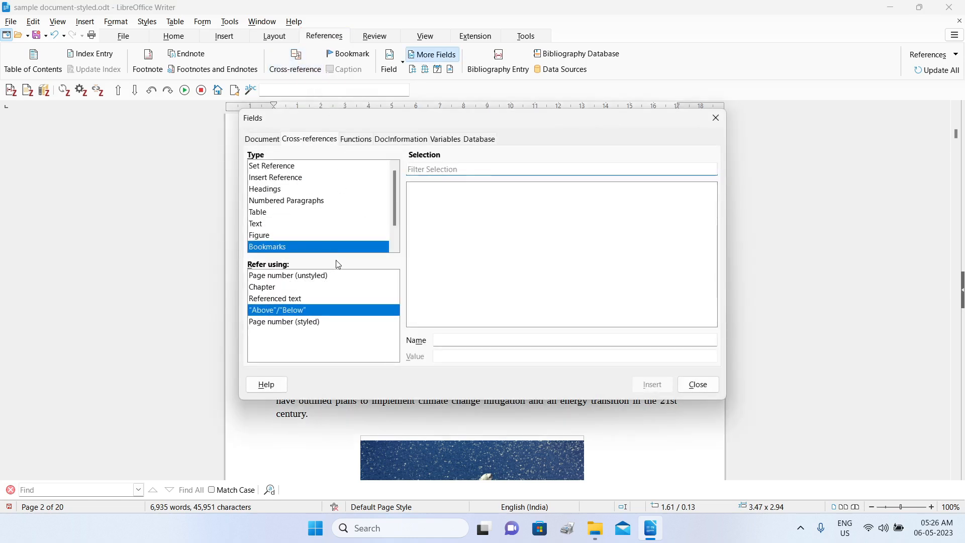
click(269, 235)
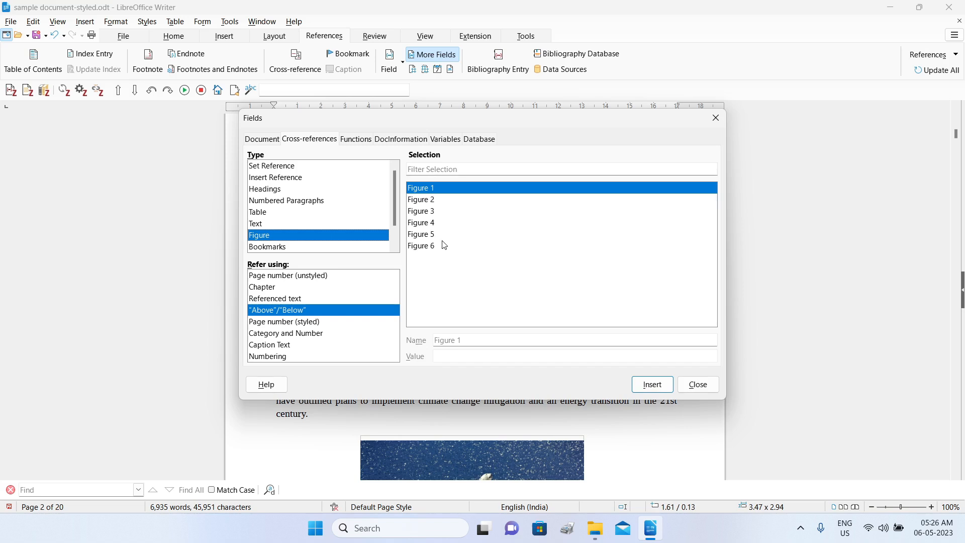
click(428, 215)
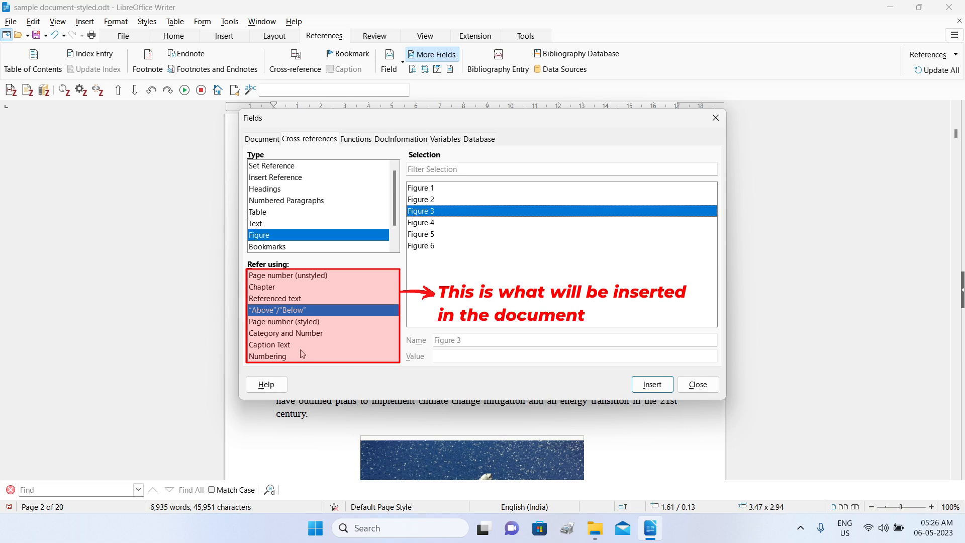
click(270, 358)
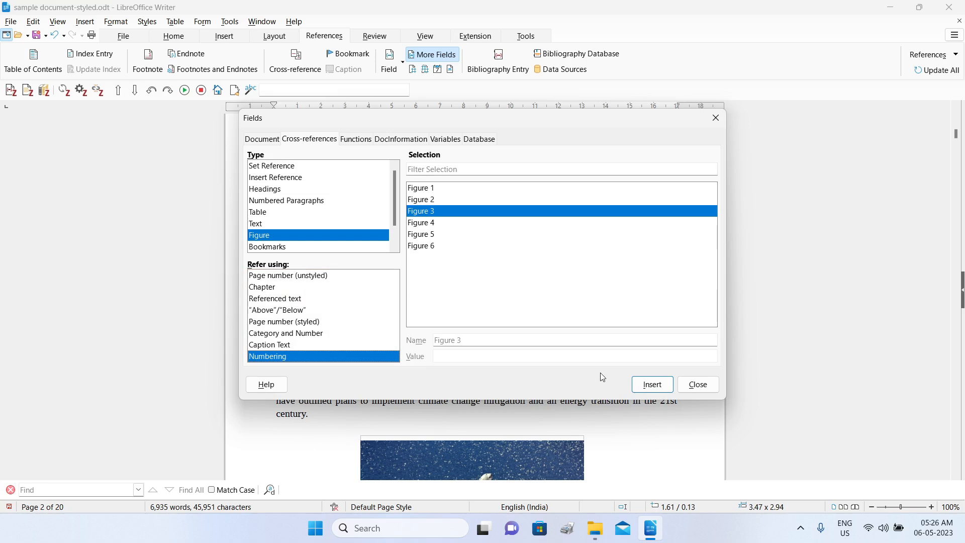
click(652, 384)
click(698, 384)
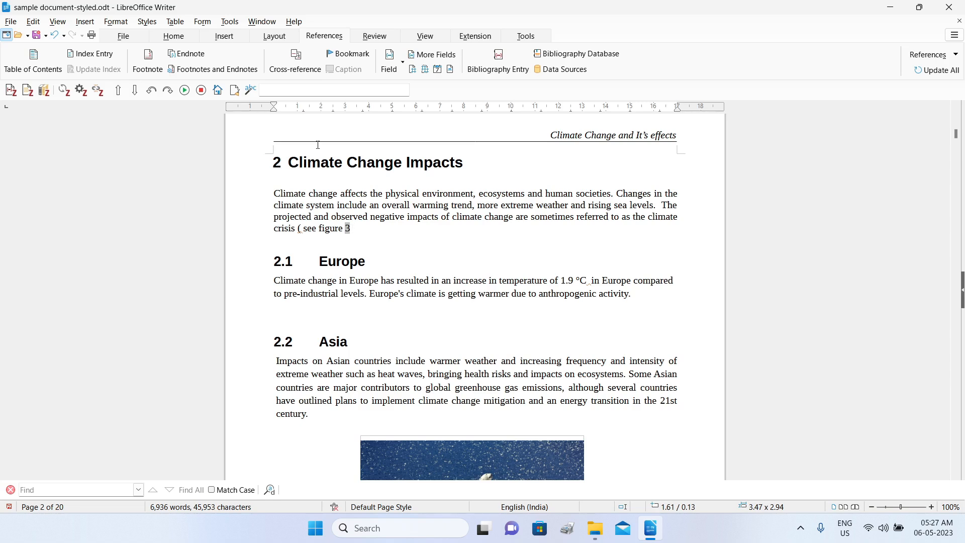
Insert a second cross-reference to Figure 3 after the figure number, referring by "Above"/"Below".
click(303, 66)
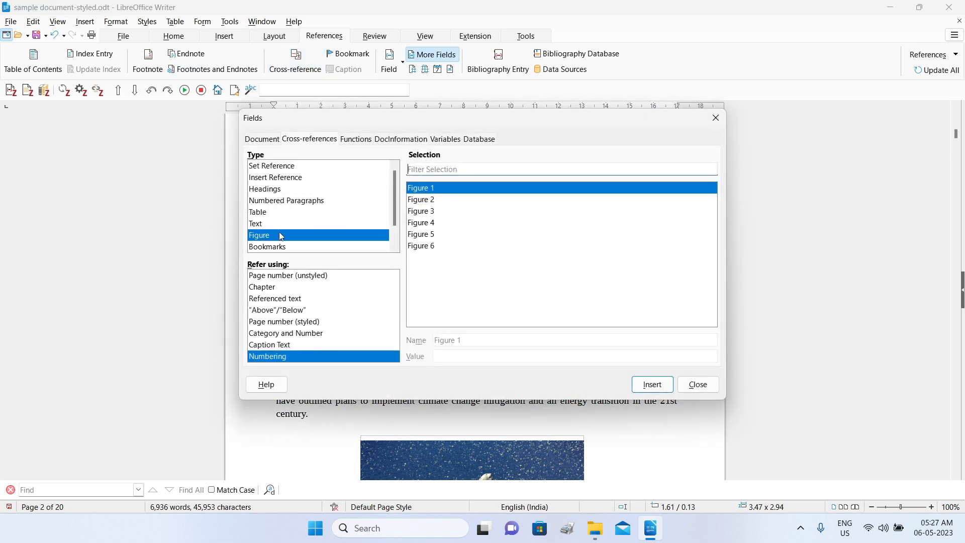
click(423, 216)
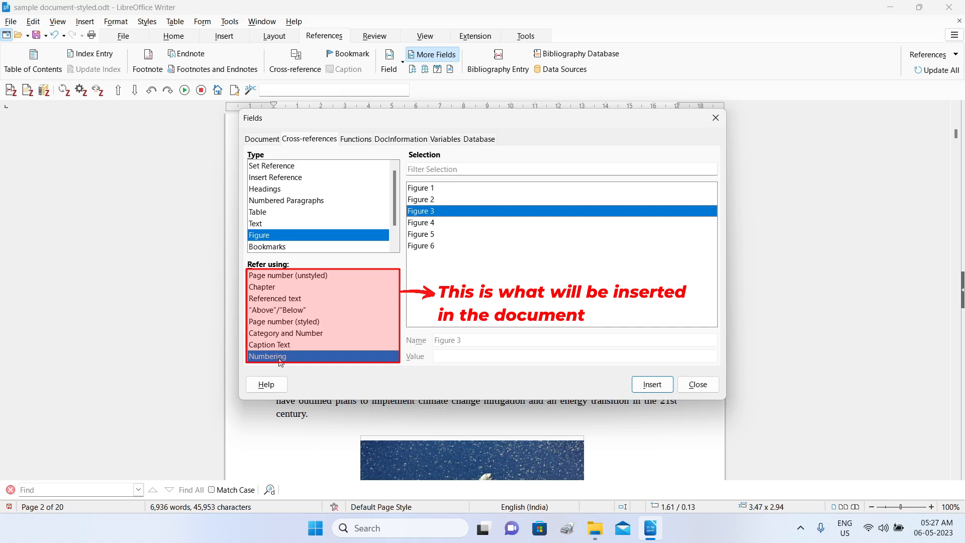
click(290, 311)
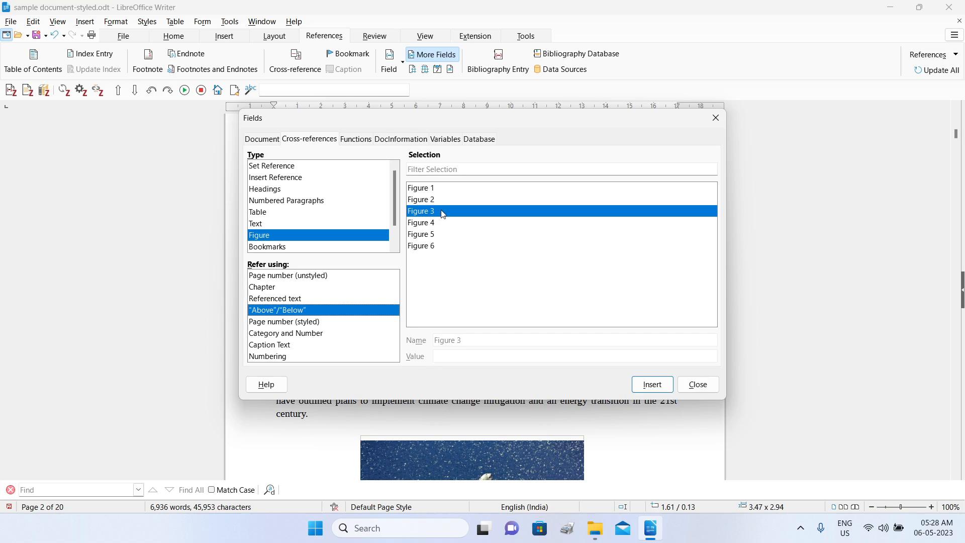
click(651, 389)
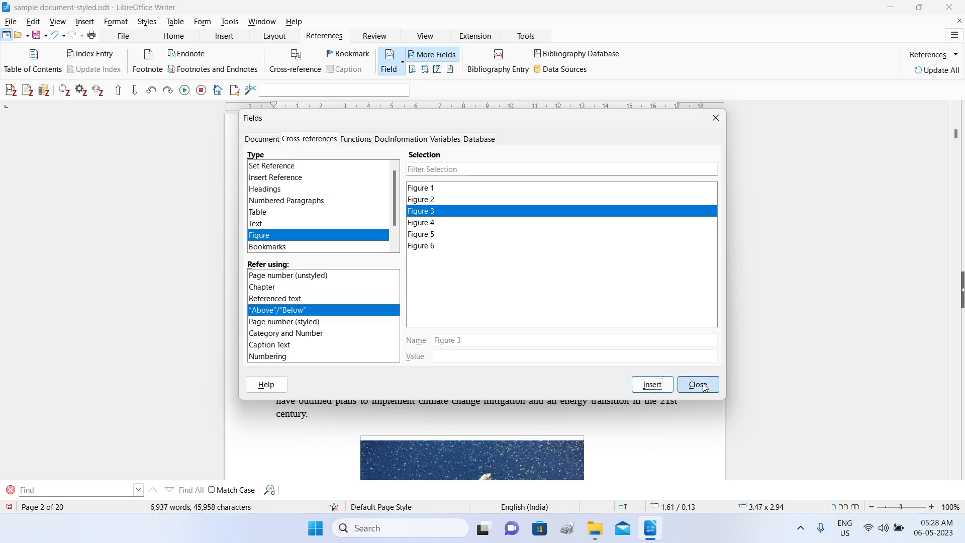
click(706, 387)
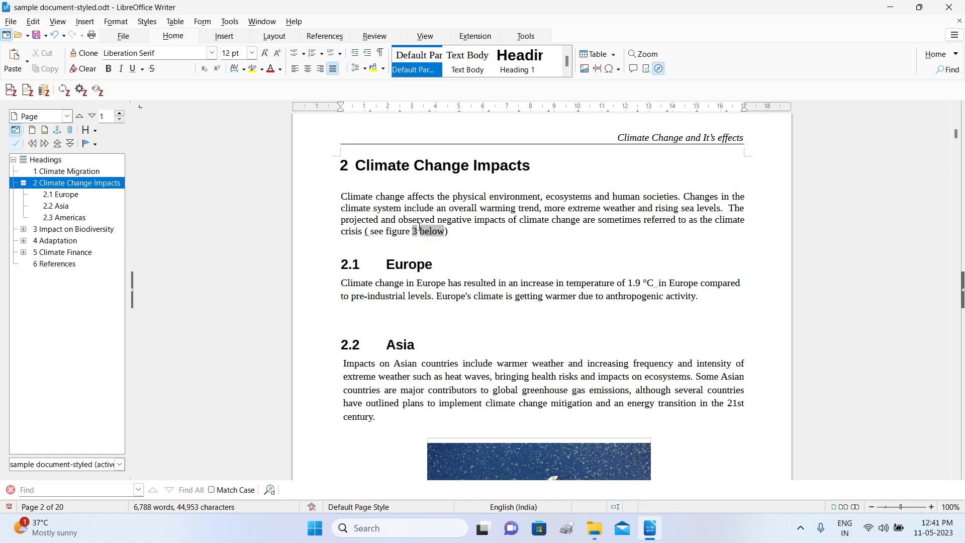
Turn off Field Shadings so the cross-reference fields appear without a grey background.
click(58, 21)
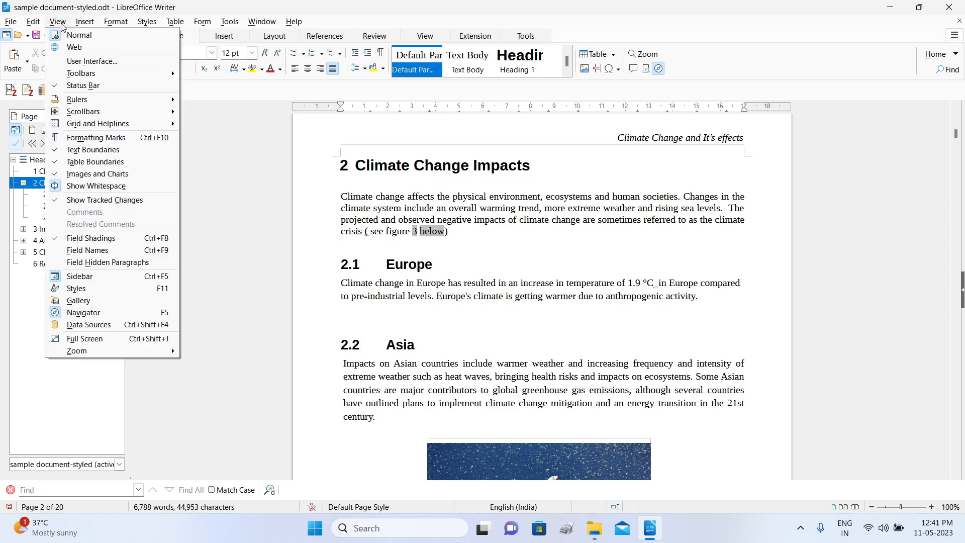
click(78, 242)
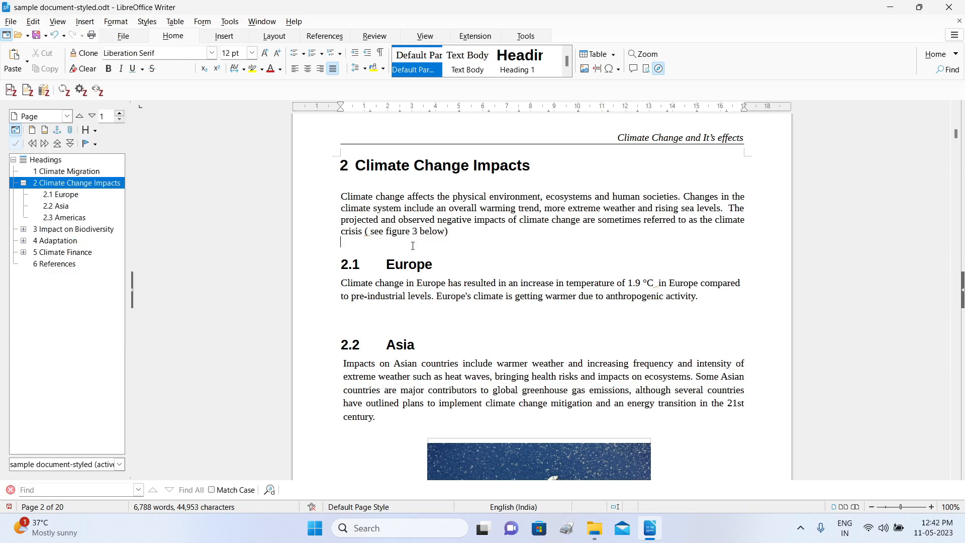
Turn Field Shadings back on and follow the figure-number cross-reference in the introductory paragraph to its figure.
click(58, 21)
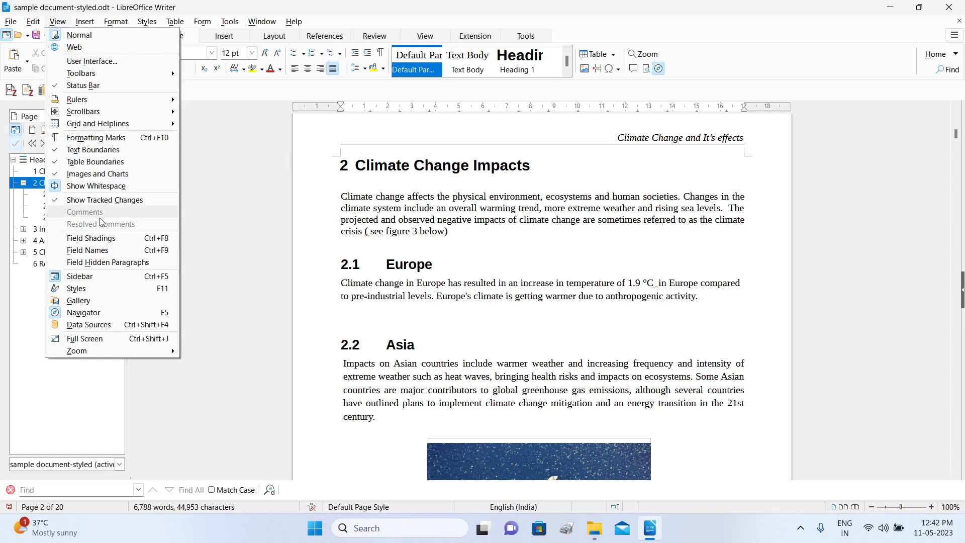
click(101, 240)
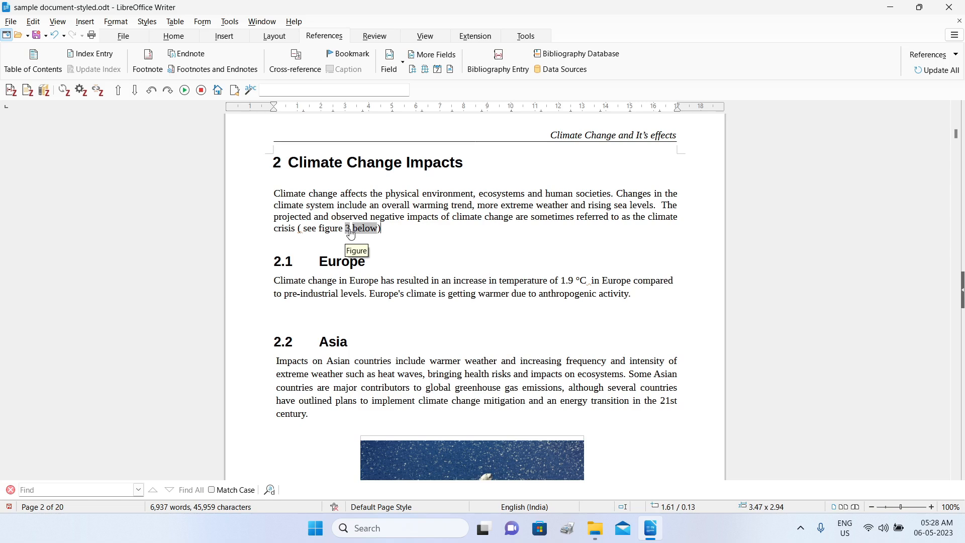
ctrl+click(350, 232)
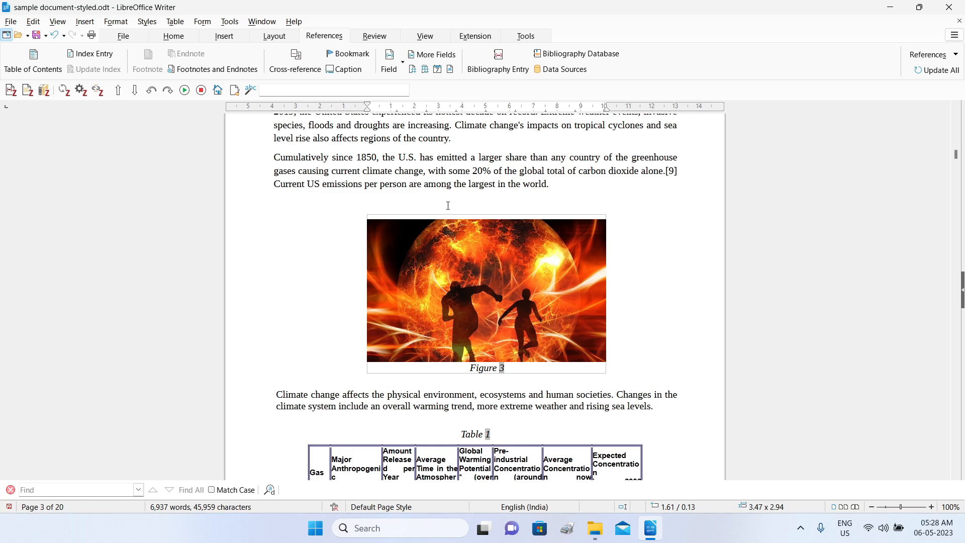
scroll(448, 205, up, 20)
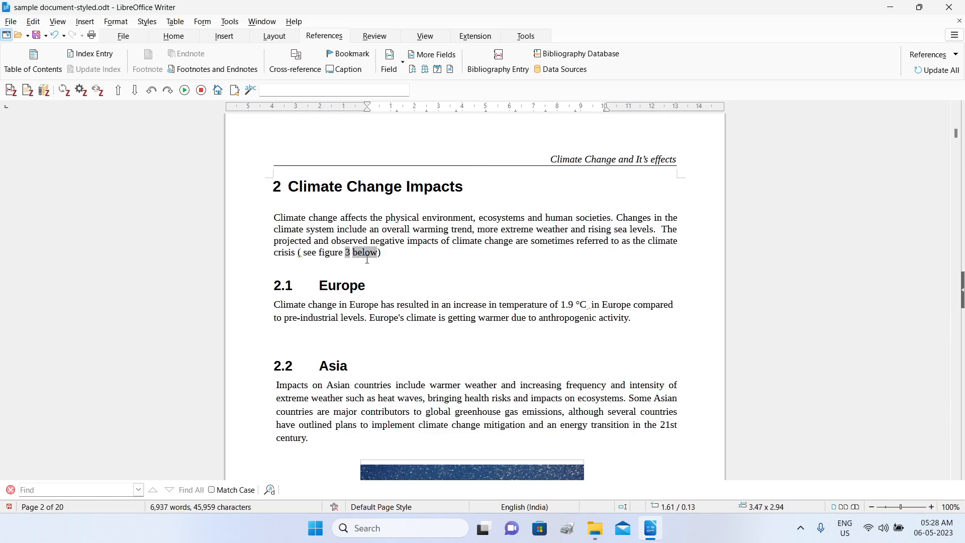
Insert the image "world" below the Europe paragraph and scale it down to about 3.66 x 3.11.
scroll(367, 260, down, 4)
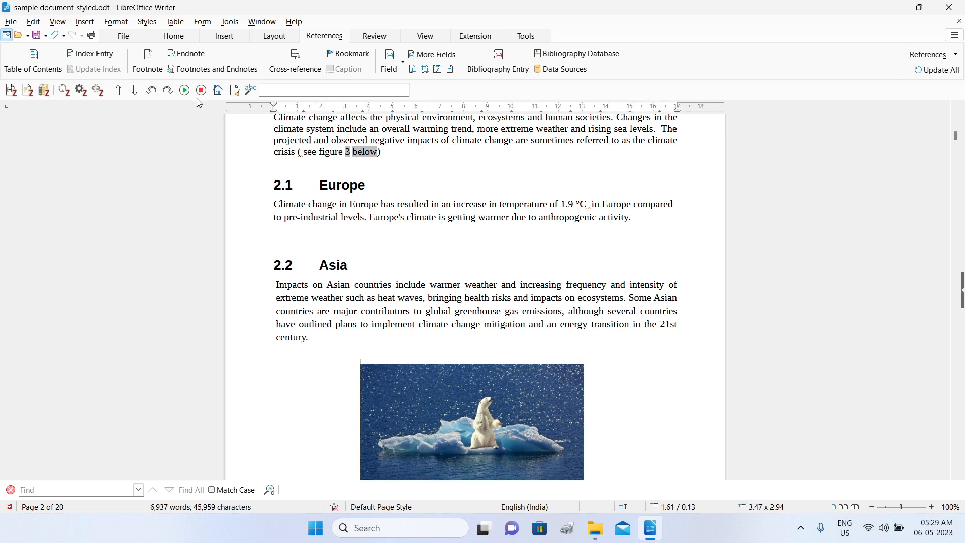
click(89, 25)
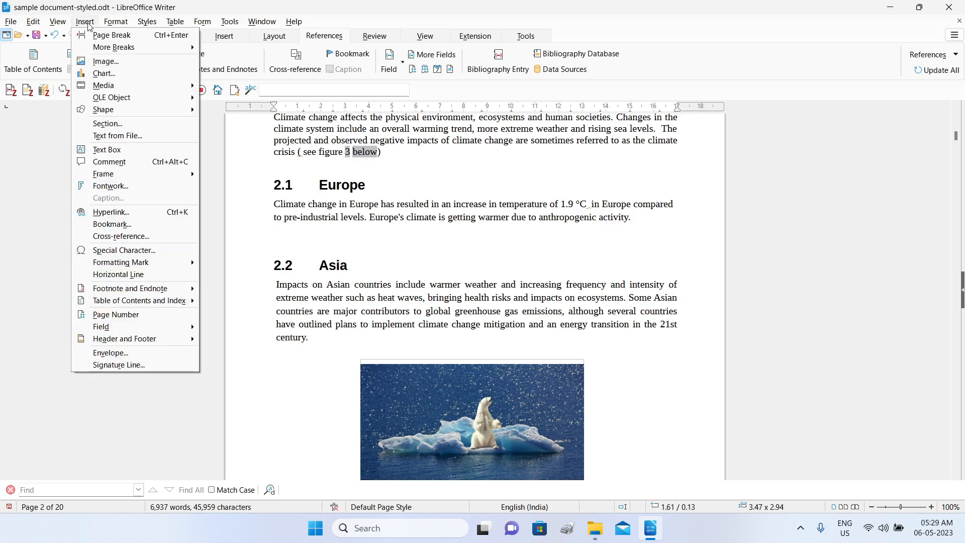
click(103, 63)
click(97, 126)
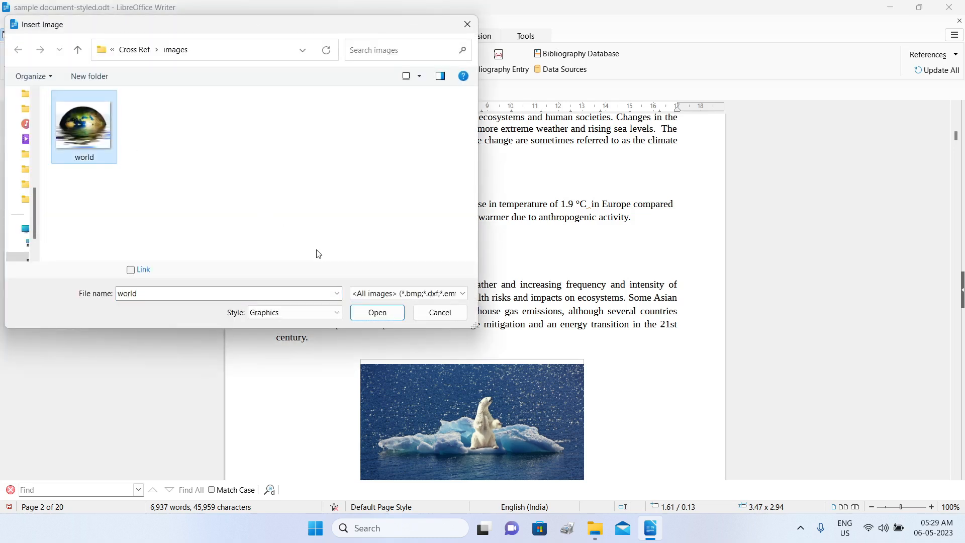
click(369, 312)
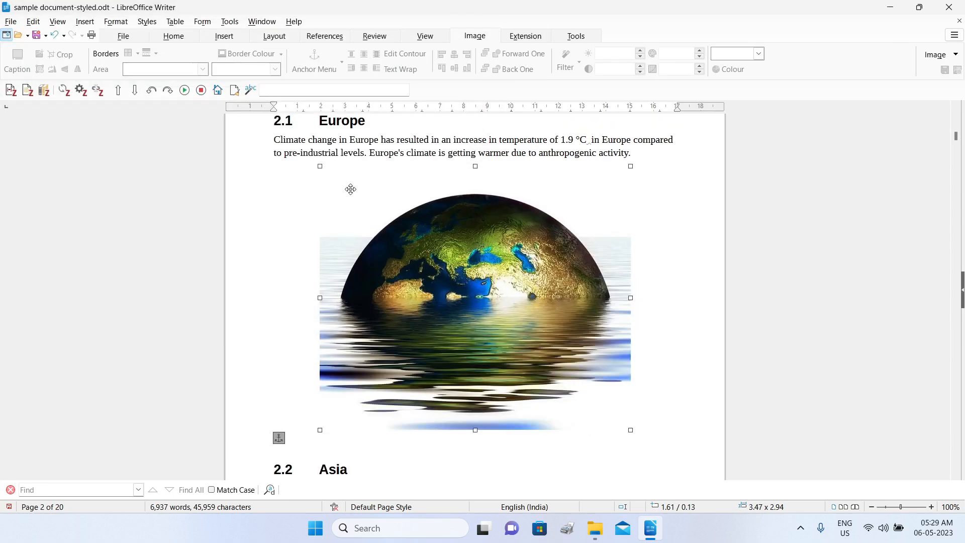
drag(320, 166, 410, 260)
Add an automatically numbered Figure caption to the inserted globe image.
right_click(466, 244)
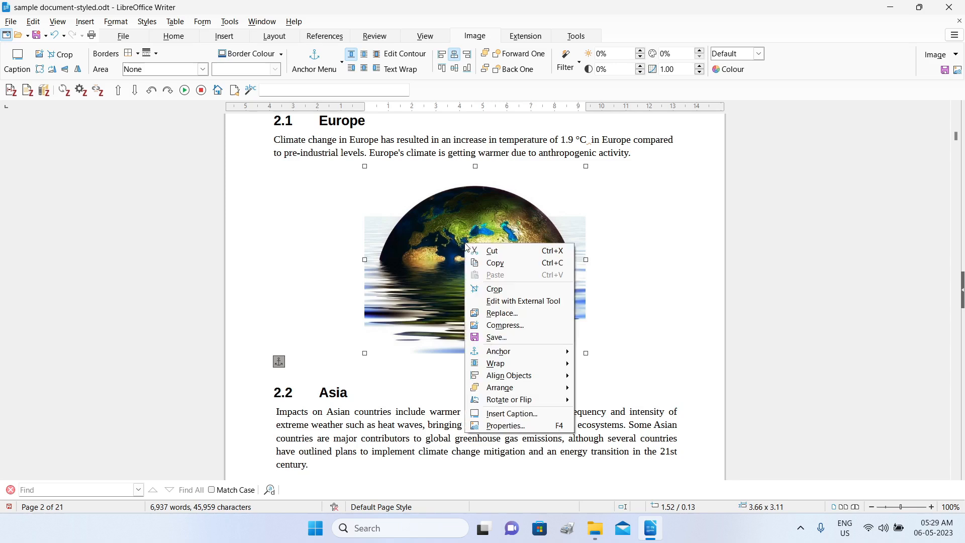
click(512, 413)
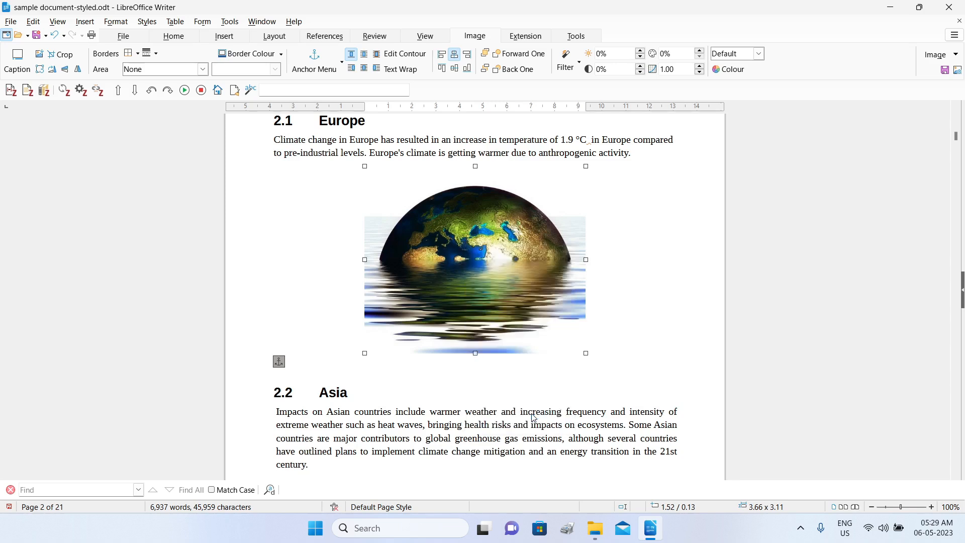
click(527, 351)
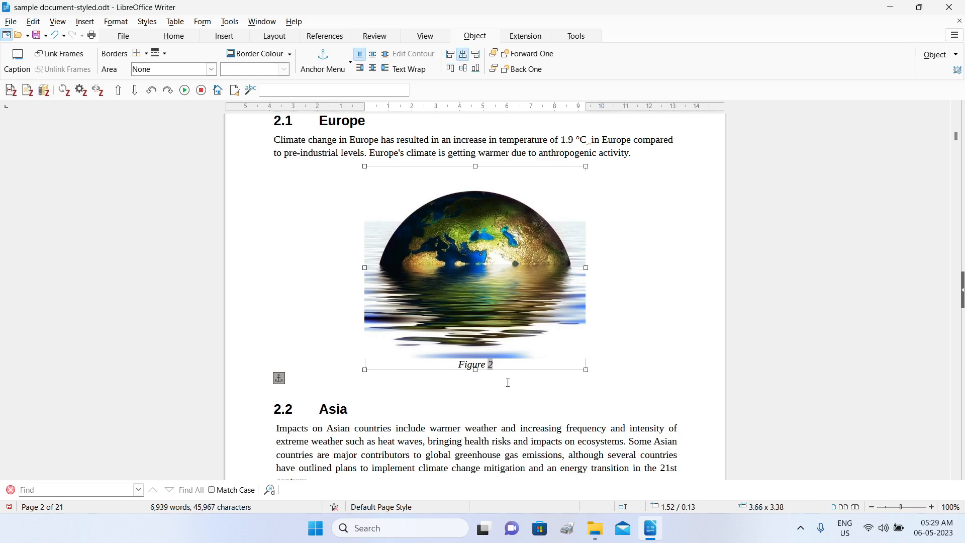
Check the captions of the polar bear and fire images and the figure reference in the introductory paragraph.
scroll(507, 382, down, 15)
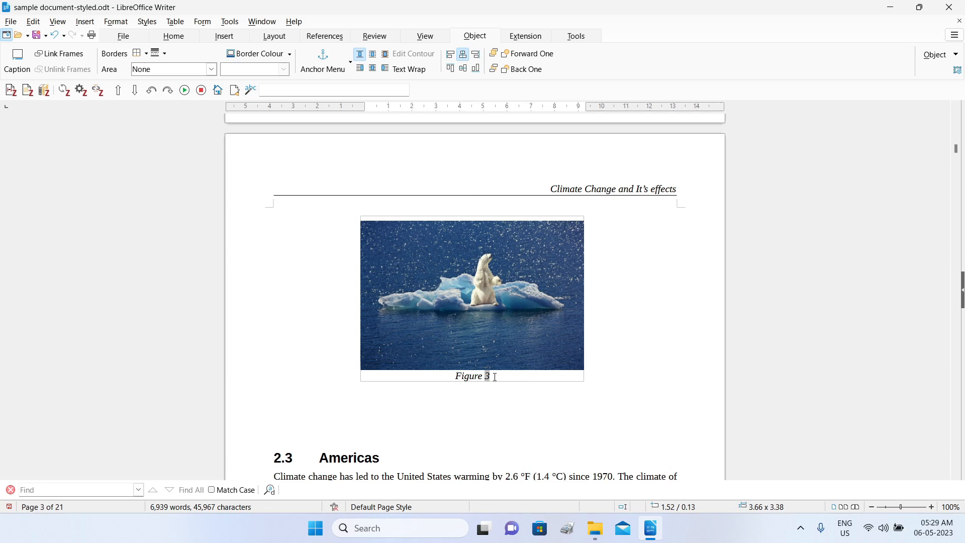
scroll(495, 377, down, 18)
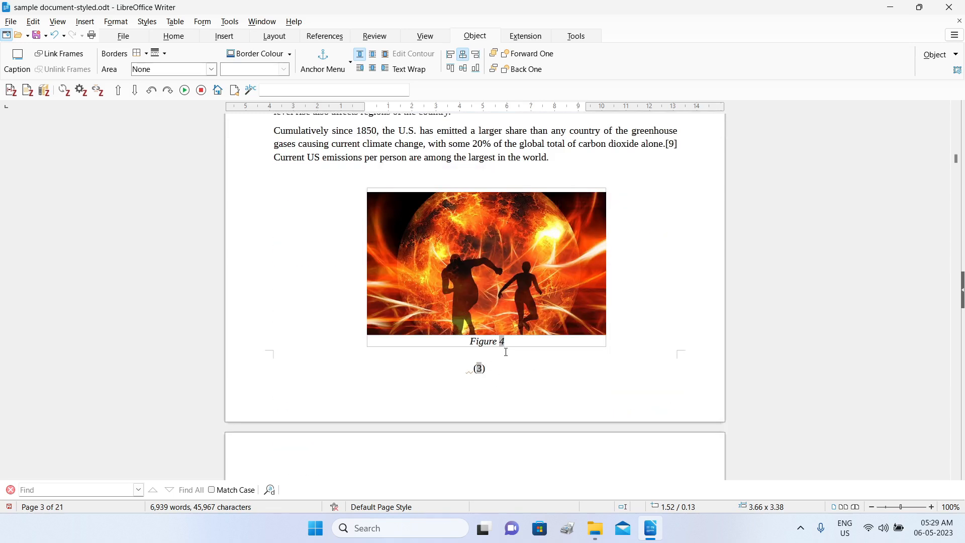
scroll(503, 347, up, 20)
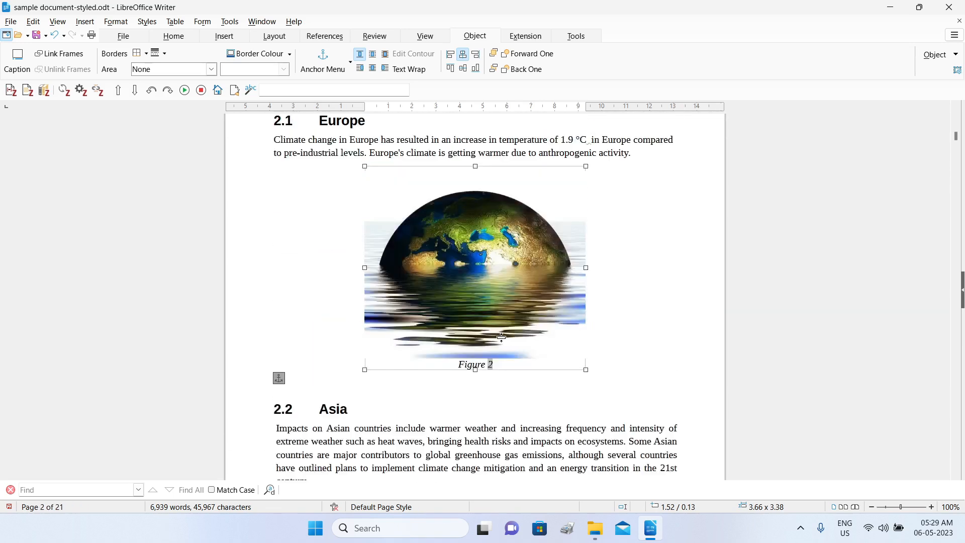
scroll(502, 337, up, 4)
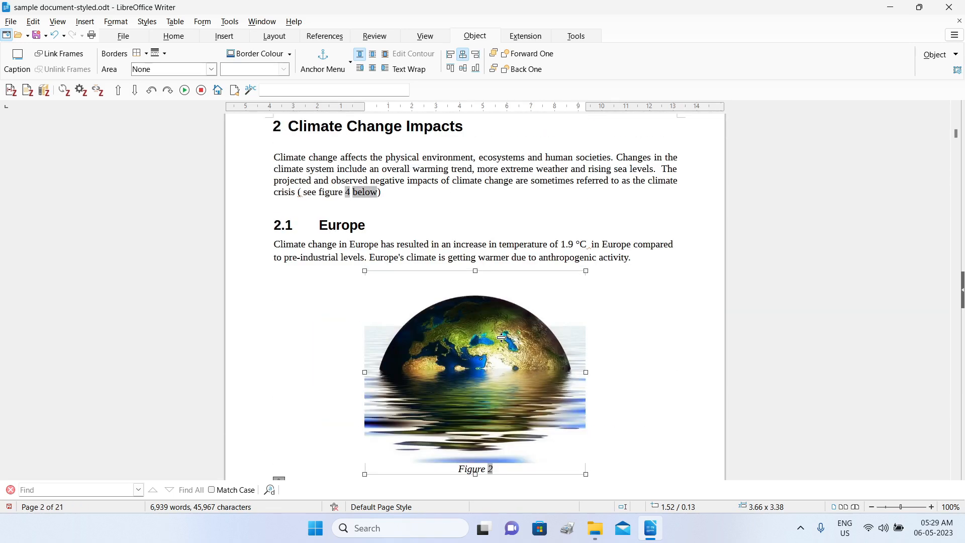
Follow the figure-number and "below" cross-references to the fire image, returning to the introductory paragraph each time.
click(371, 200)
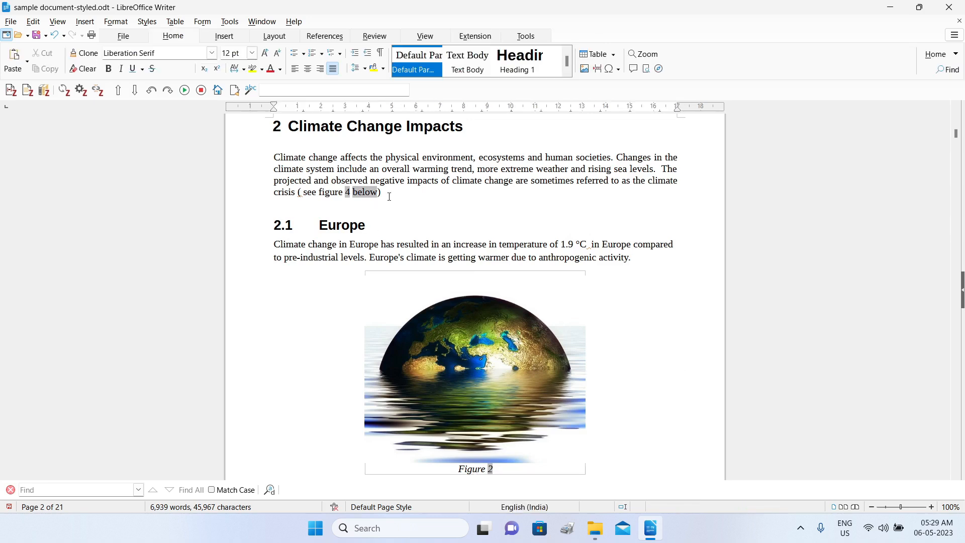
ctrl+click(350, 197)
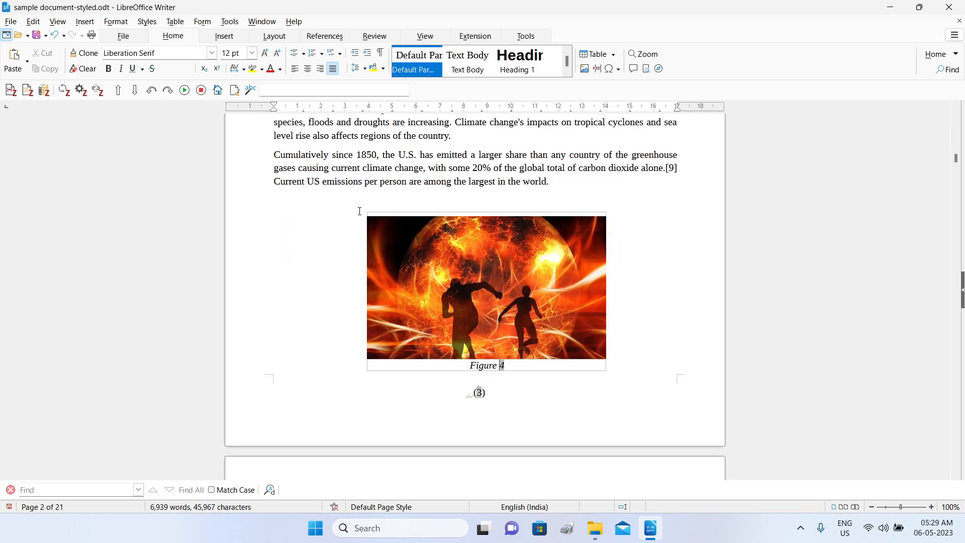
scroll(450, 304, up, 10)
scroll(451, 304, up, 20)
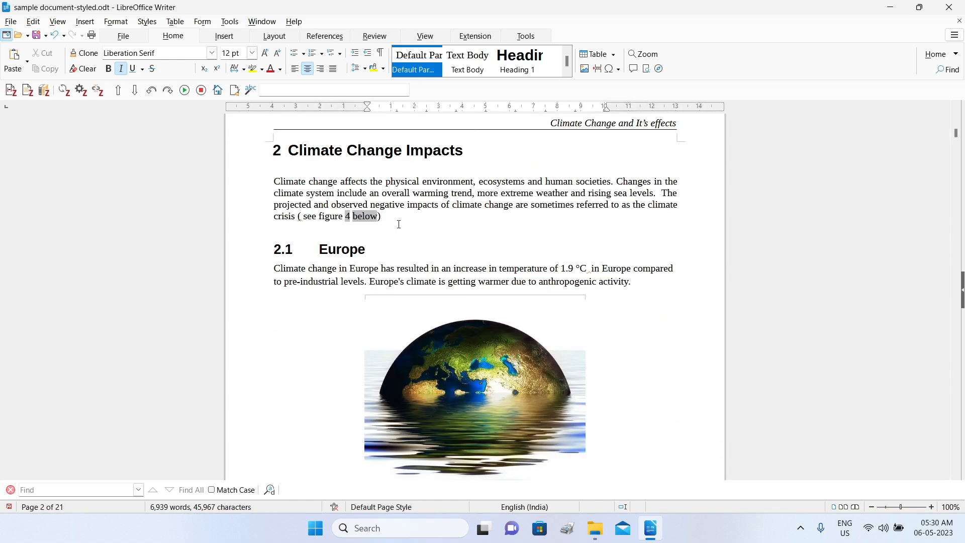
ctrl+click(369, 219)
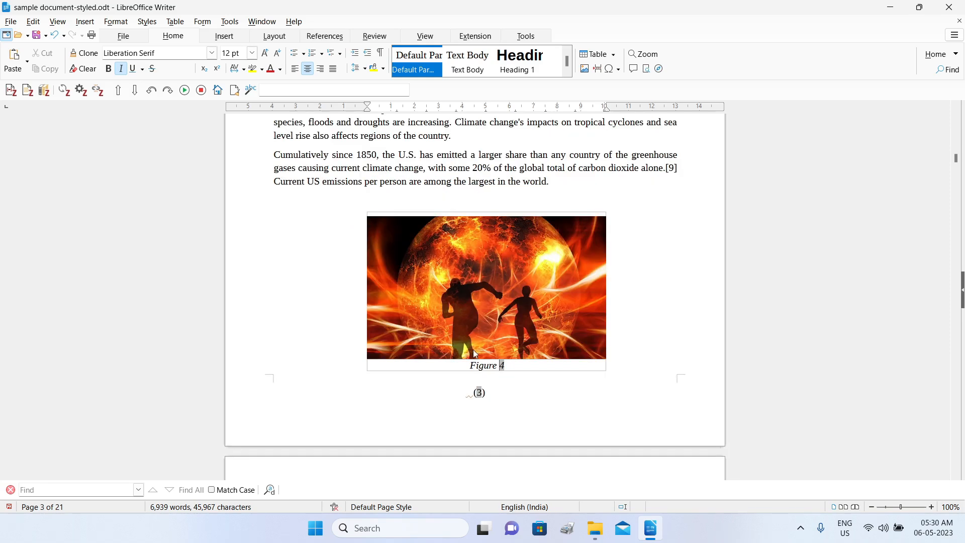
scroll(473, 345, up, 4)
scroll(472, 345, up, 17)
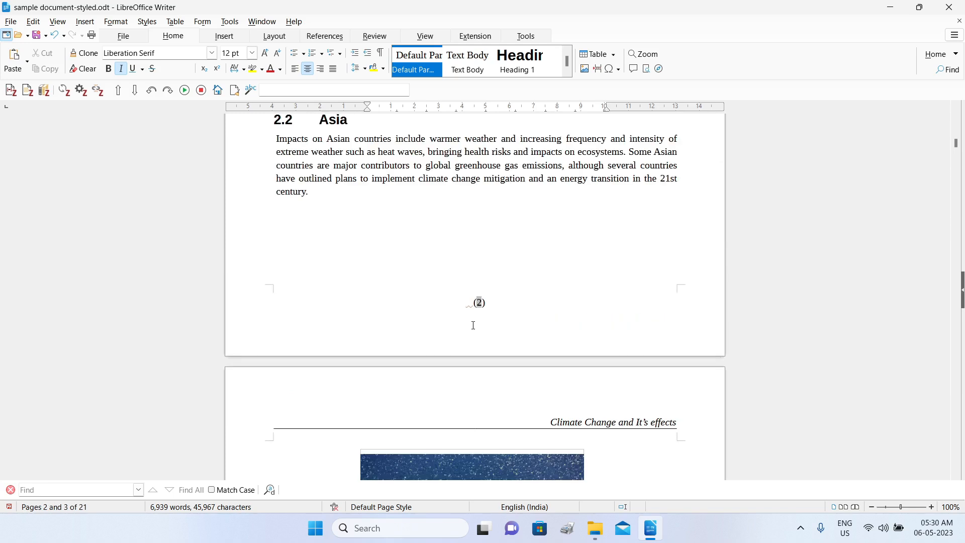
scroll(470, 325, up, 2)
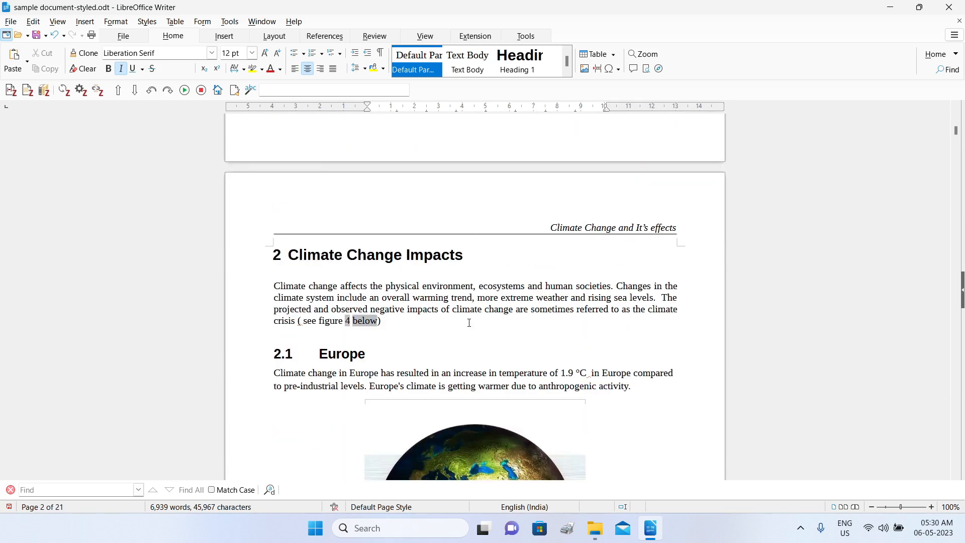
Try moving the sentence with the figure reference to just after the fire image, and undo the move.
scroll(470, 323, down, 2)
drag(394, 222, 659, 197)
drag(579, 210, 288, 313)
click(418, 326)
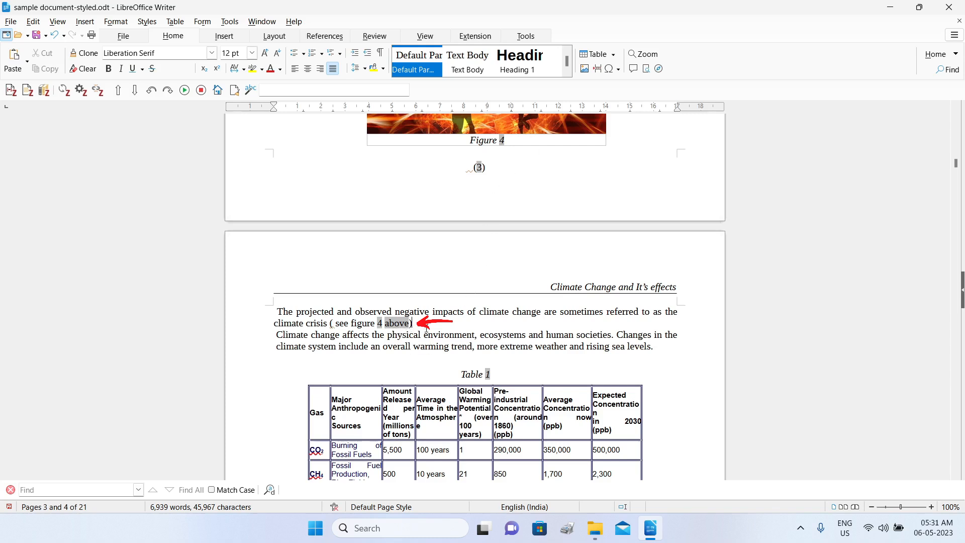
click(55, 37)
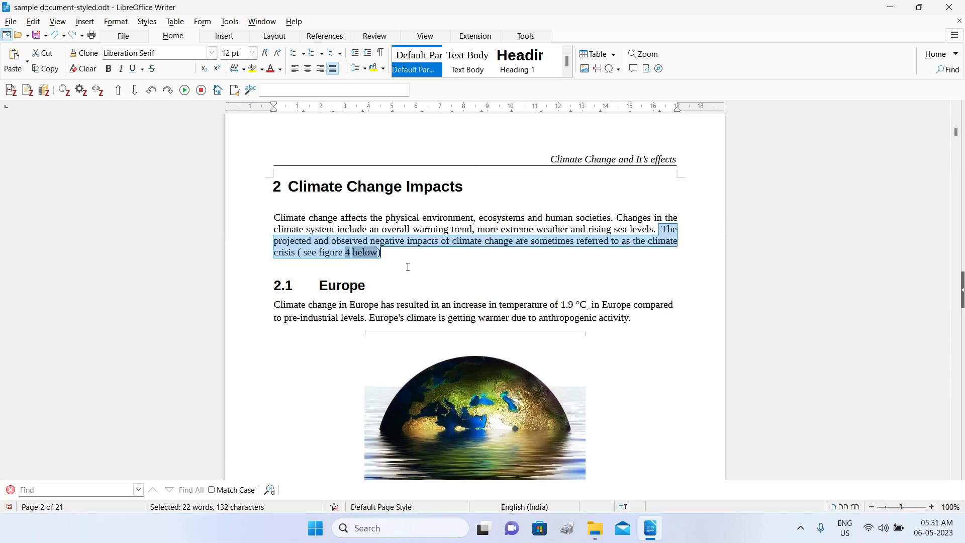
click(378, 262)
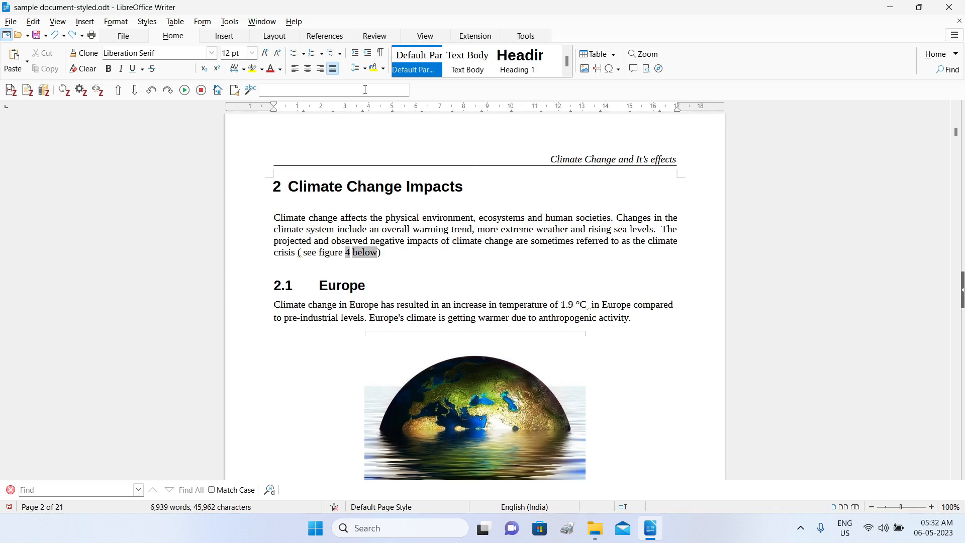
Open the cross-reference settings and review the Numbering, "Above"/"Below" and Page number (unstyled) options for figures and the Text type.
click(336, 40)
click(298, 69)
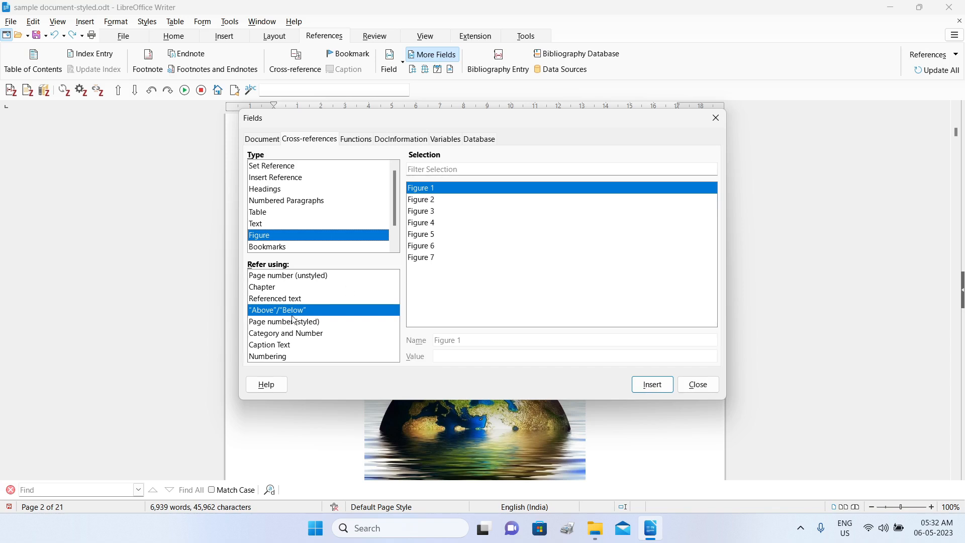
click(278, 357)
click(293, 311)
click(291, 279)
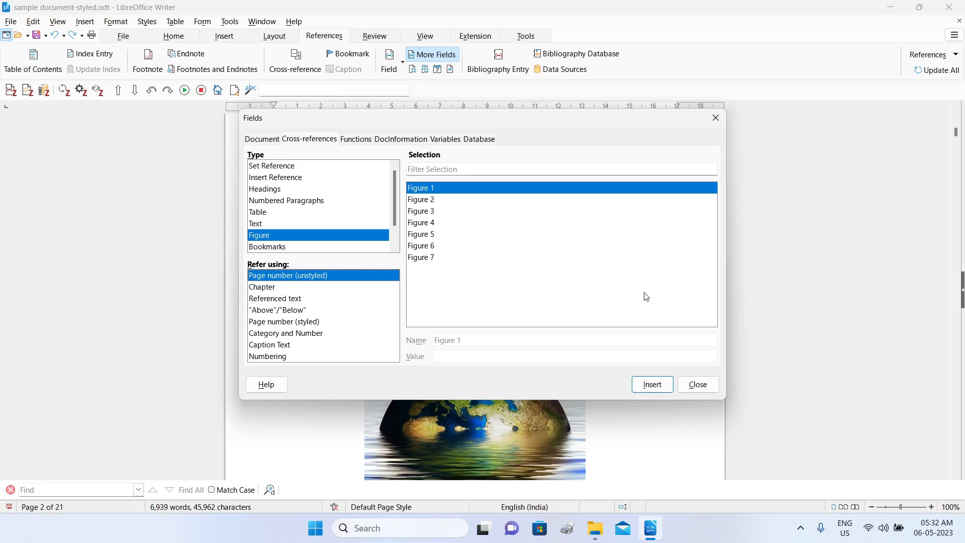
click(265, 222)
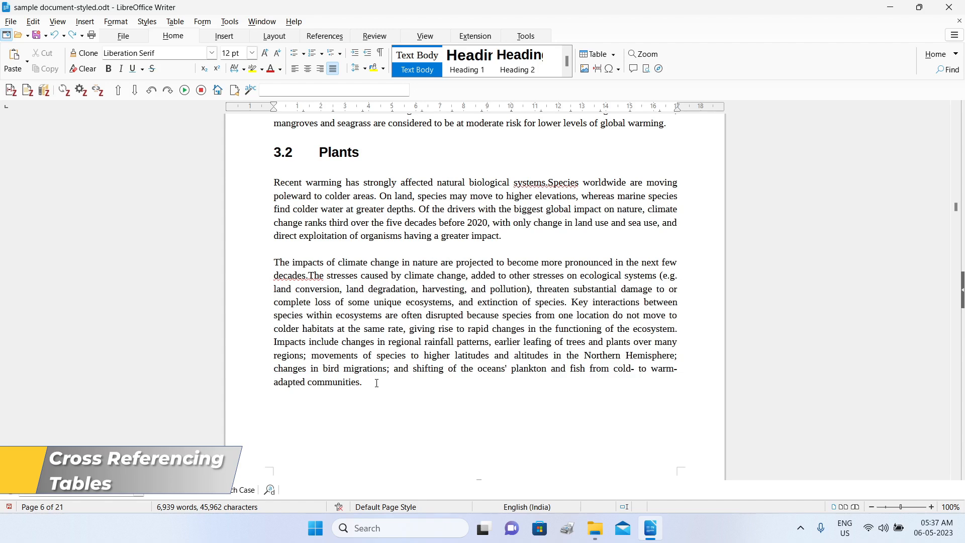
Go to page 18 and examine the CHG Surcharge table and its caption.
click(243, 419)
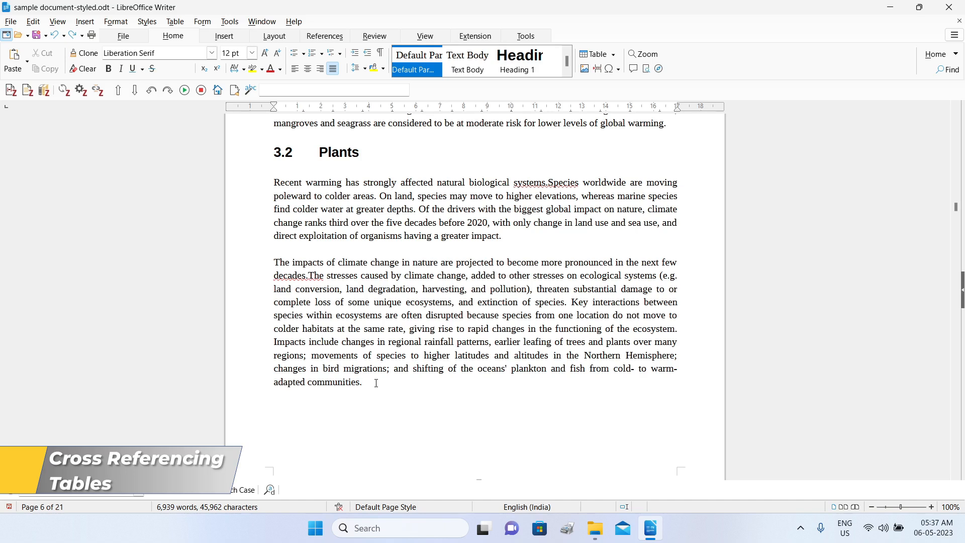
click(65, 511)
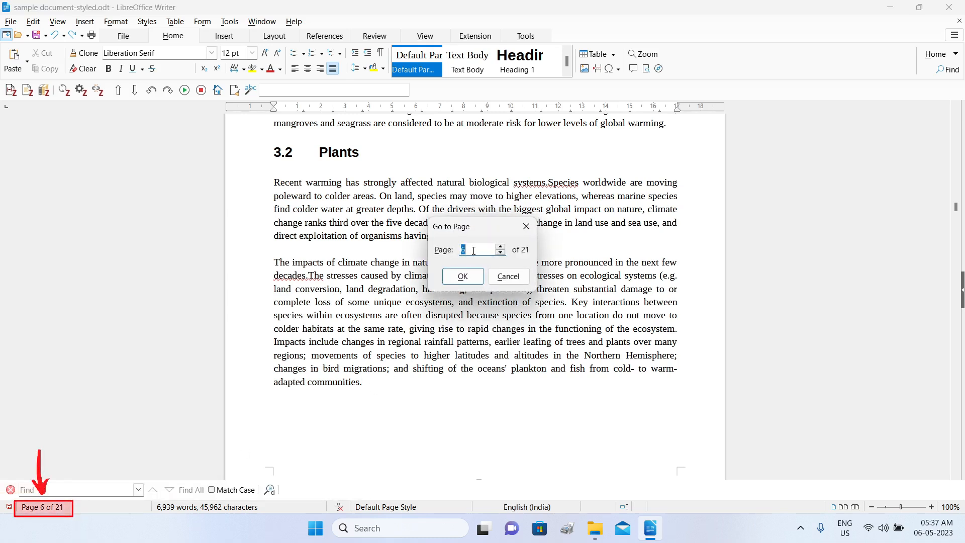
text(18)
click(463, 276)
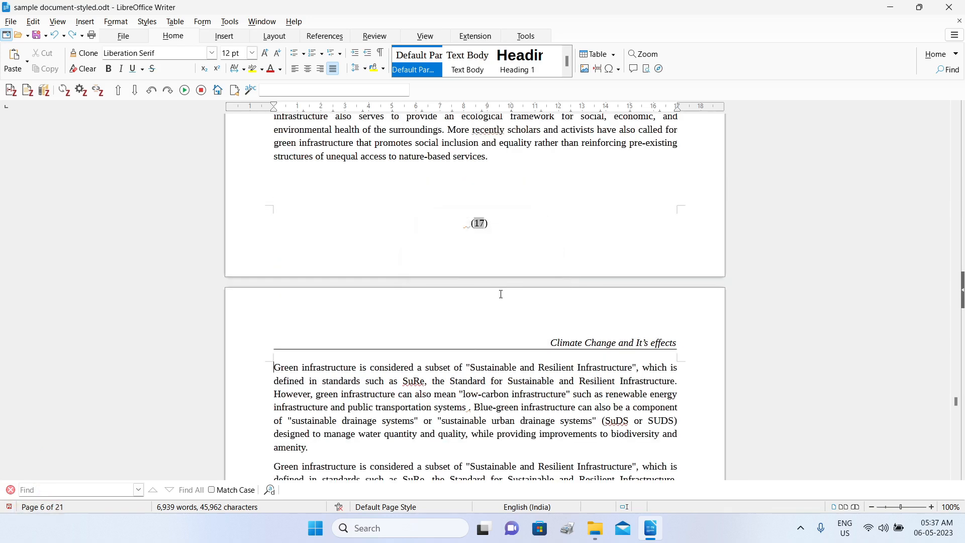
scroll(501, 332, down, 15)
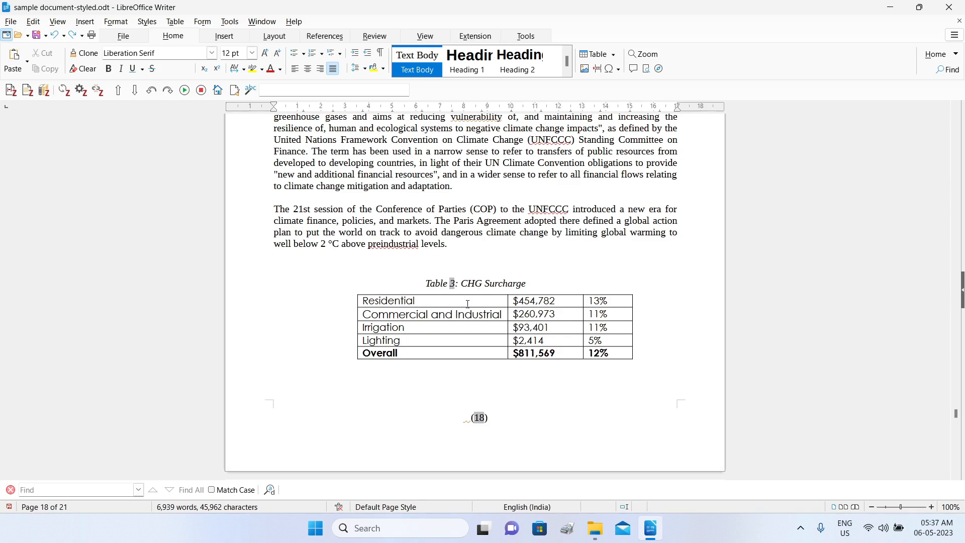
Return to page 6 and replace the period ending the last Plants paragraph with "( see table".
click(67, 505)
text(6)
click(471, 281)
scroll(475, 291, down, 10)
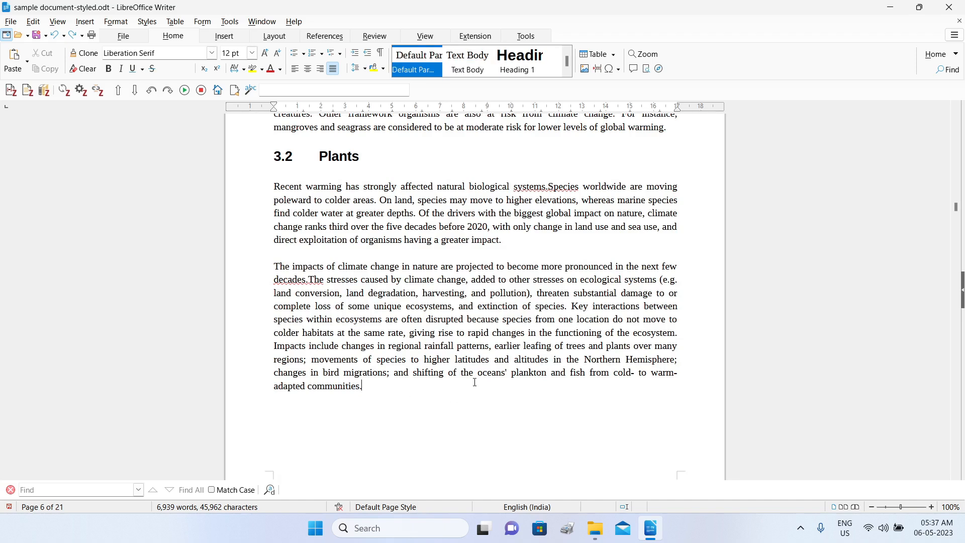
text(( see table)
Insert a Numbering cross-reference to Table 3: CHG Surcharge after "( see table" and close the sentence with ").".
click(334, 38)
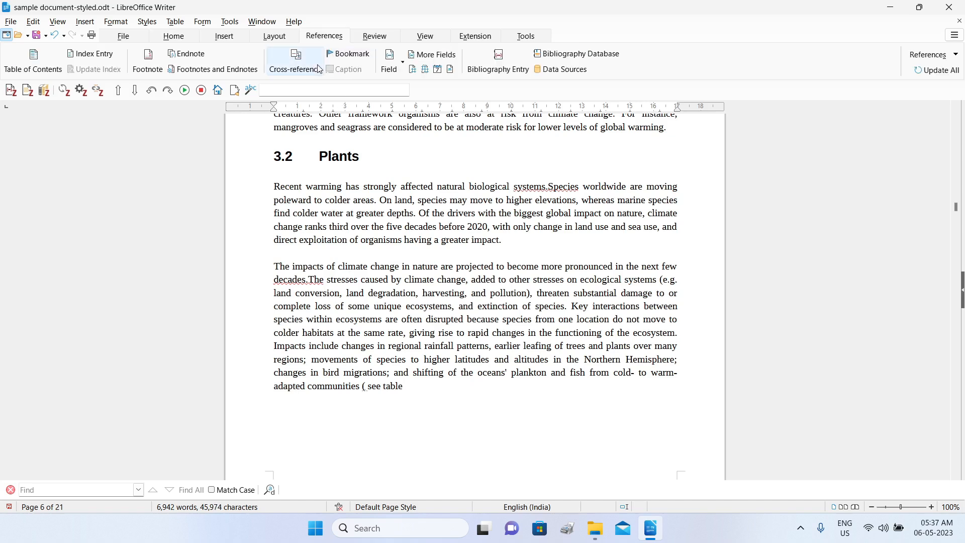
click(297, 60)
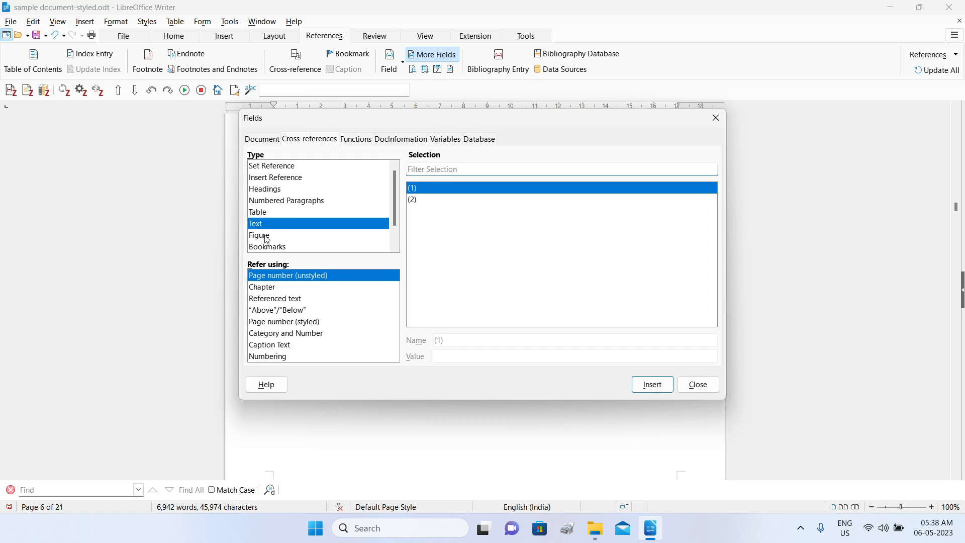
click(266, 217)
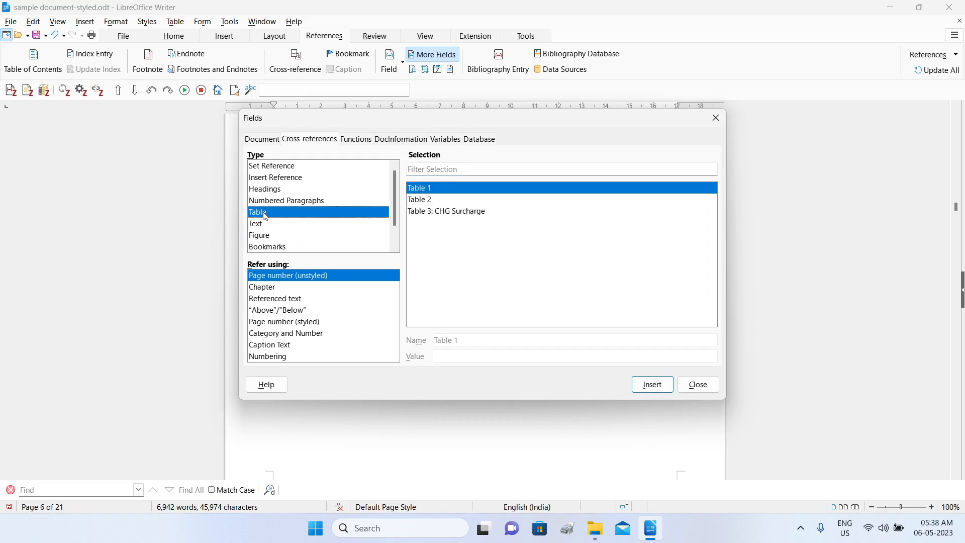
click(278, 357)
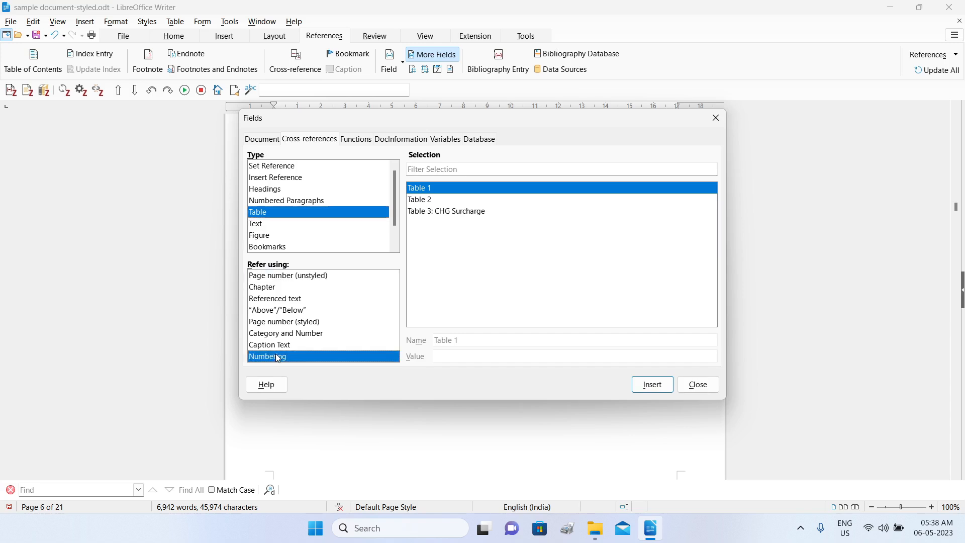
click(440, 213)
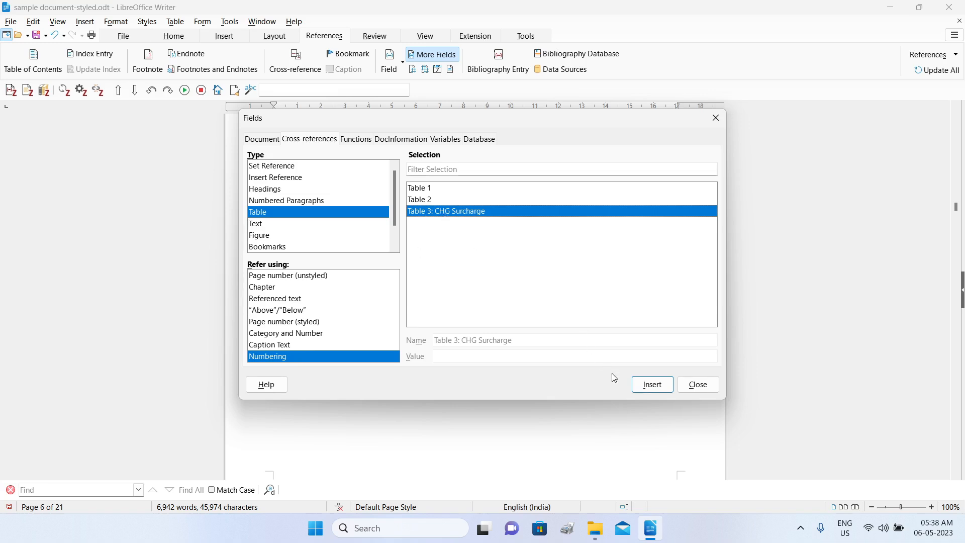
click(653, 385)
click(698, 385)
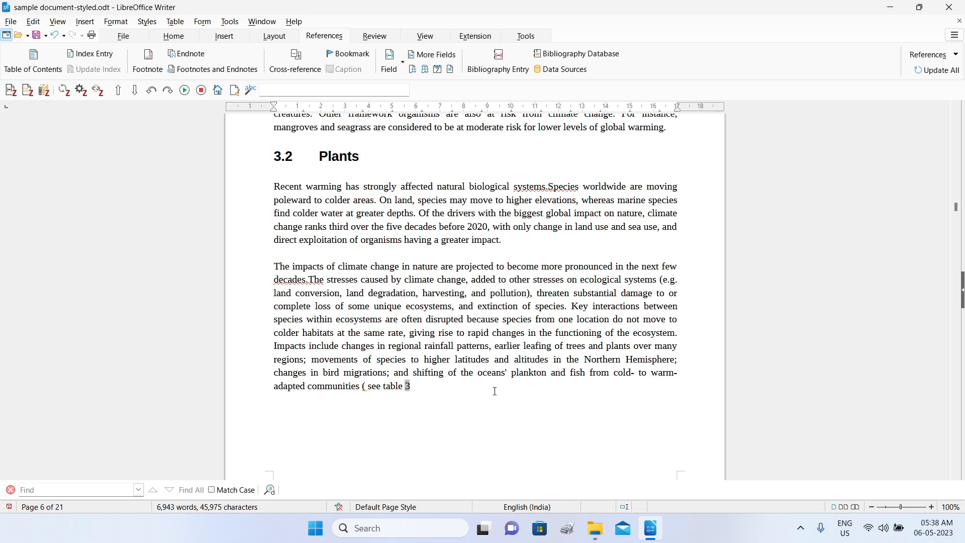
text().)
Follow the new table reference to the CHG Surcharge table and display the Navigator.
ctrl+click(408, 388)
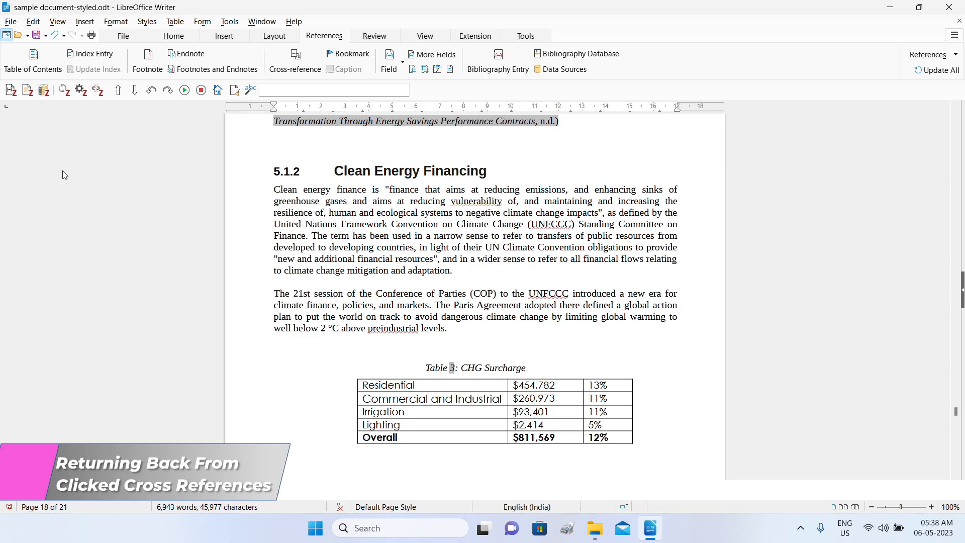
key(F5)
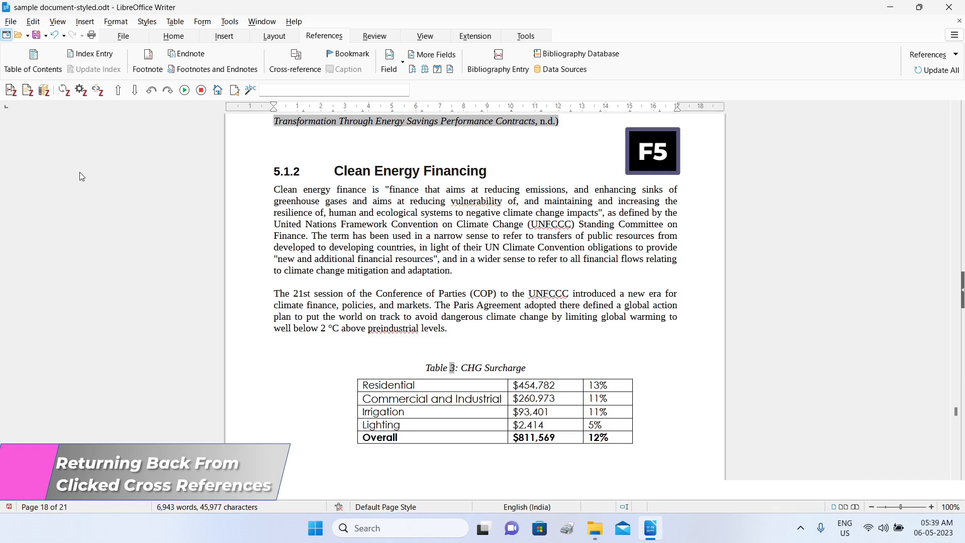
key(F5)
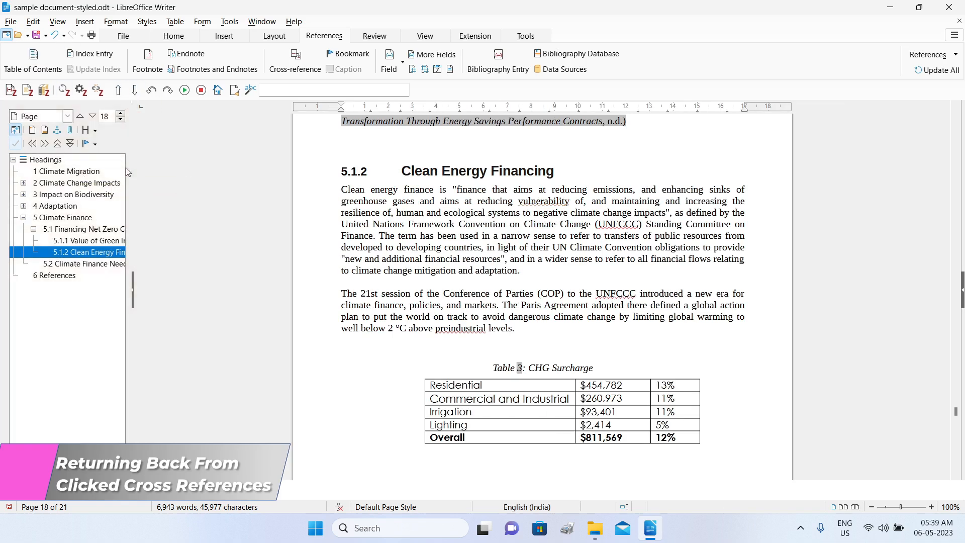
key(F5)
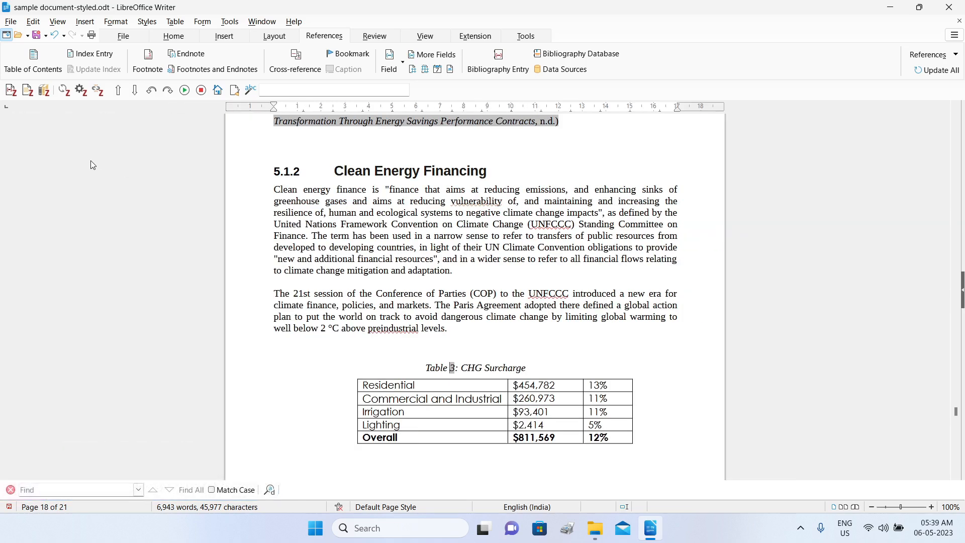
click(59, 23)
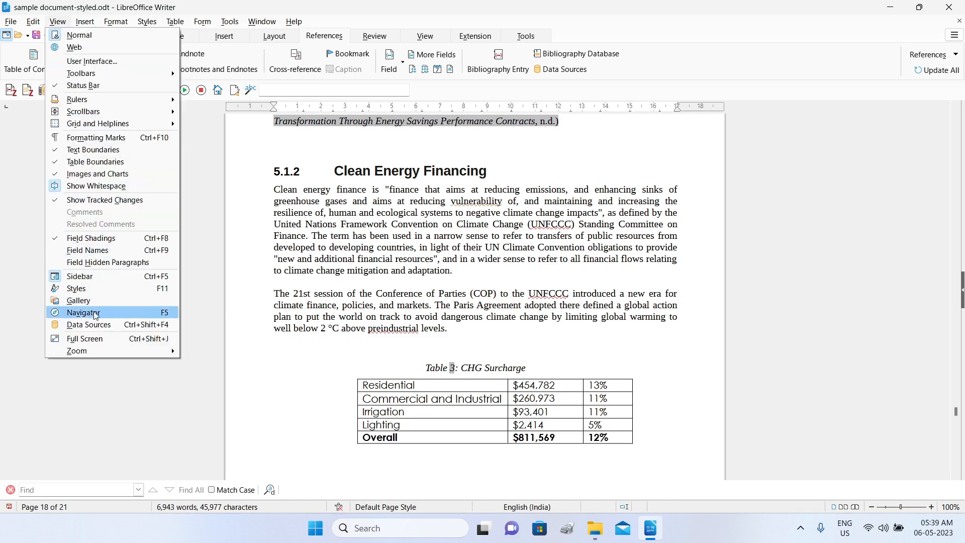
click(137, 309)
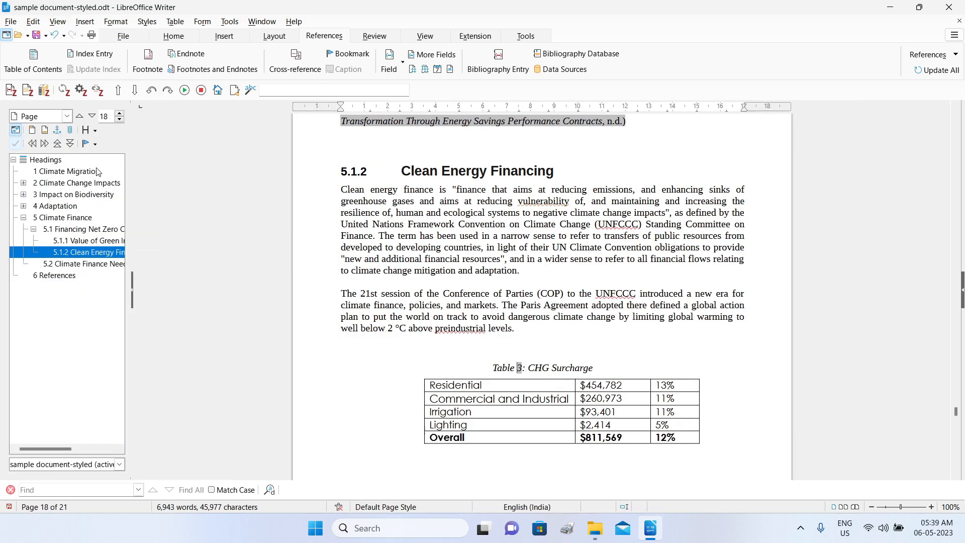
Set the Navigator to navigate by Recency and go back to the table reference in the Plants section.
click(67, 116)
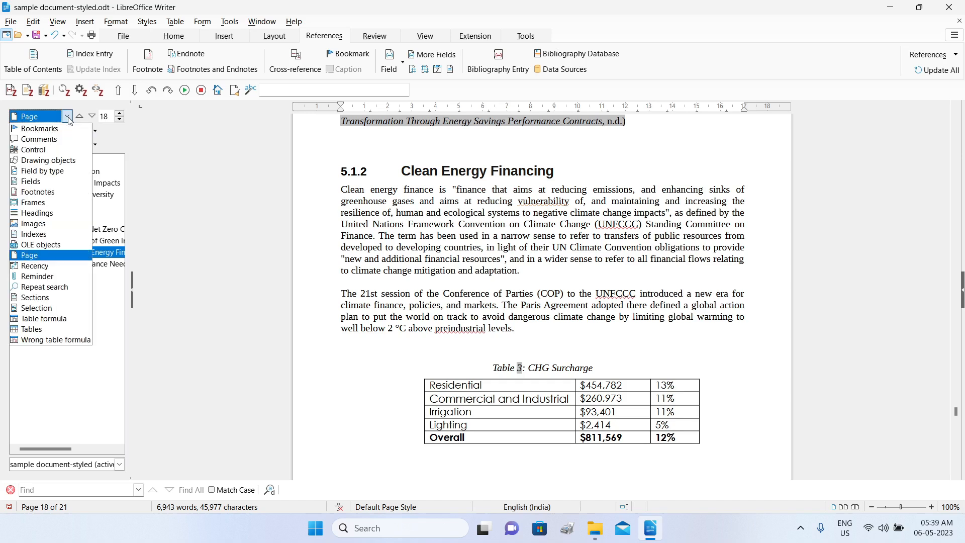
click(63, 266)
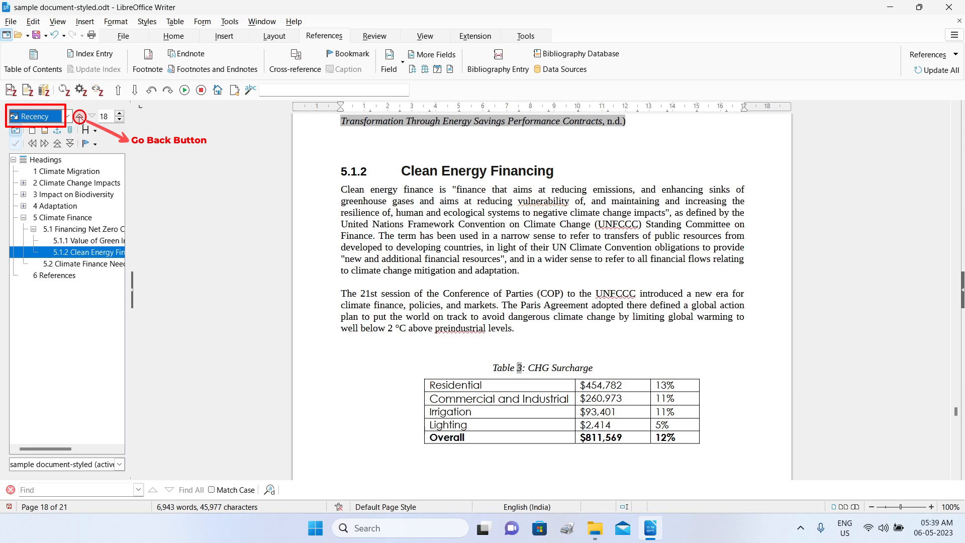
click(79, 116)
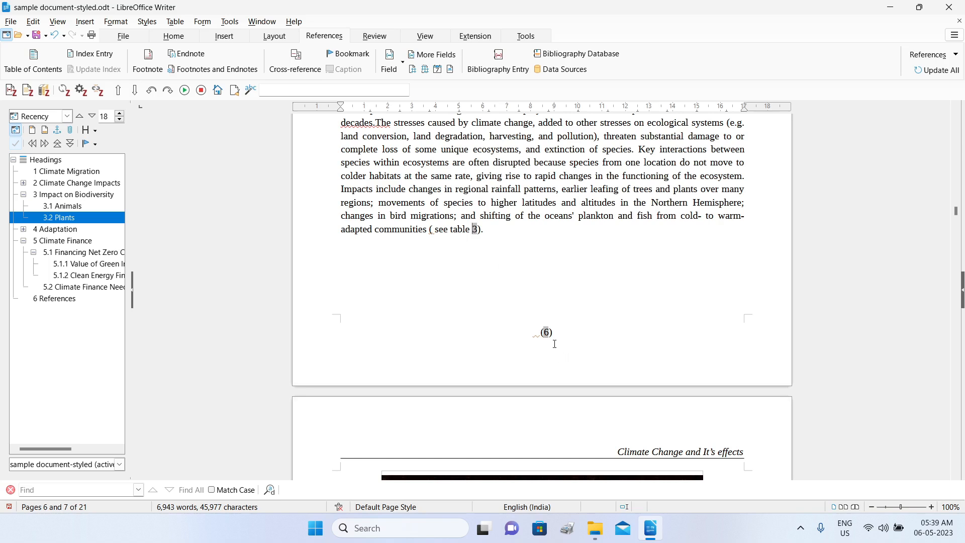
Follow the table reference to the CHG Surcharge table again and return to the Plants paragraph by Recency.
ctrl+click(477, 231)
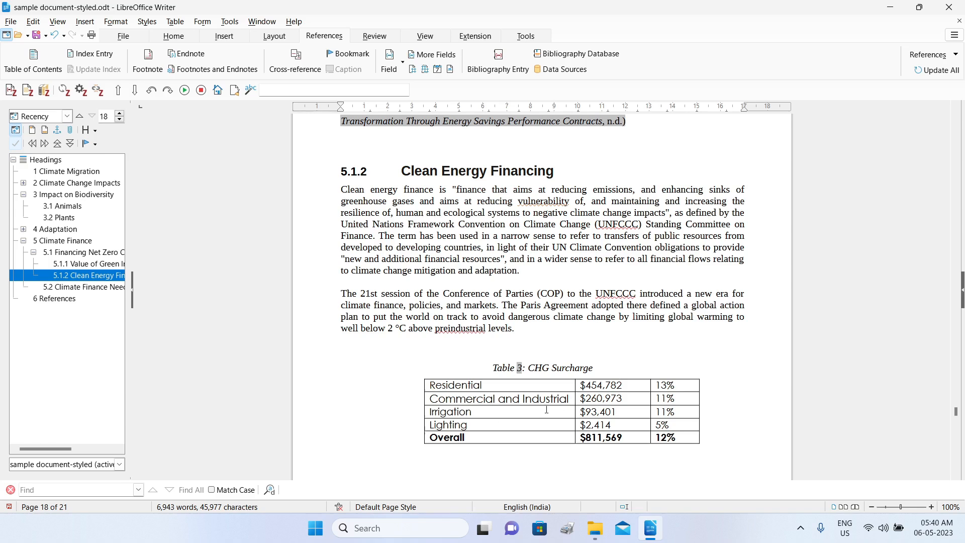
click(79, 118)
scroll(490, 254, down, 5)
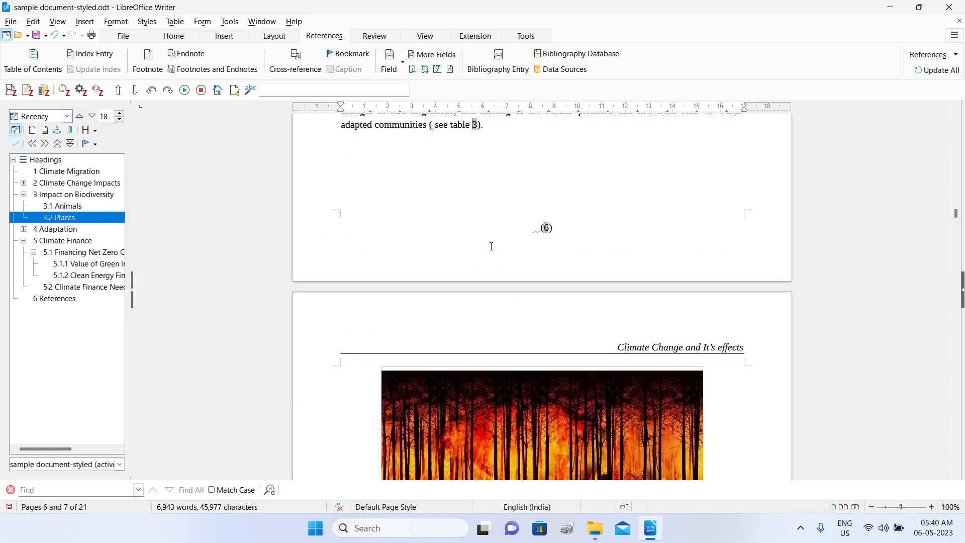
scroll(490, 250, up, 5)
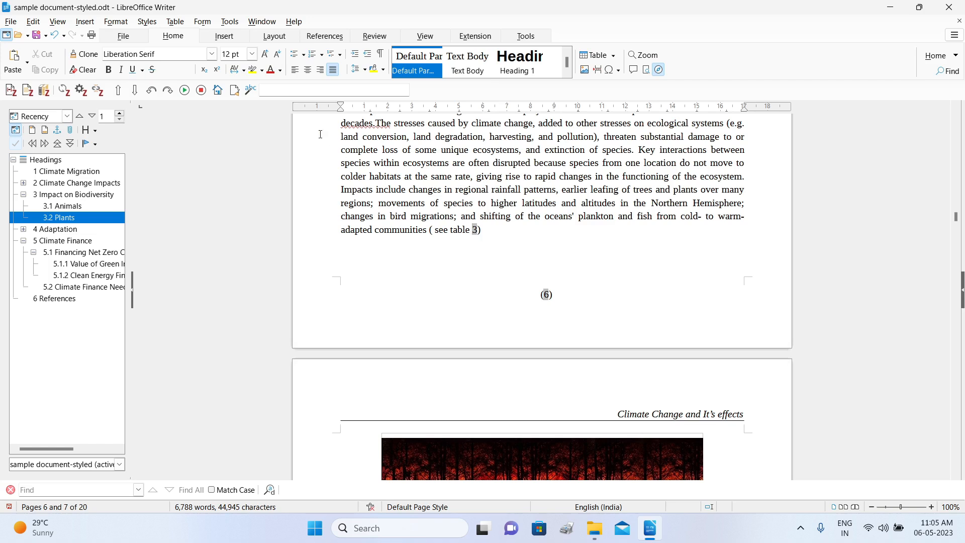
Open the customisation settings for Writer's keyboard shortcuts.
click(230, 22)
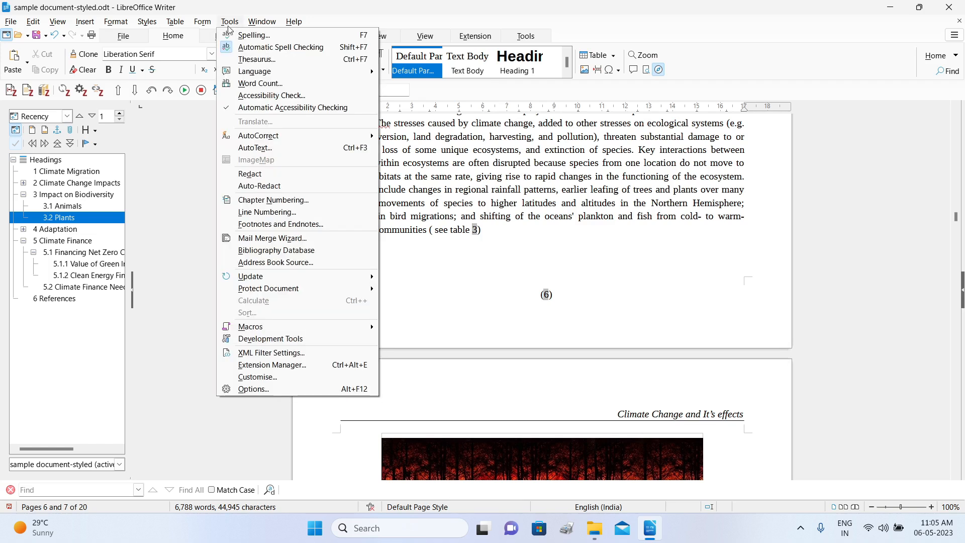
click(258, 376)
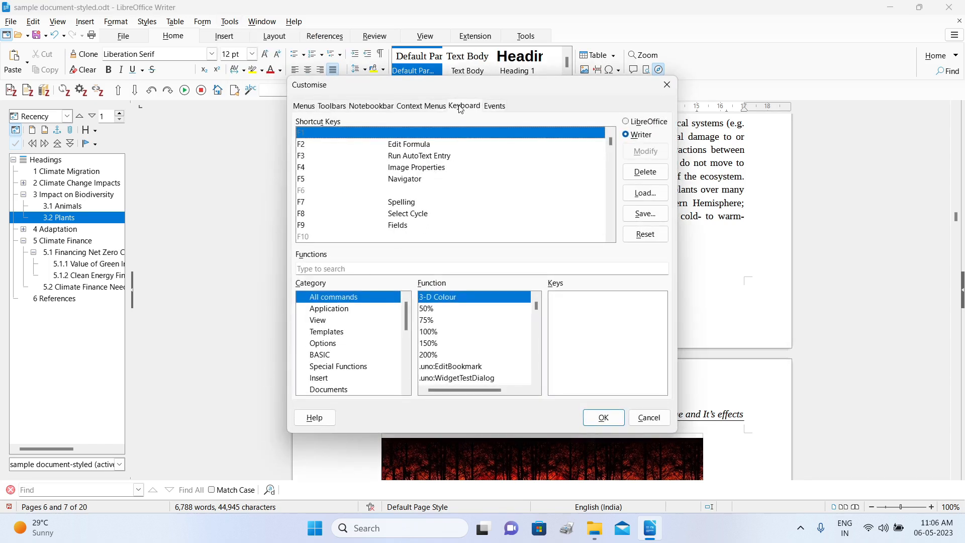
click(402, 111)
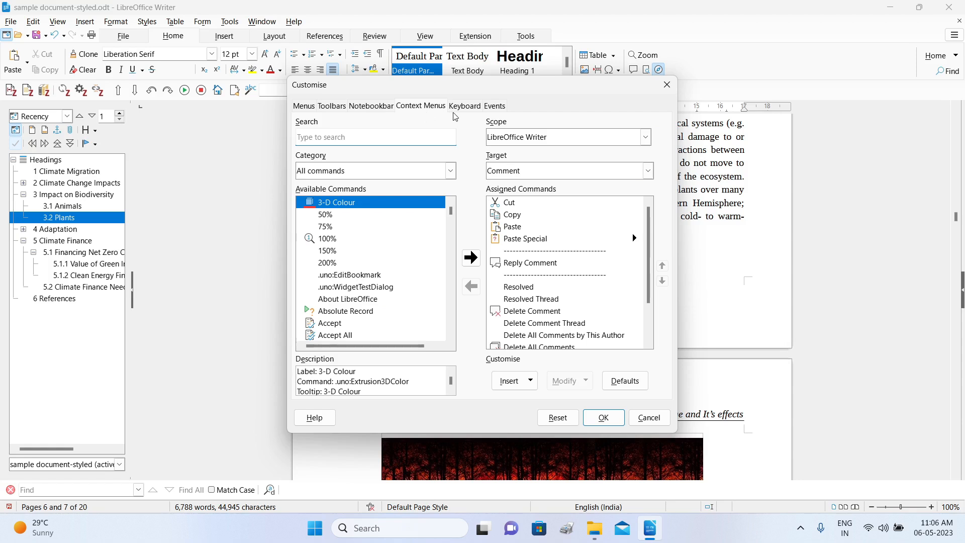
click(467, 112)
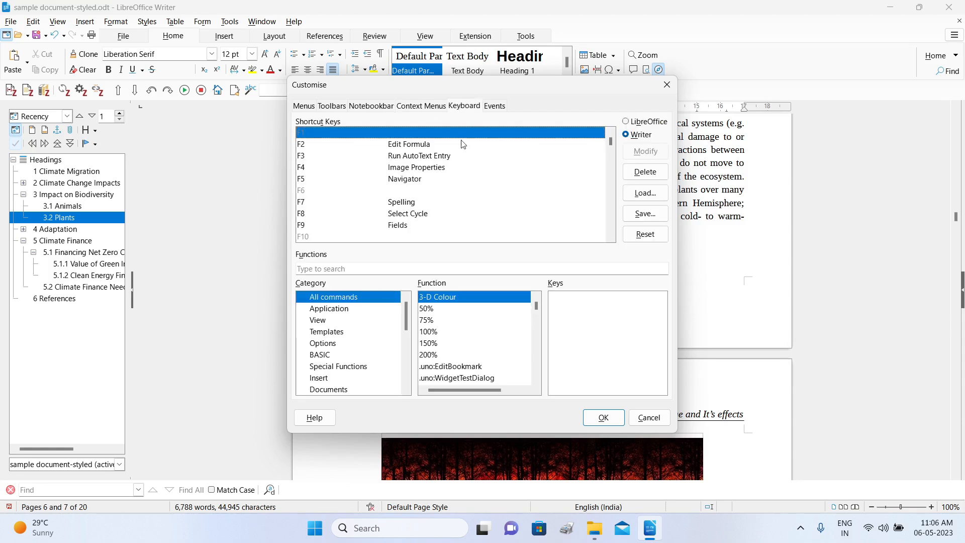
Find and select the unassigned Alt+Left combination among Writer's shortcut keys.
scroll(463, 169, down, 10)
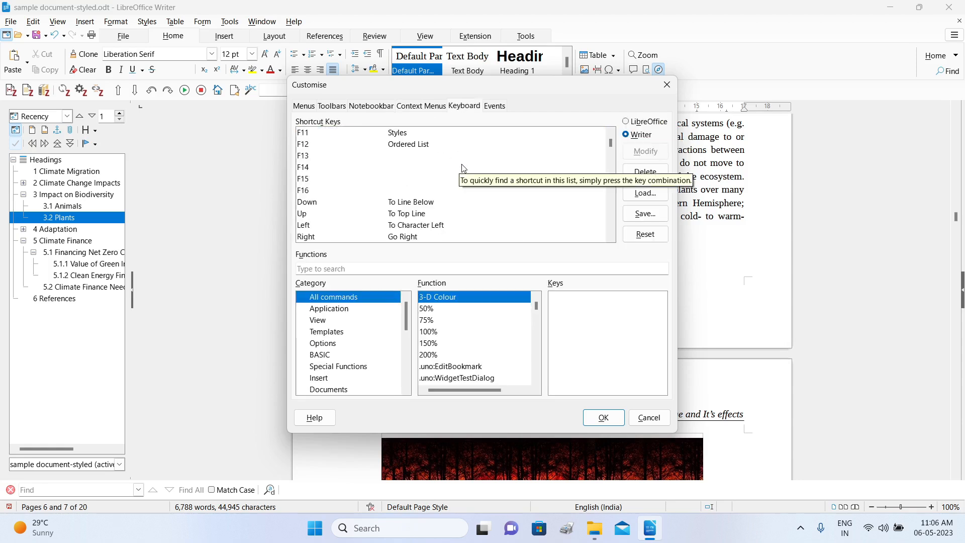
scroll(465, 173, down, 10)
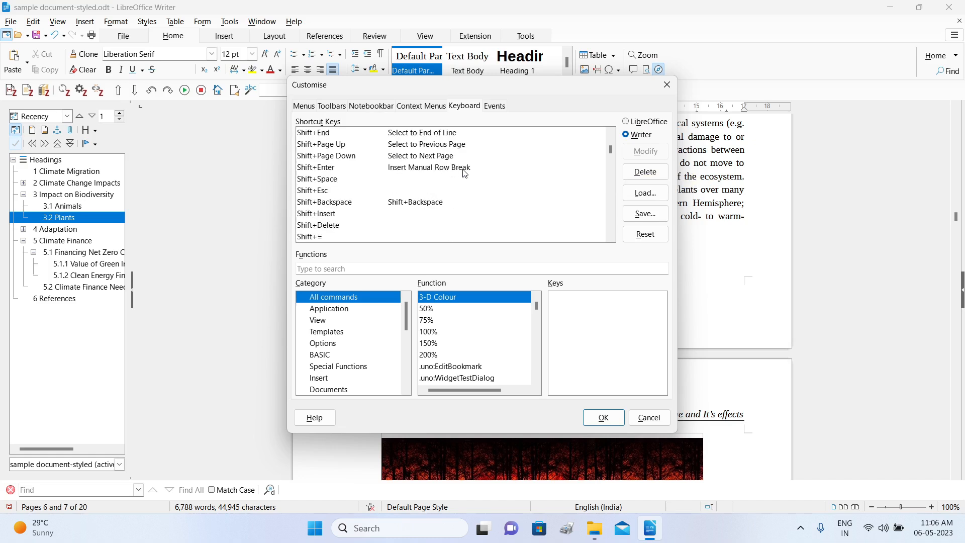
scroll(465, 171, down, 10)
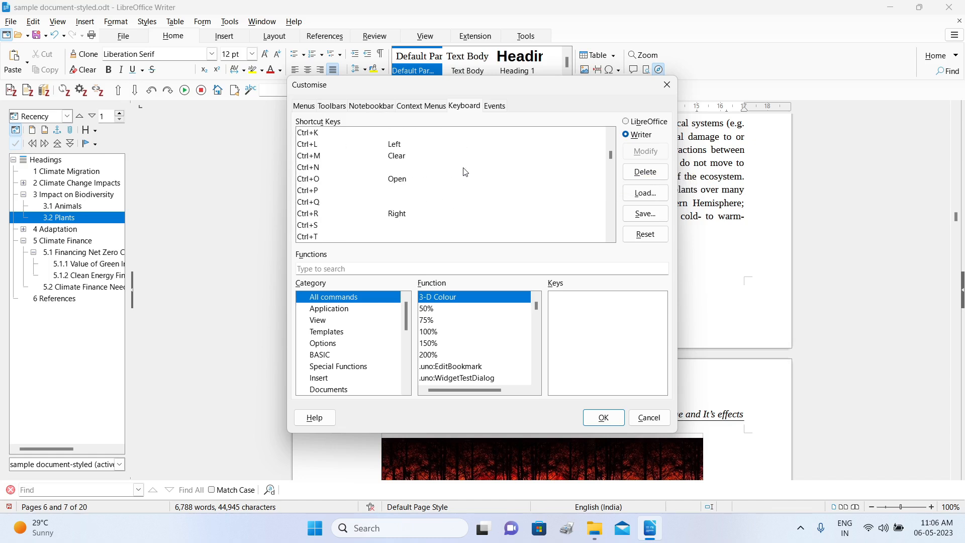
scroll(466, 172, down, 10)
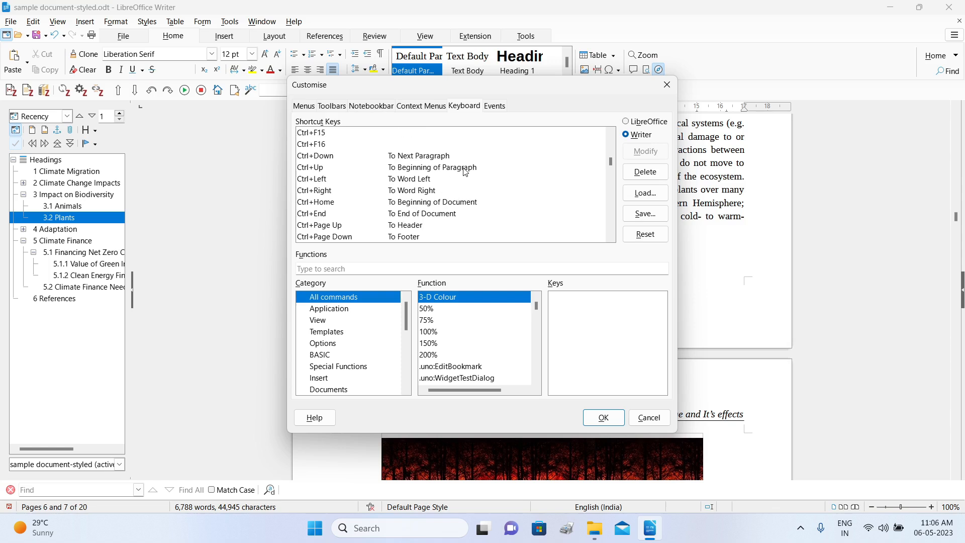
scroll(465, 172, down, 10)
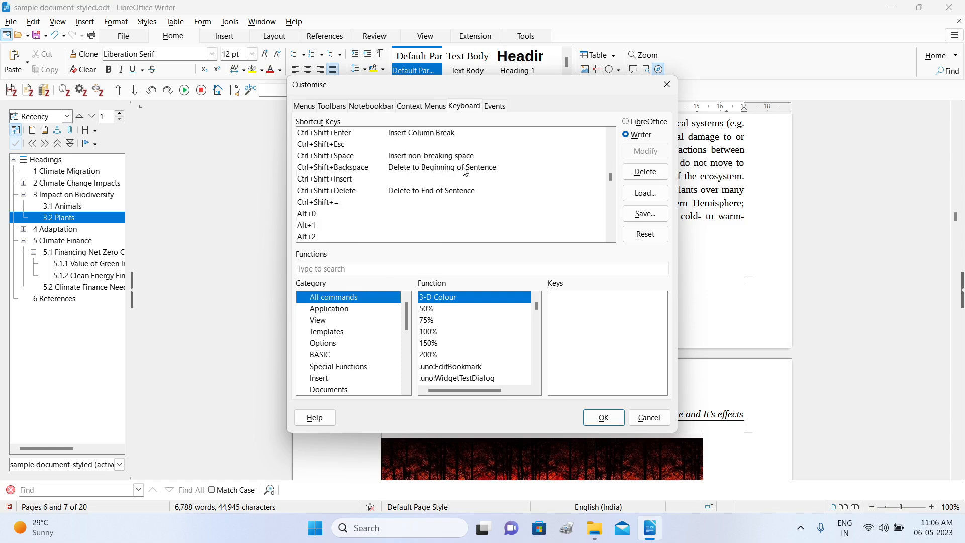
scroll(332, 146, down, 3)
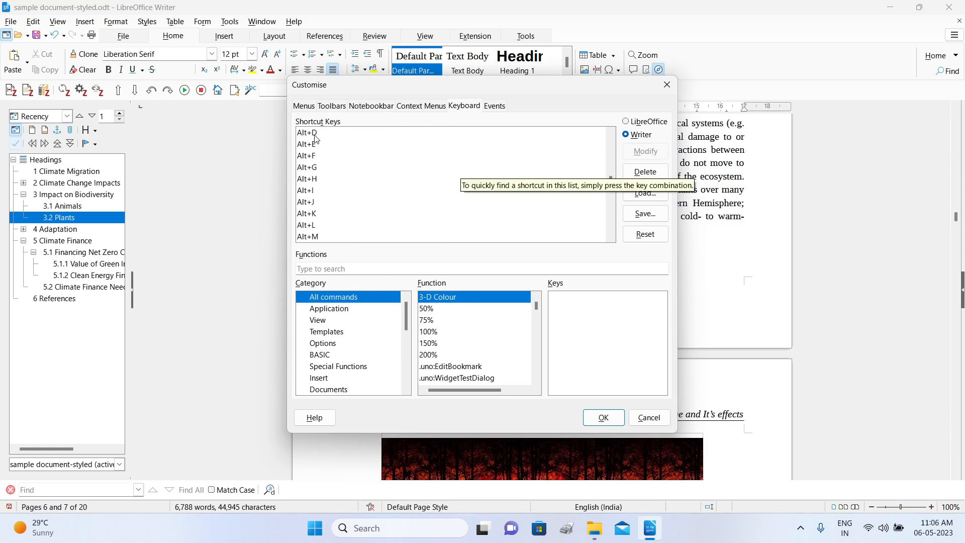
scroll(334, 151, down, 6)
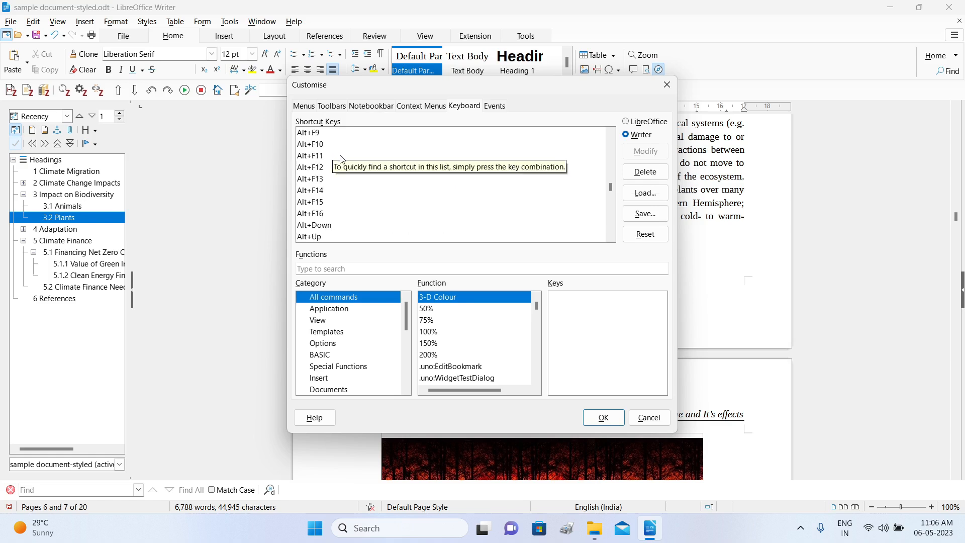
scroll(355, 158, down, 3)
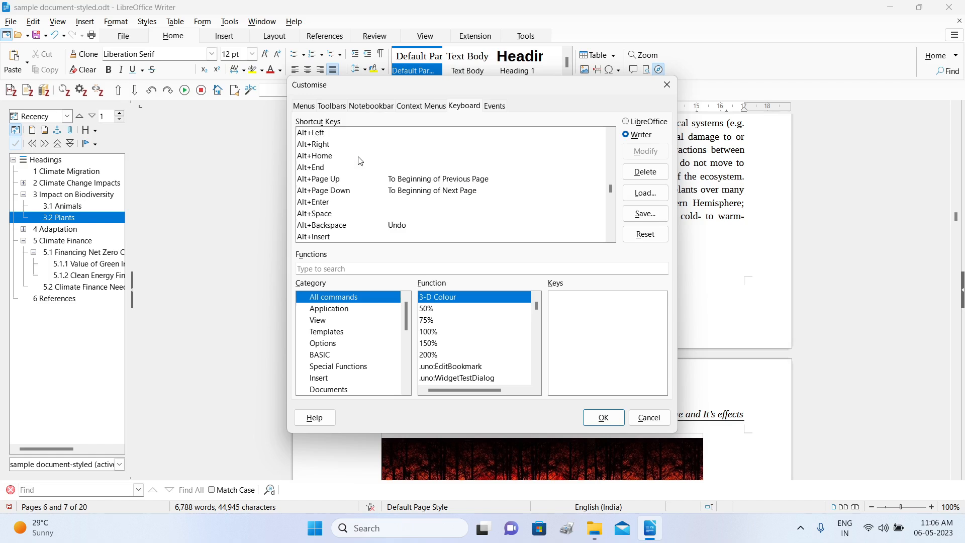
click(314, 134)
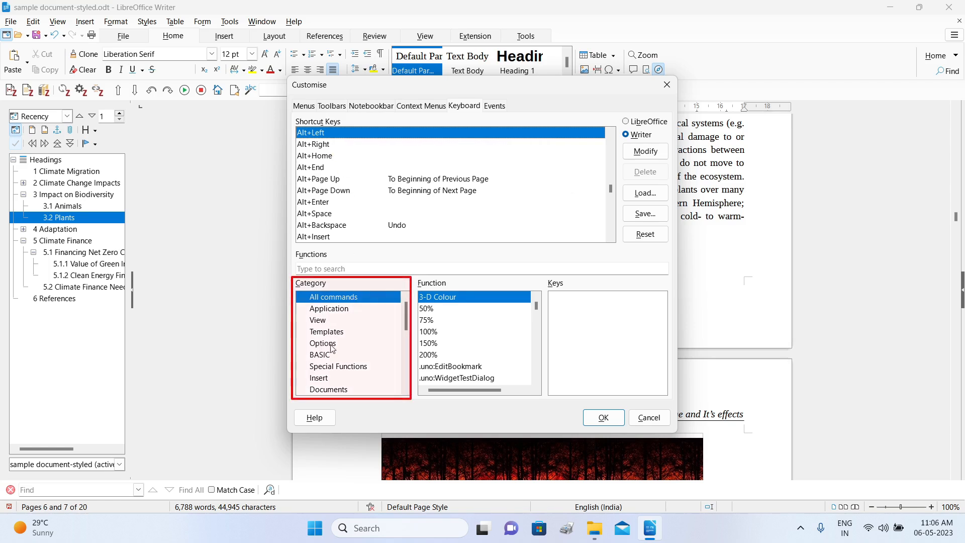
Assign the Navigate category's Back function to the selected Alt+Left combination and apply the customisation.
scroll(374, 325, down, 4)
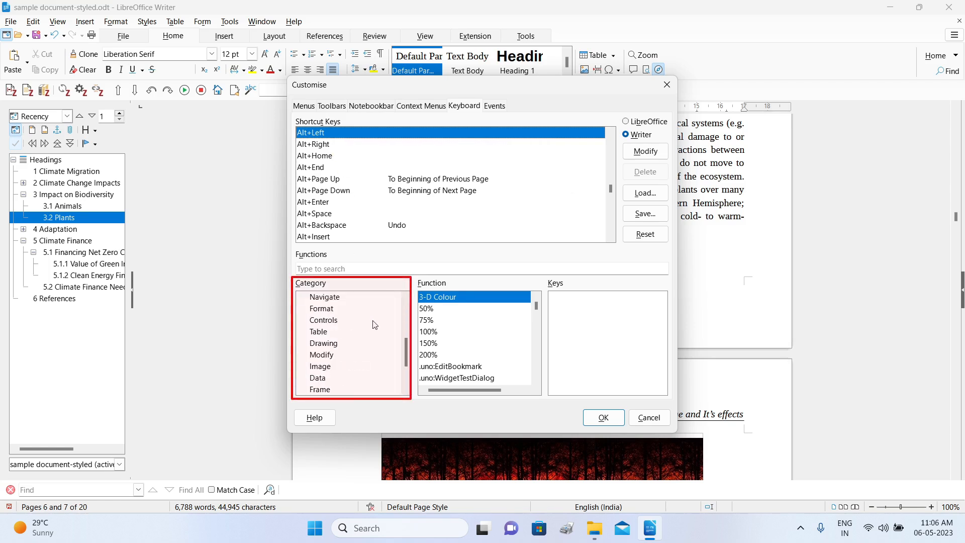
click(333, 297)
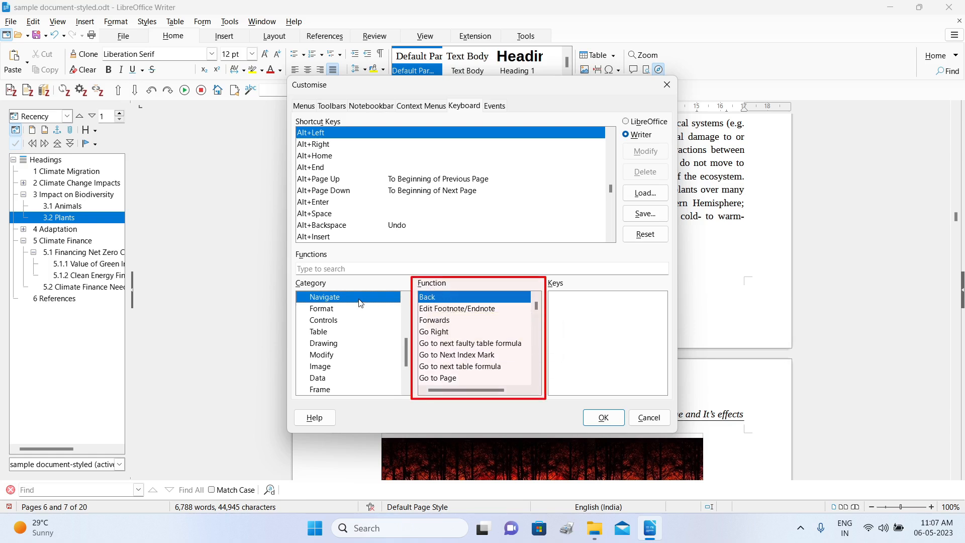
click(441, 308)
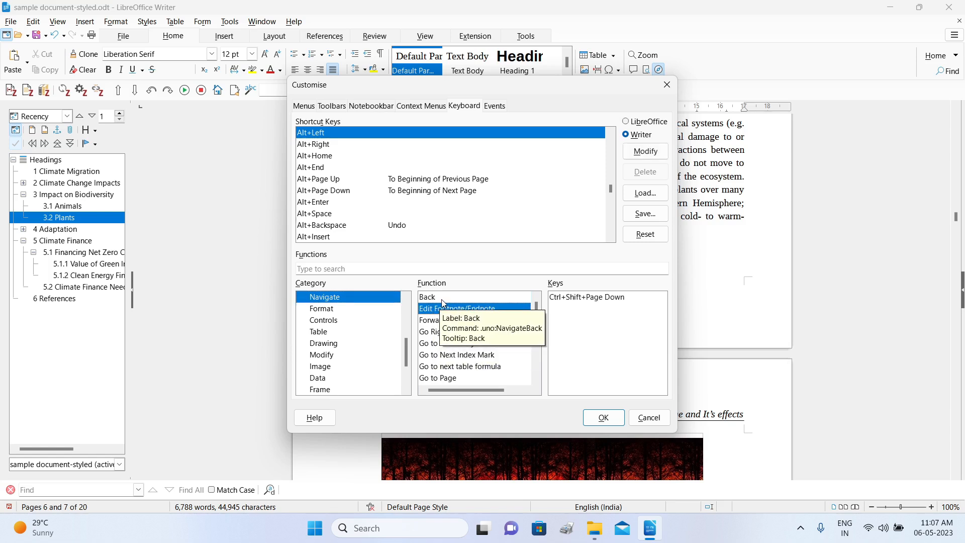
click(442, 299)
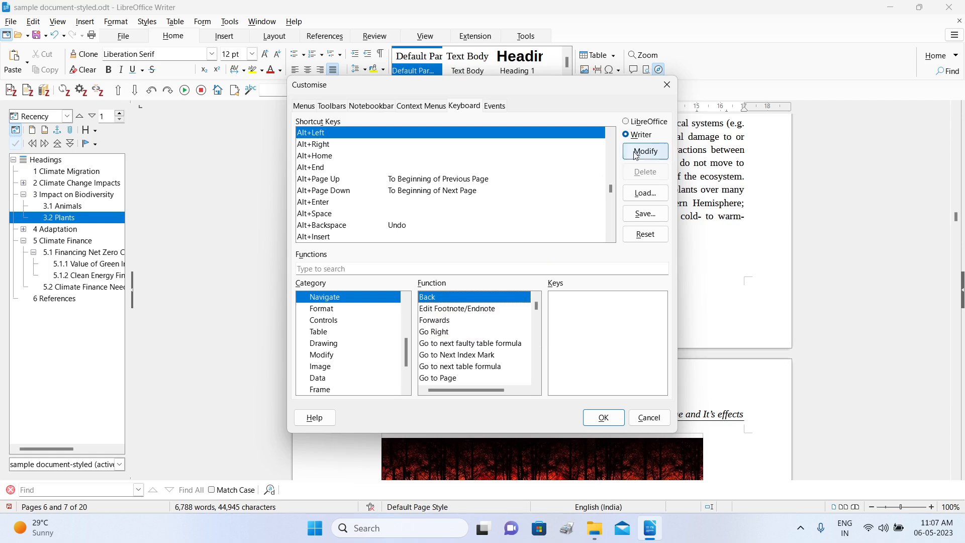
click(655, 152)
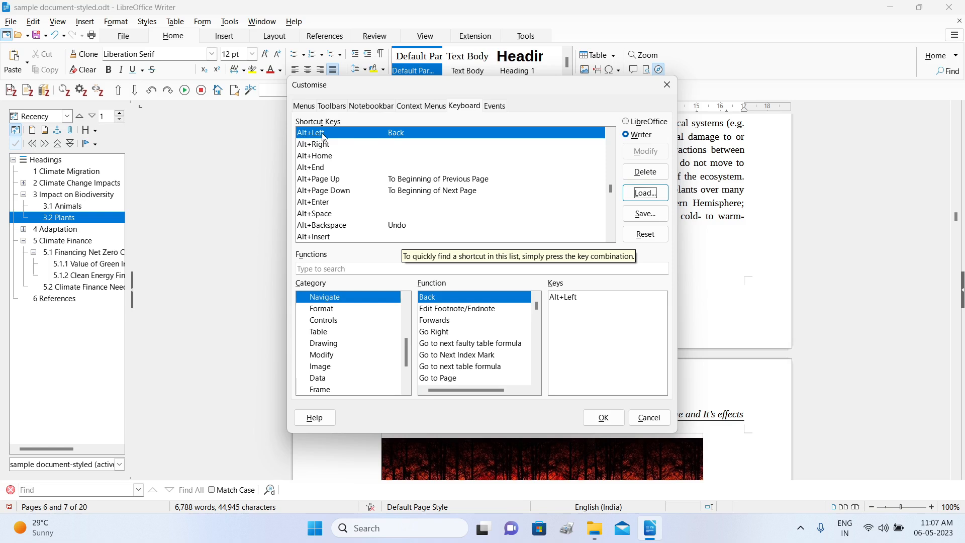
click(604, 418)
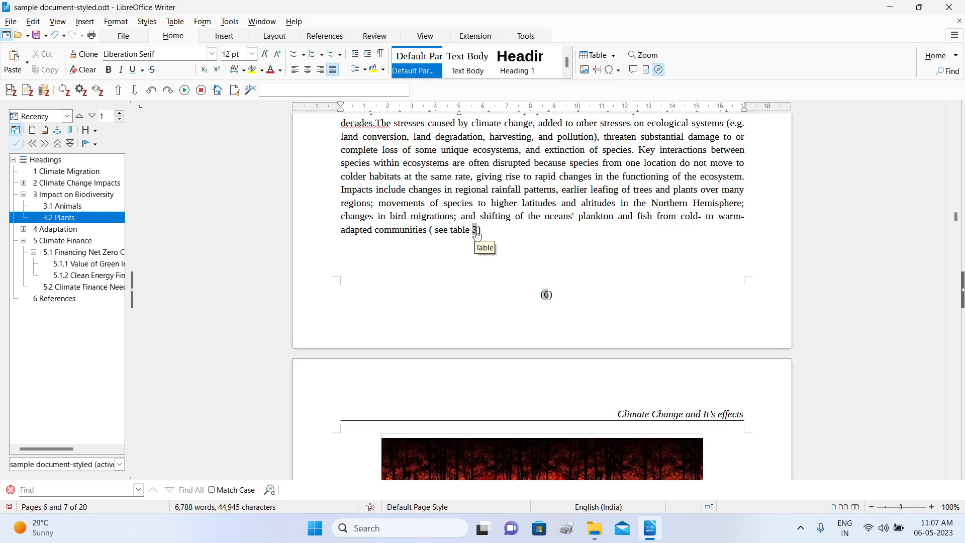
Follow the table reference in the Plants section to the CHG Surcharge table and return using the custom Back shortcut.
click(476, 230)
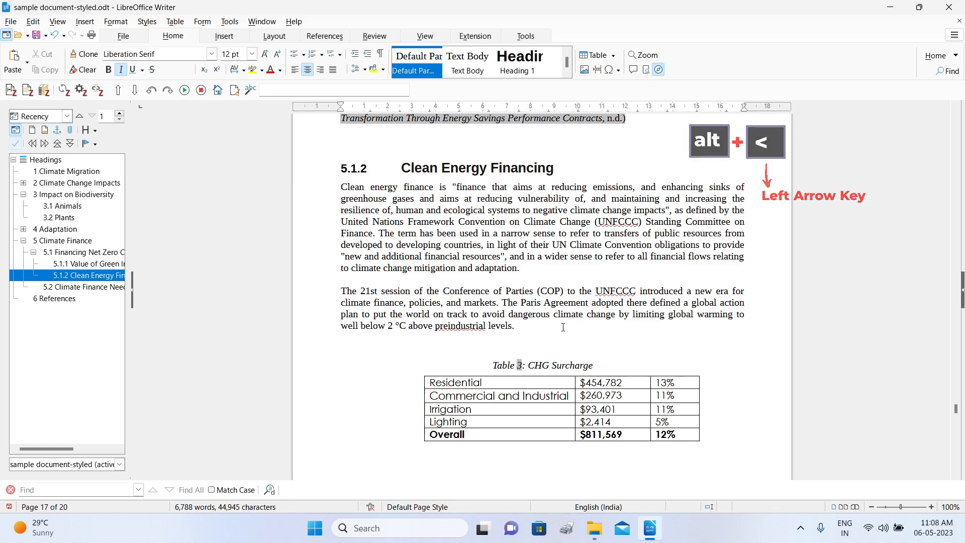
key(alt+Left)
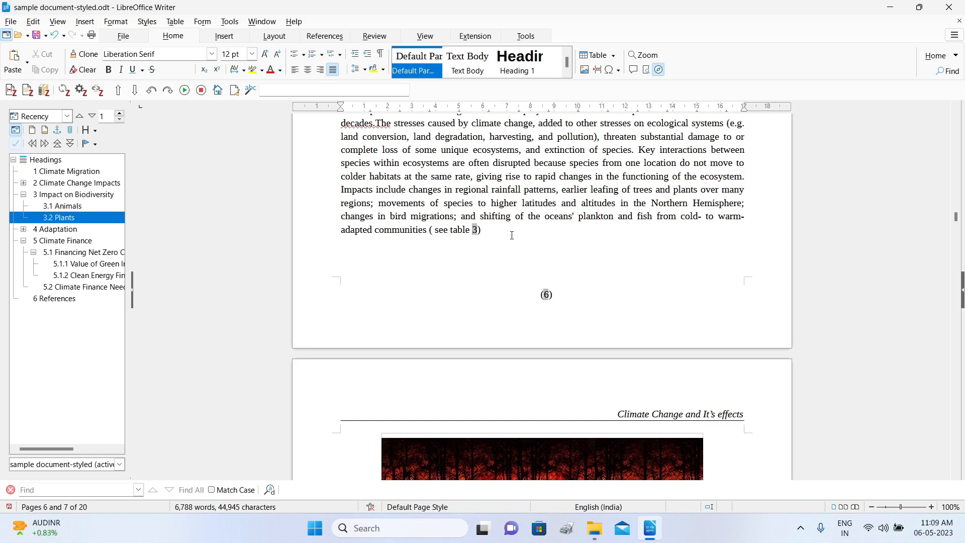
Add "( see equation" at the end of the paragraph just before the Adaptation heading.
scroll(511, 235, down, 8)
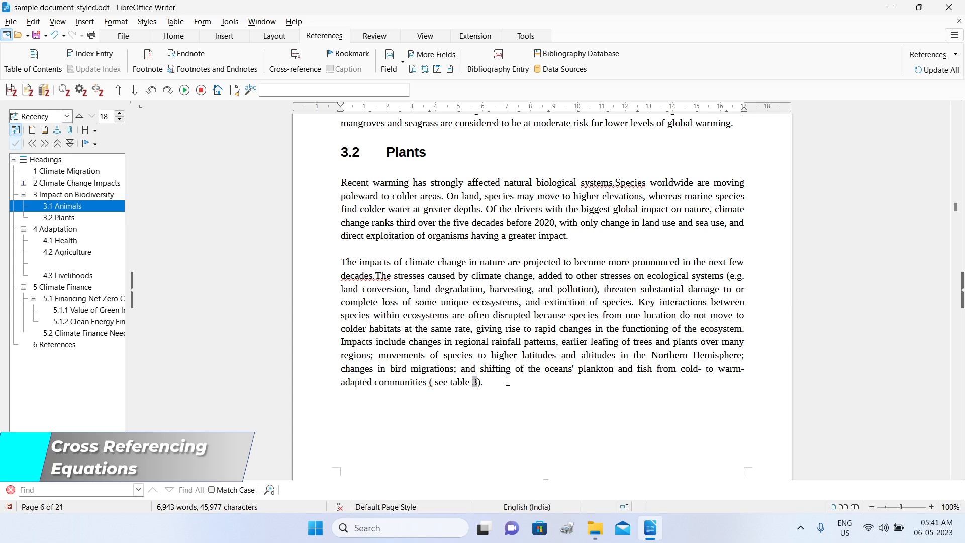
scroll(508, 381, down, 10)
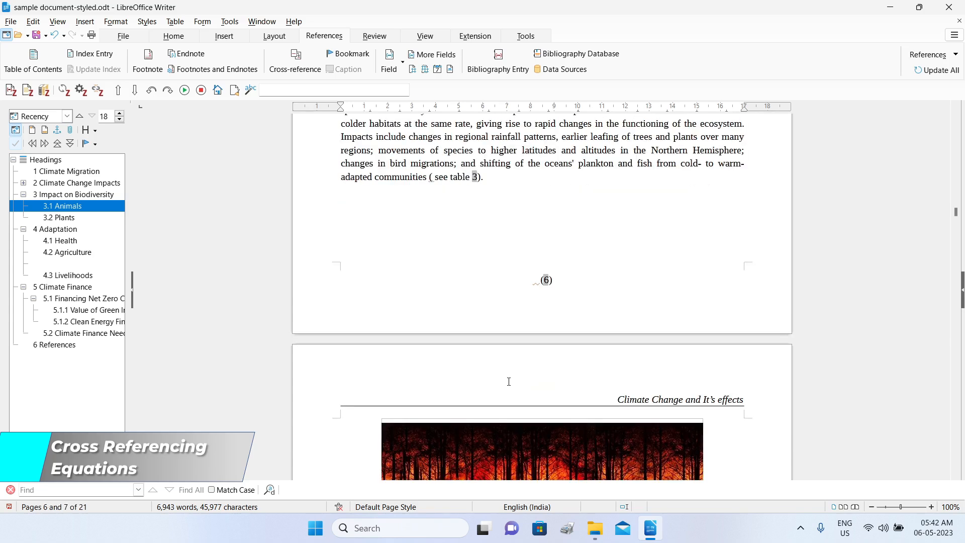
scroll(511, 380, down, 4)
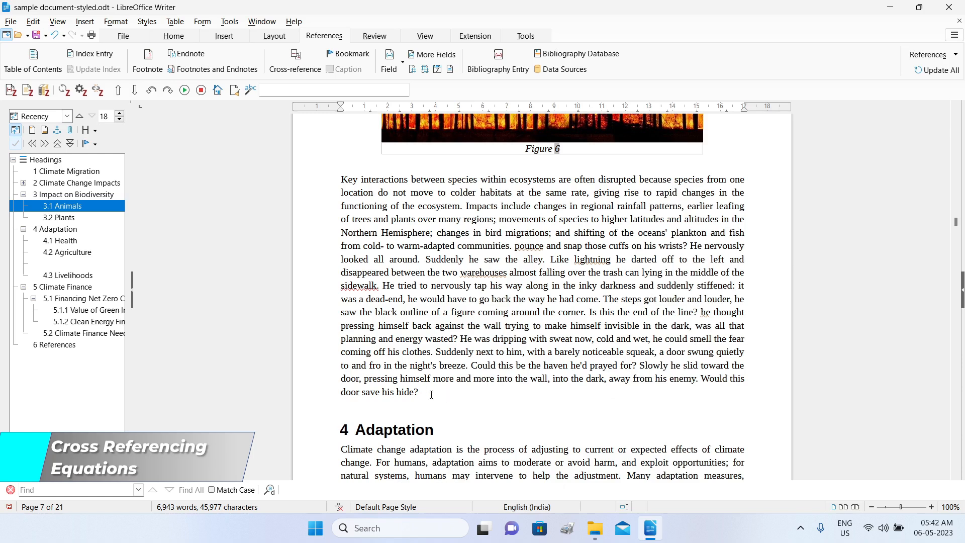
click(428, 392)
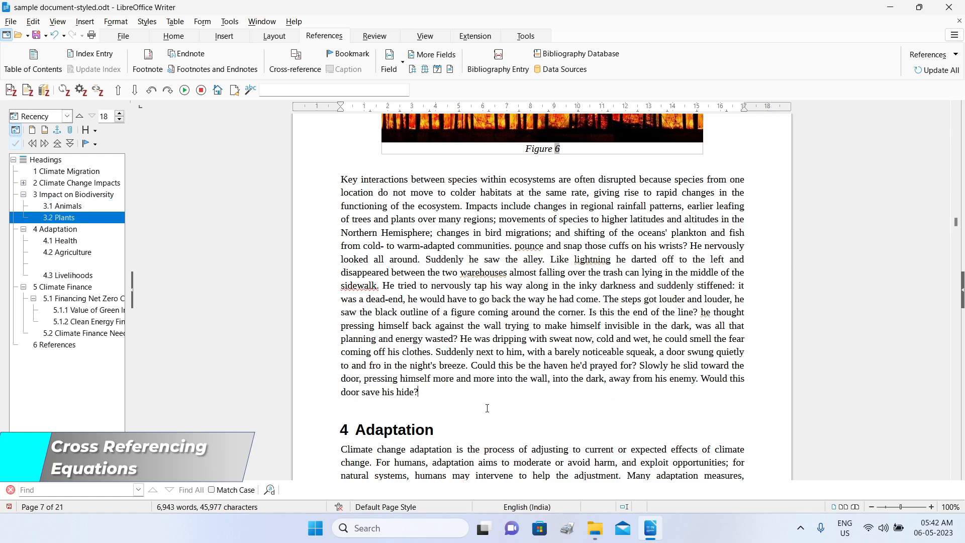
text(( see equation)
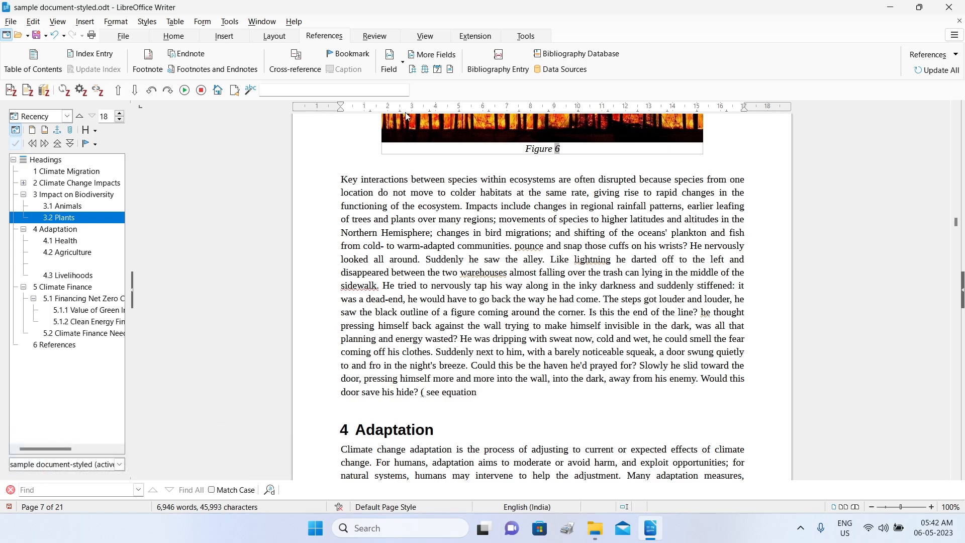
Insert a Text cross-reference to equation (2) using Numbering after "see equation" and complete the bracketed phrase.
click(296, 72)
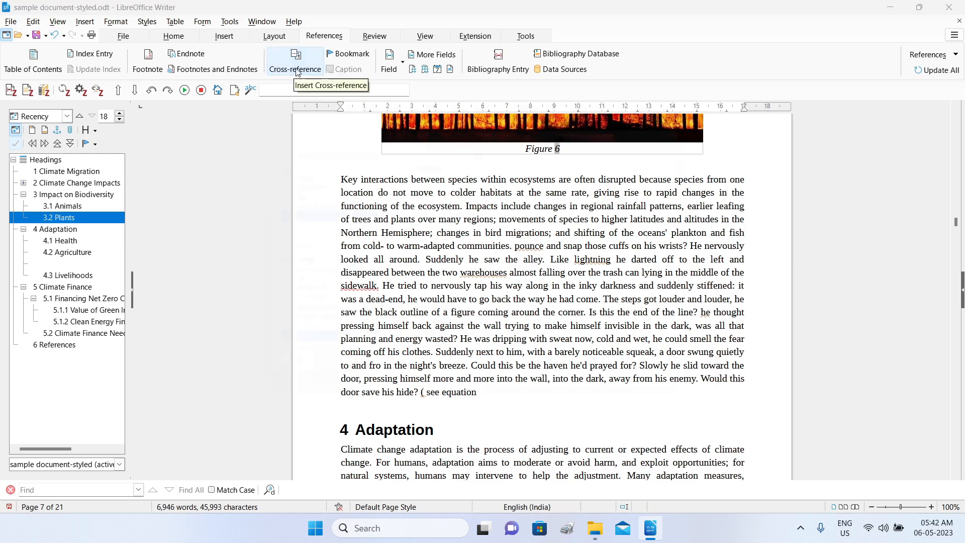
scroll(312, 223, down, 1)
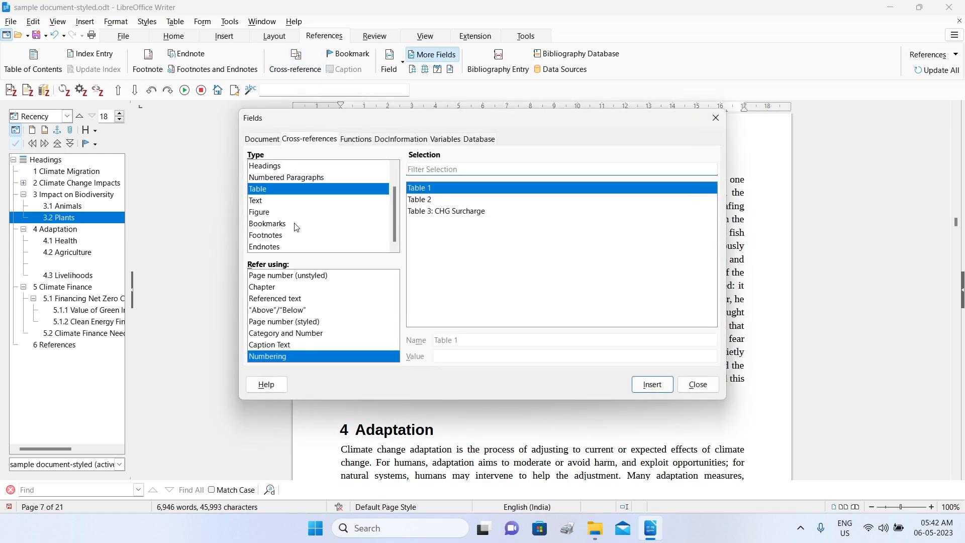
scroll(278, 245, up, 1)
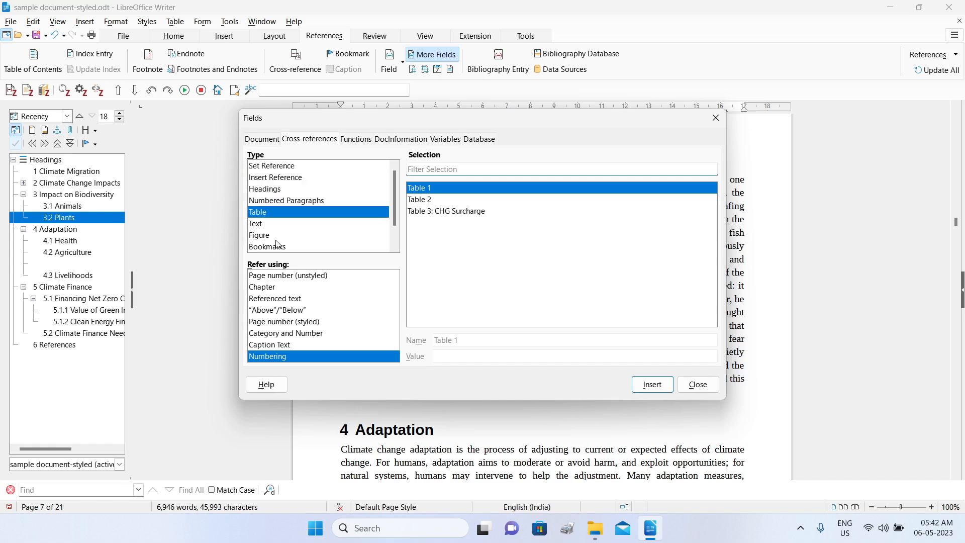
scroll(277, 244, down, 1)
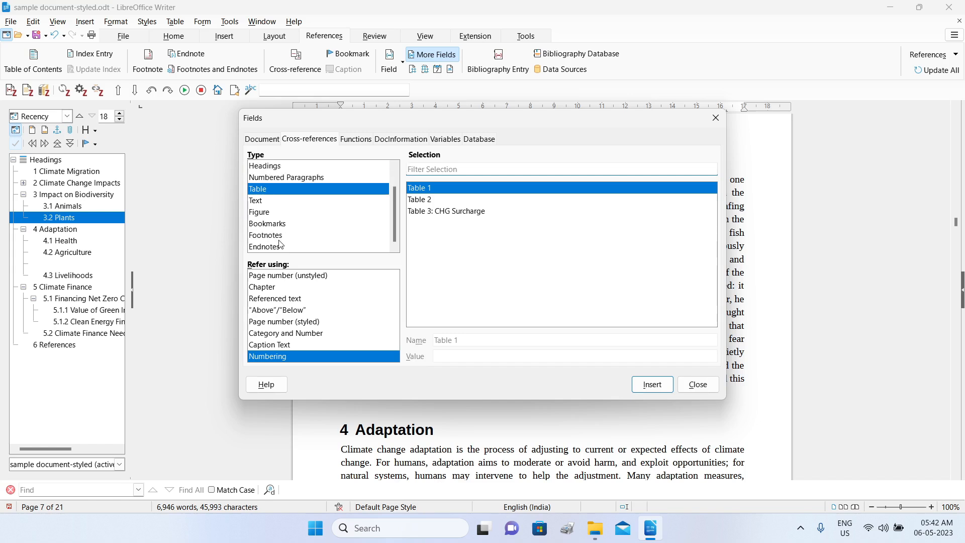
click(260, 203)
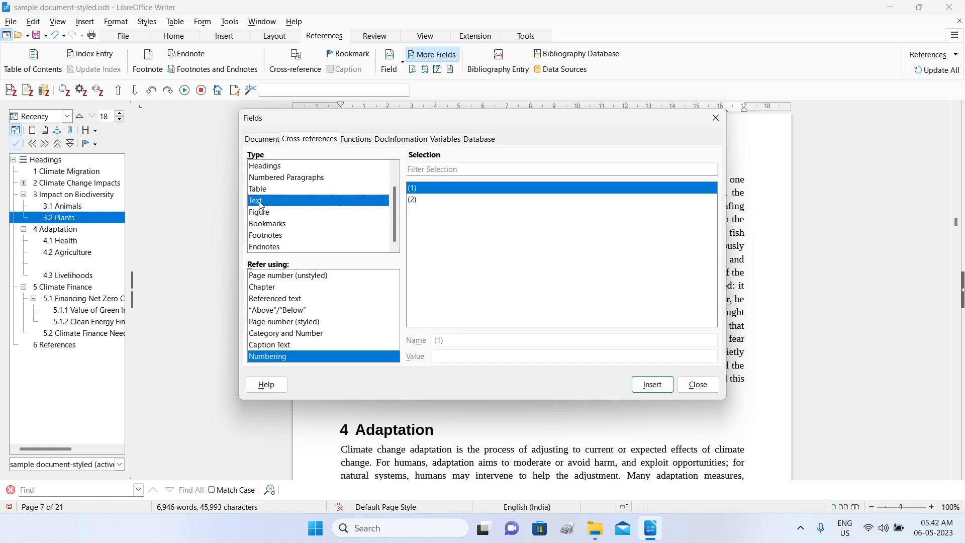
click(416, 201)
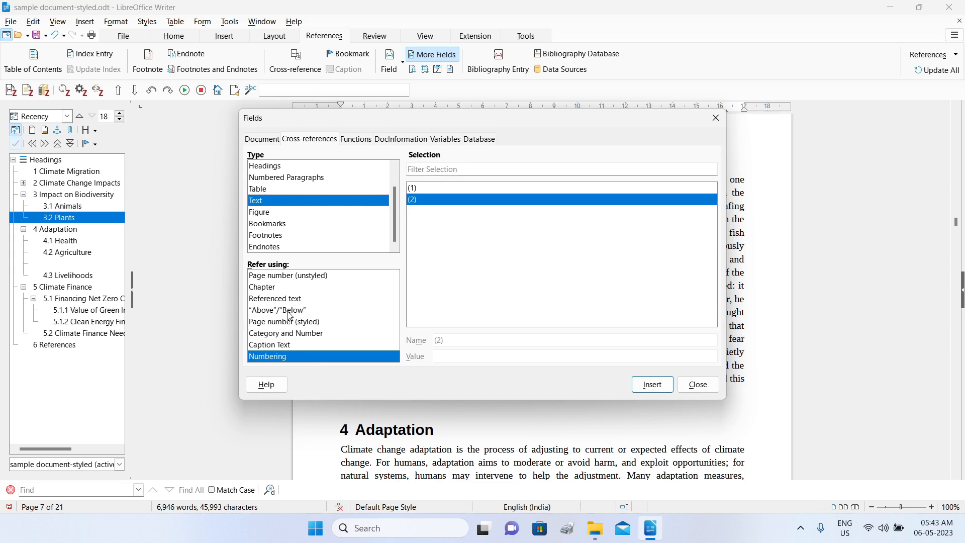
click(650, 387)
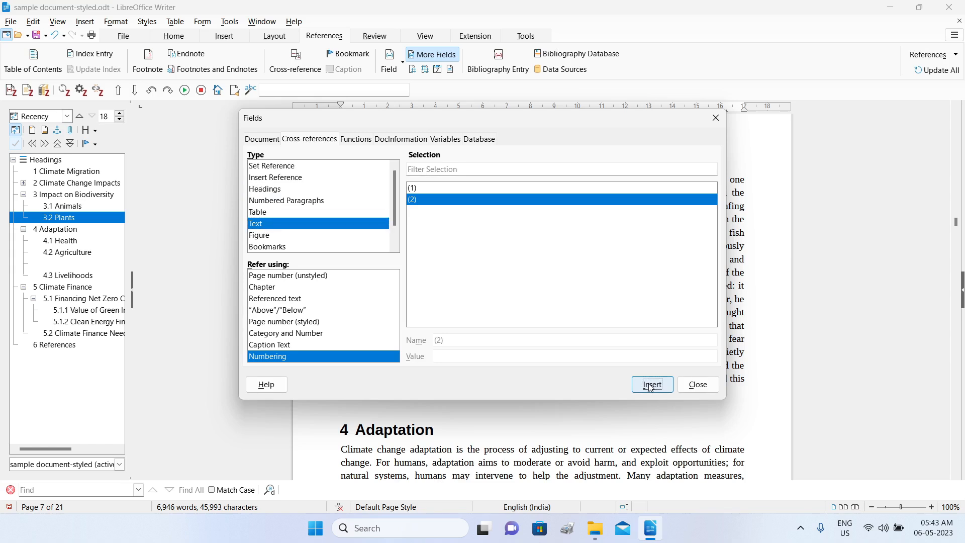
click(698, 385)
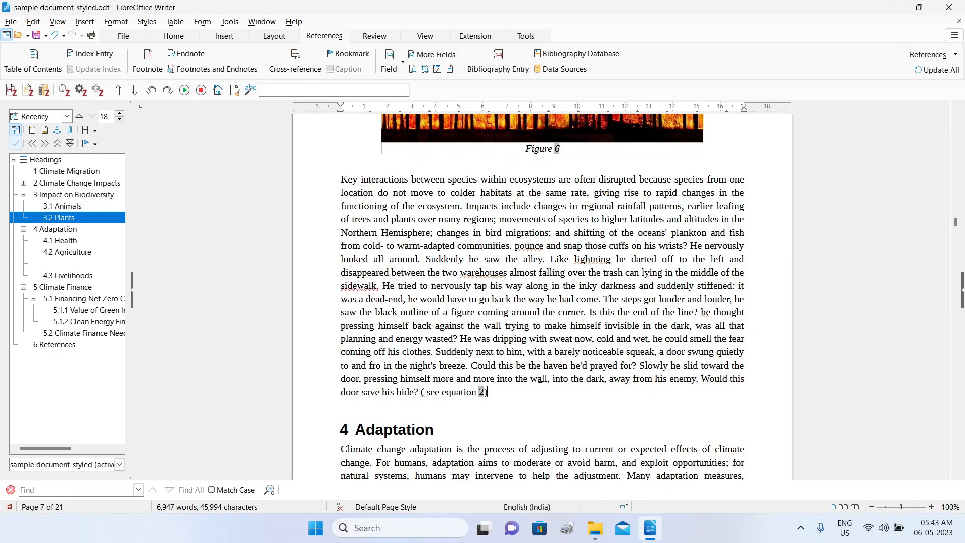
Follow the new equation reference to equation (2) and return to its paragraph by Recency.
ctrl+click(483, 391)
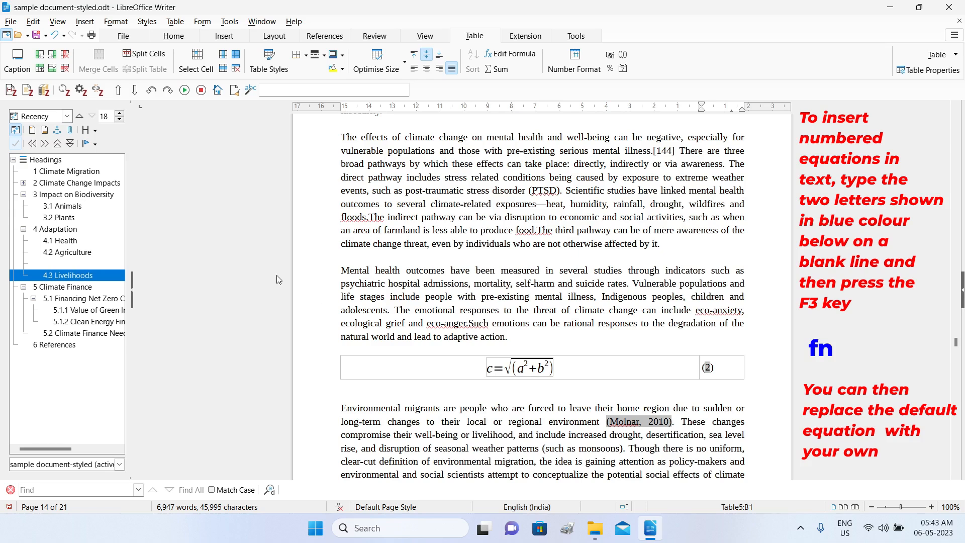
click(79, 117)
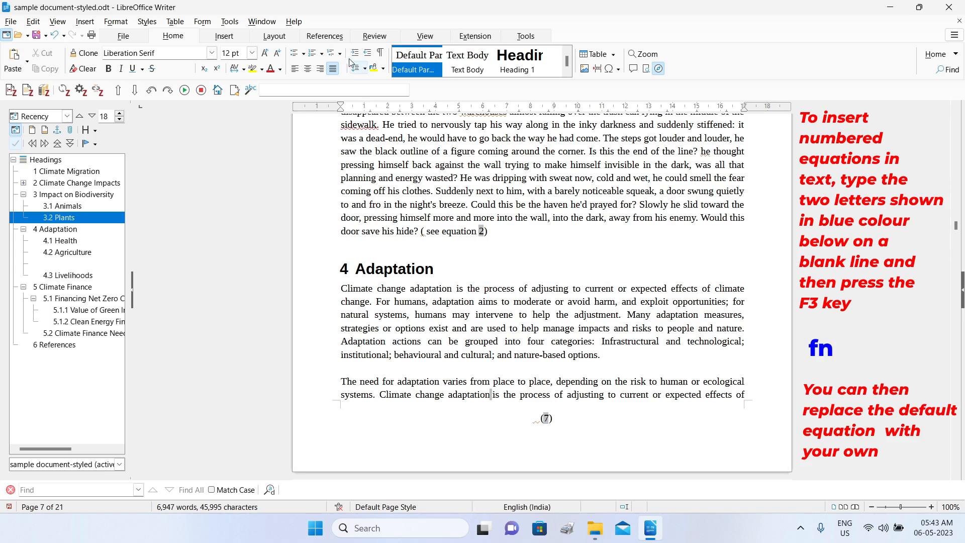
Review the equation cross-reference settings, Text type with Numbering, and close the dialog.
click(325, 37)
click(305, 68)
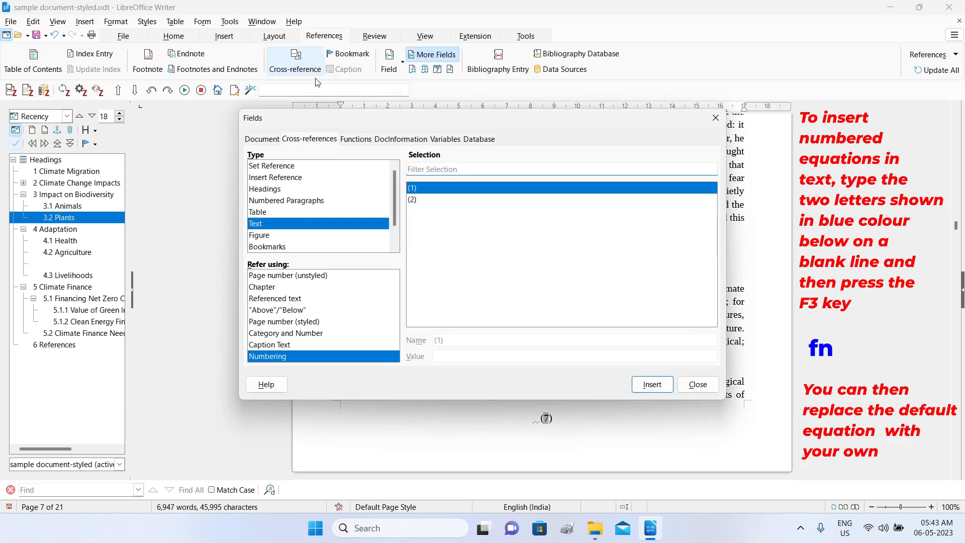
scroll(282, 182, down, 1)
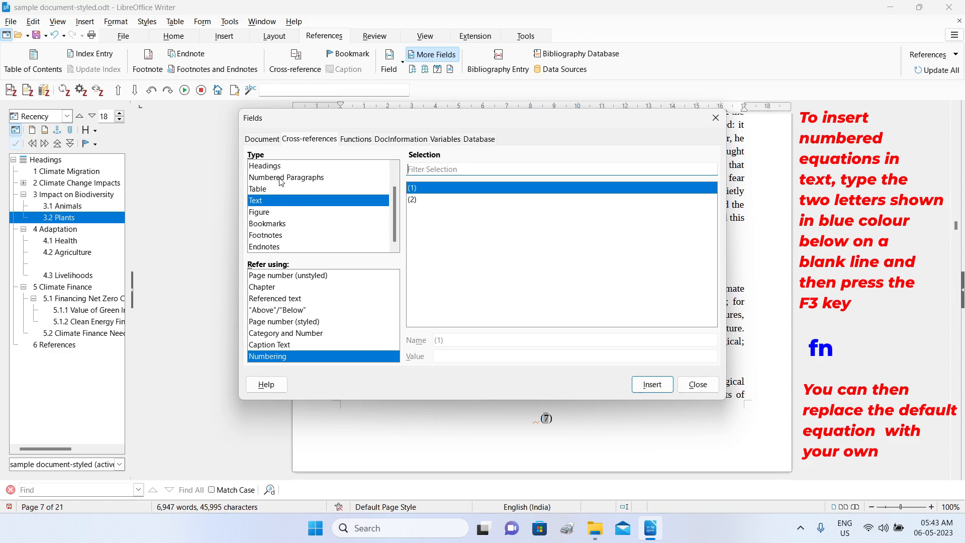
click(263, 200)
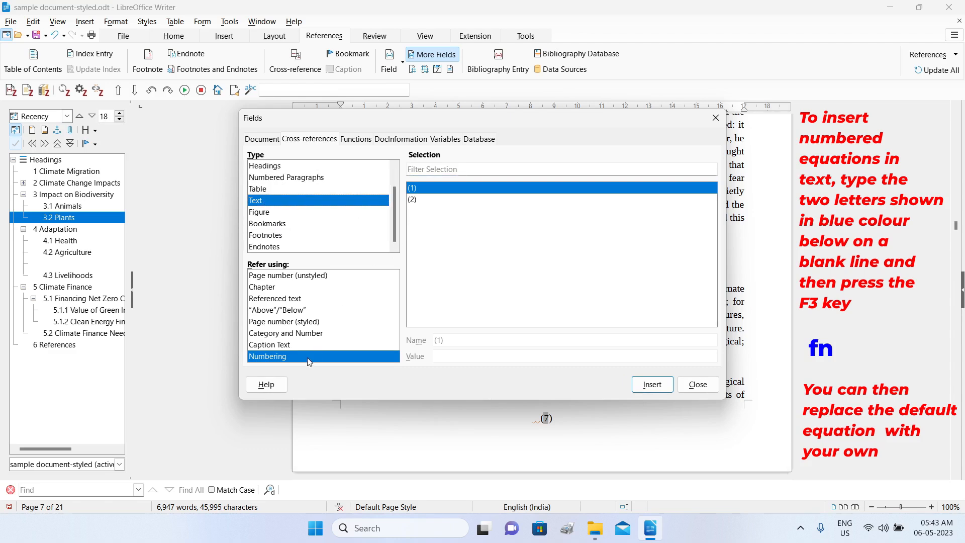
click(653, 384)
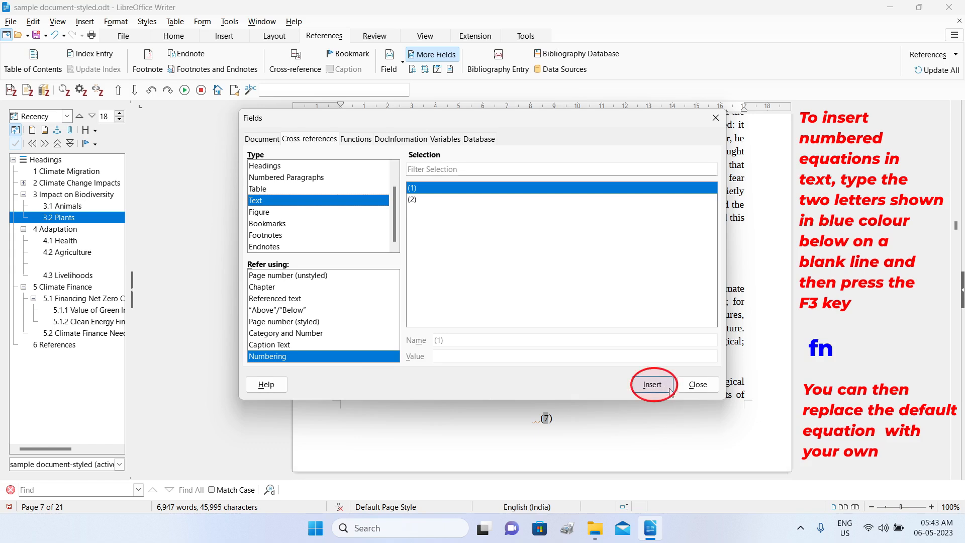
click(692, 390)
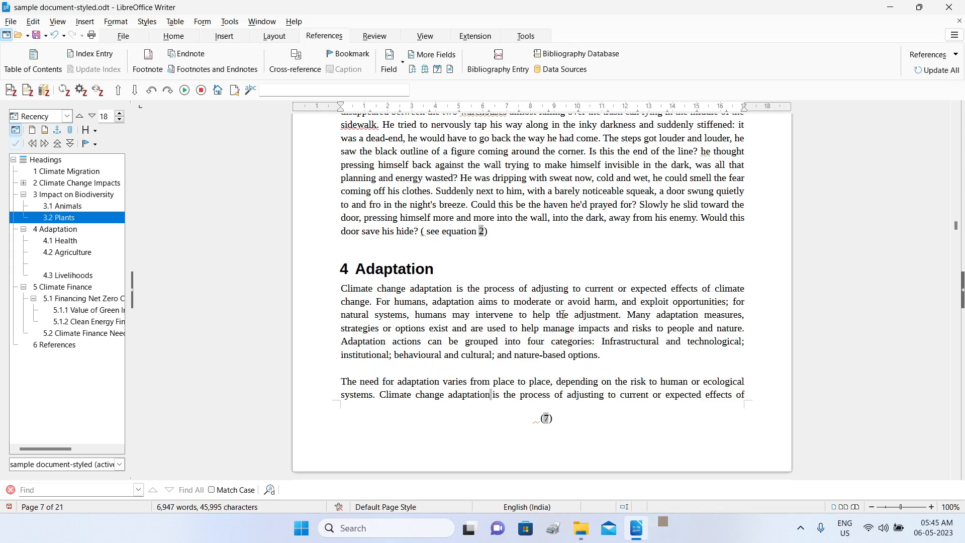
Insert a Headings cross-reference to 5.1.1 Value of Green Infrastructure, using Number (full context), after "nature-based options" on page 8.
scroll(563, 314, down, 6)
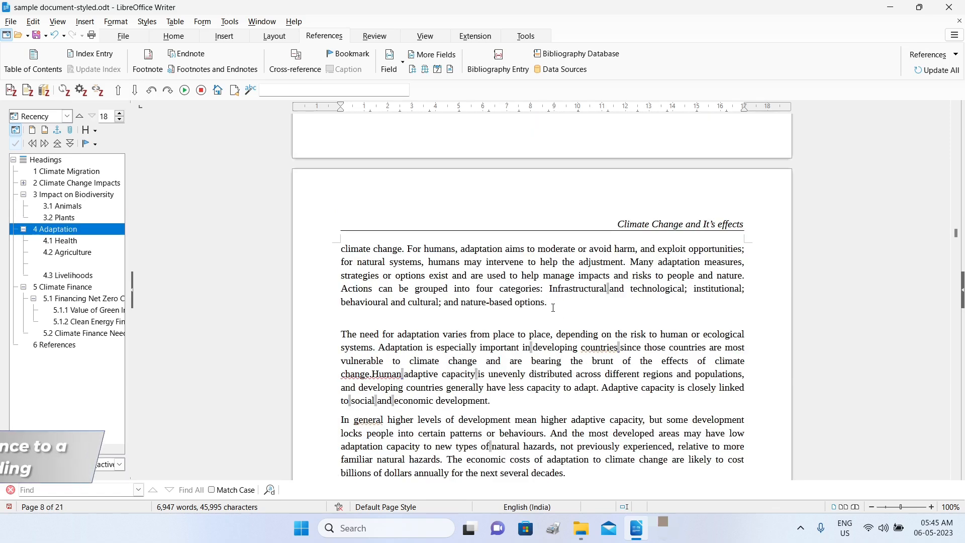
click(572, 302)
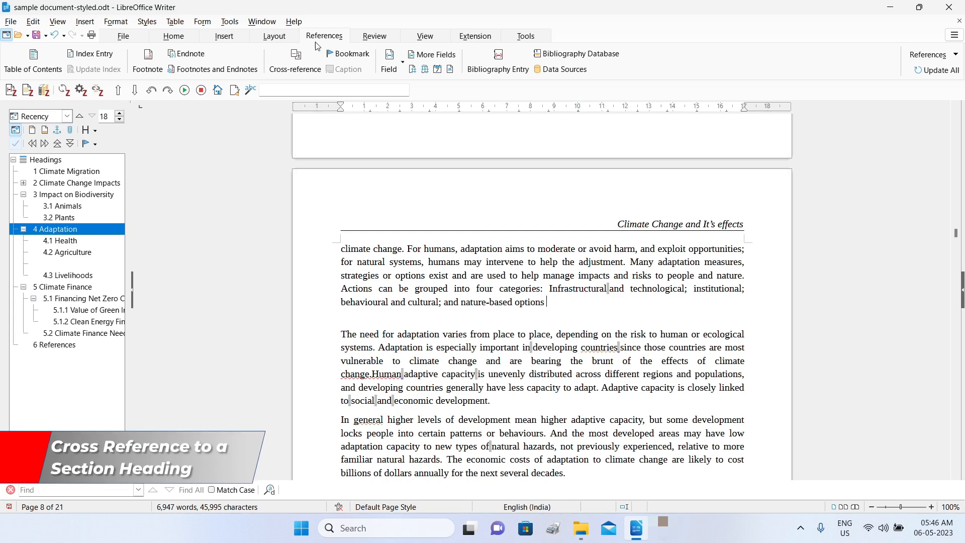
click(297, 65)
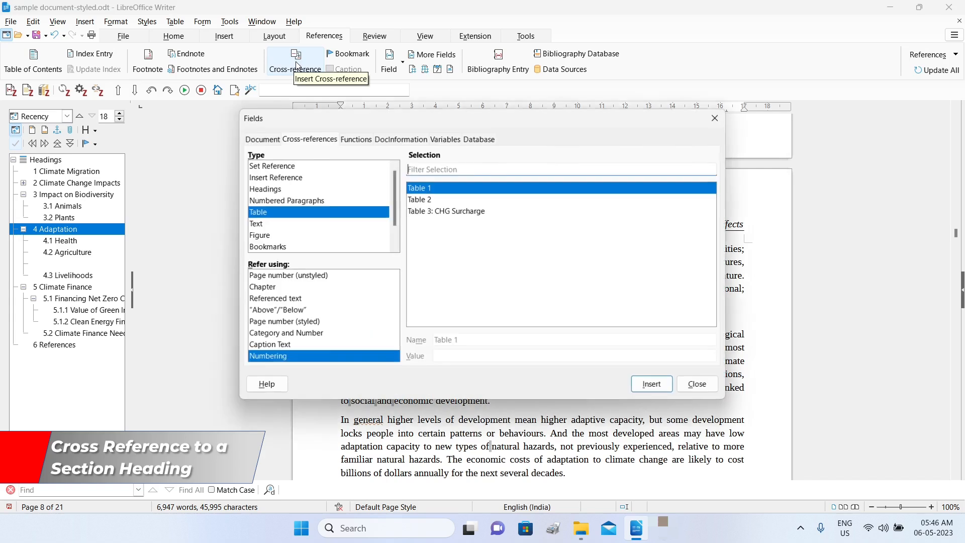
click(266, 193)
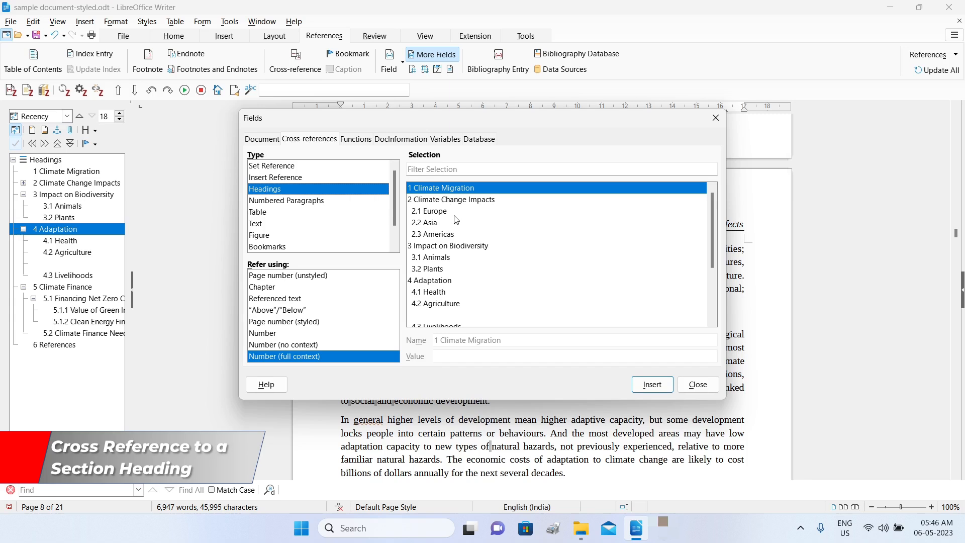
scroll(458, 227, down, 3)
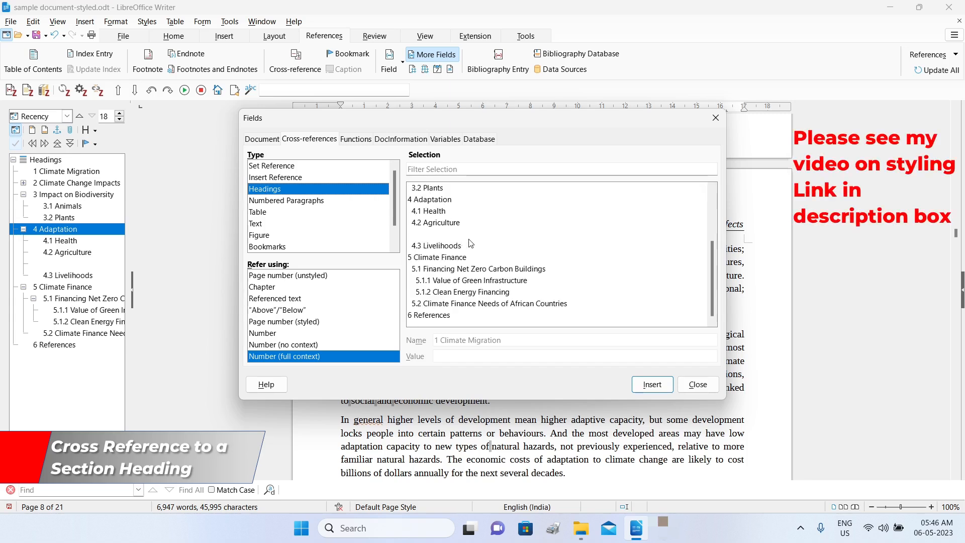
scroll(470, 244, up, 3)
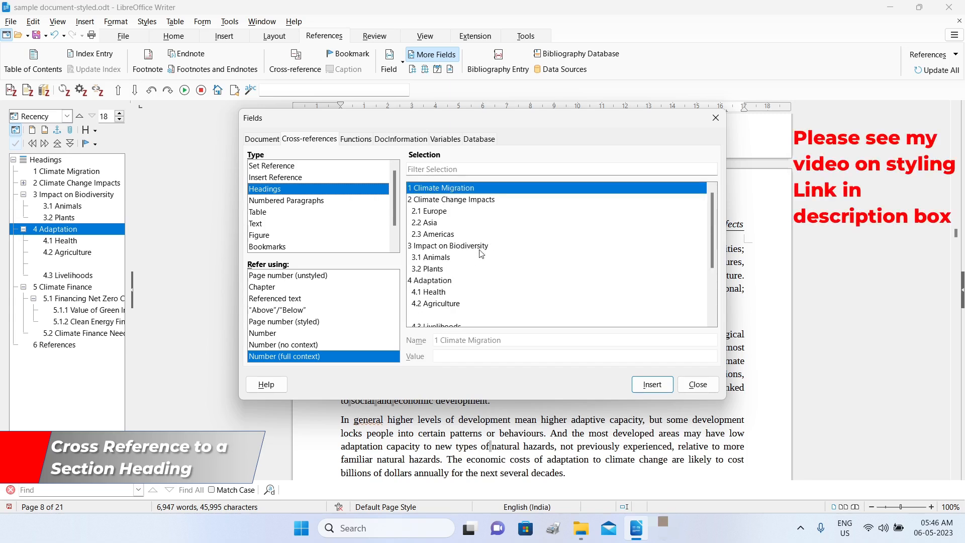
scroll(473, 270, down, 3)
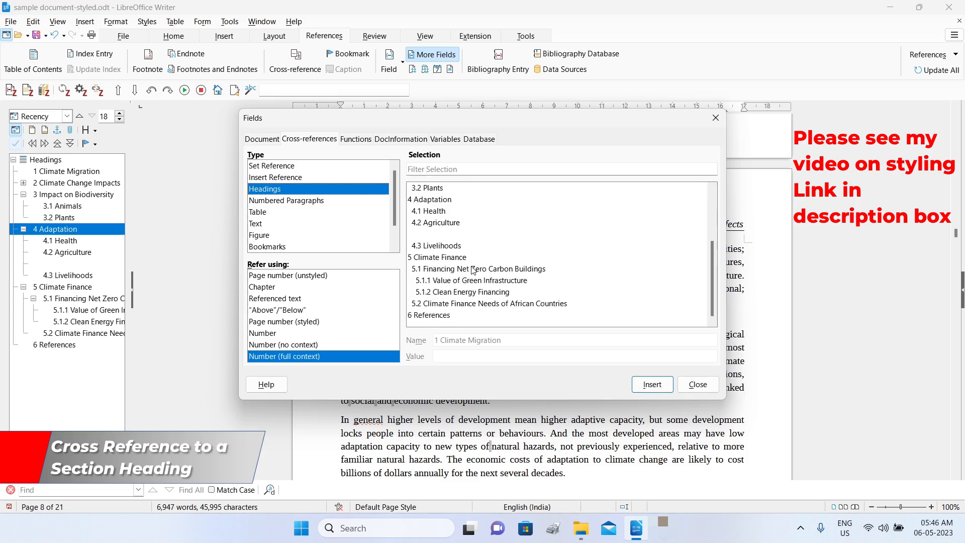
click(471, 282)
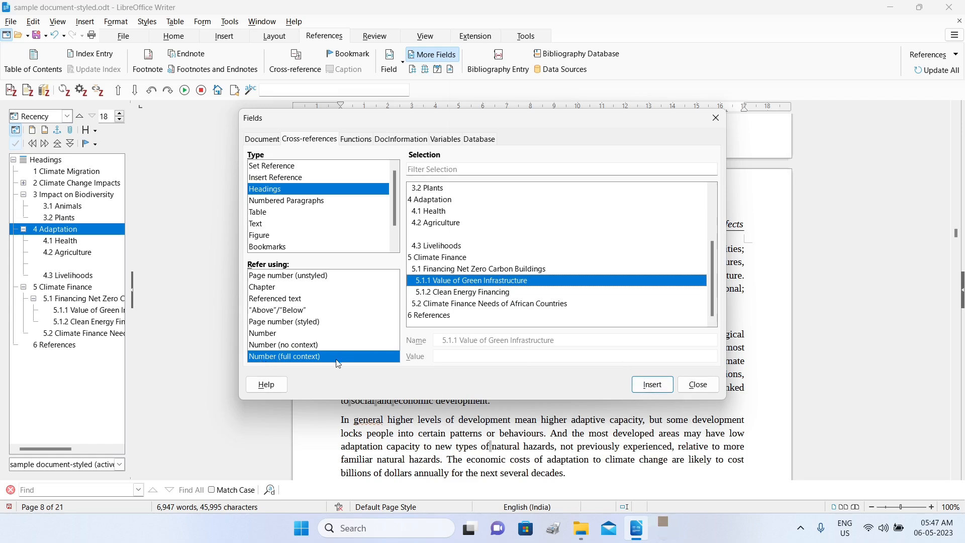
click(660, 392)
click(697, 387)
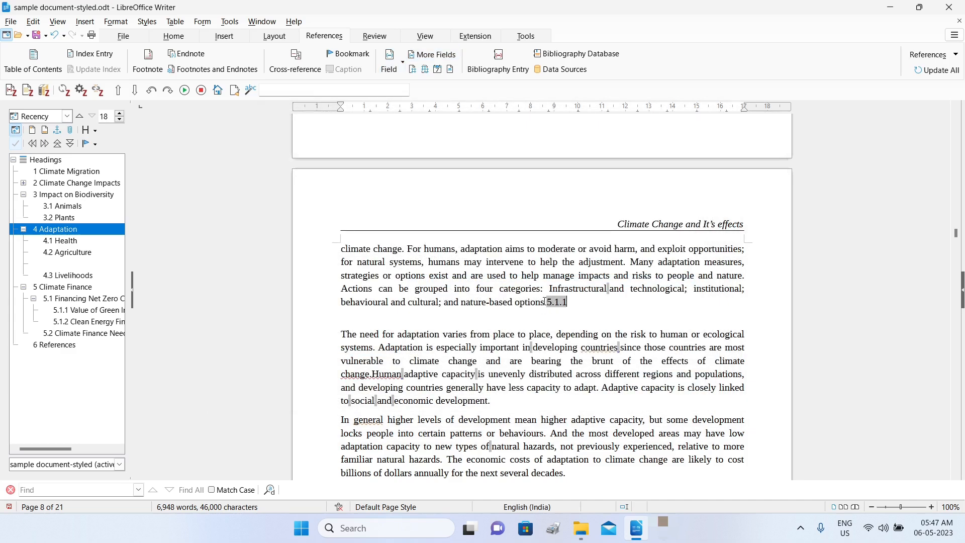
Complete the bracketed phrase around the new heading reference as "(see section 5.1.1 for a more expansive discussion)".
text(( see )
text(section)
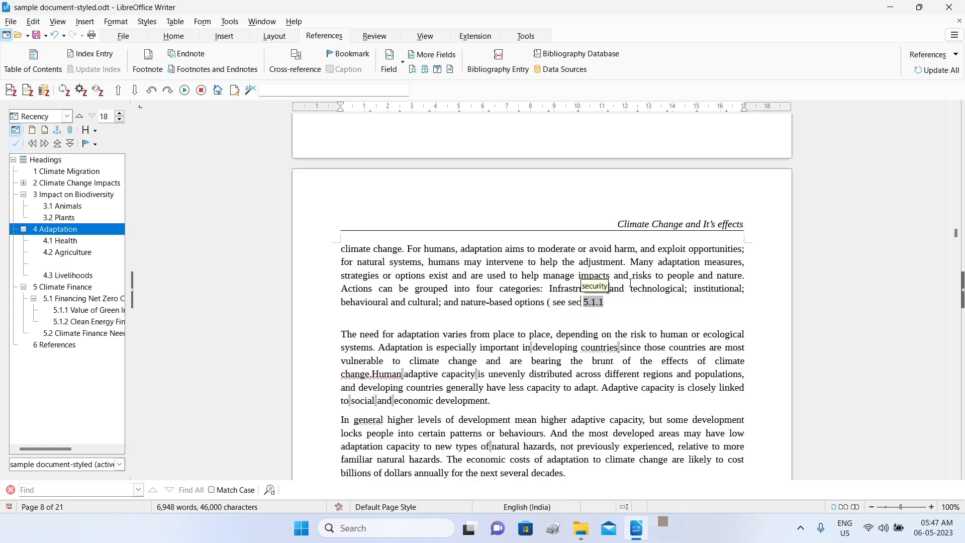
key(BackSpace)
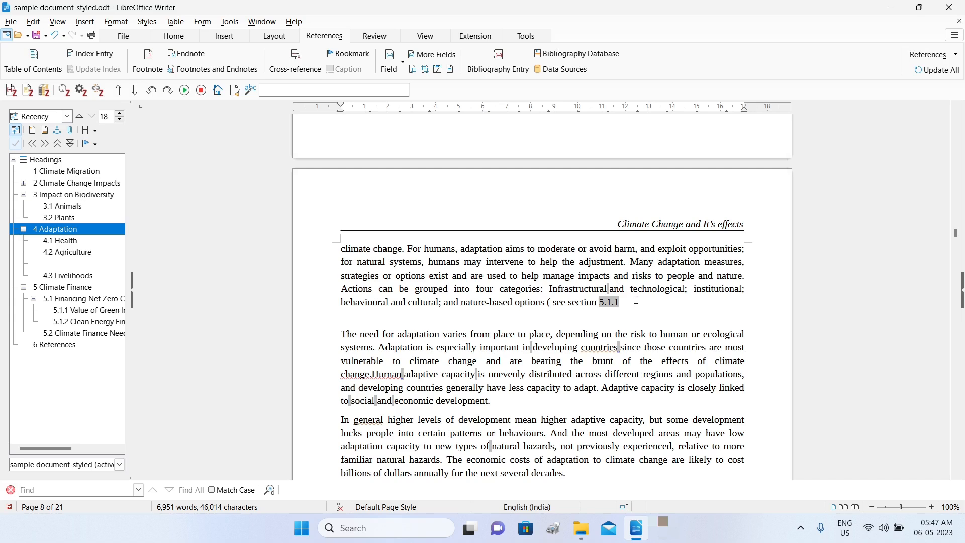
text(for a more exapansive discu)
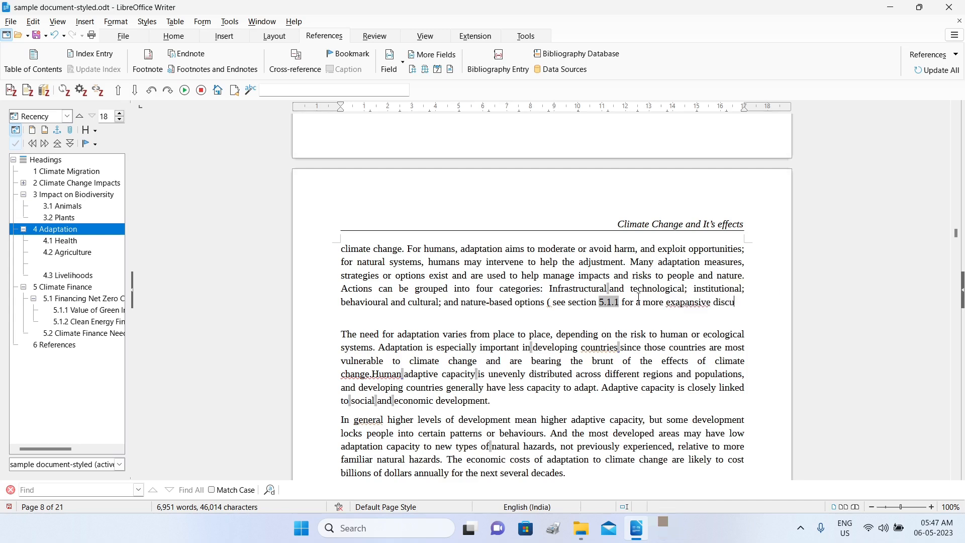
text(ssion))
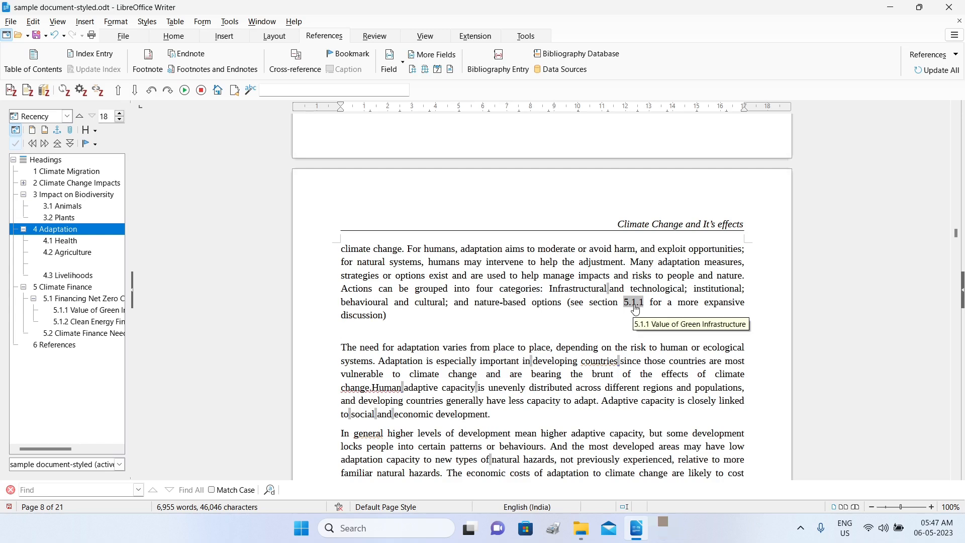
Follow the section 5.1.1 reference to its heading and return to the referring paragraph by Recency.
click(635, 309)
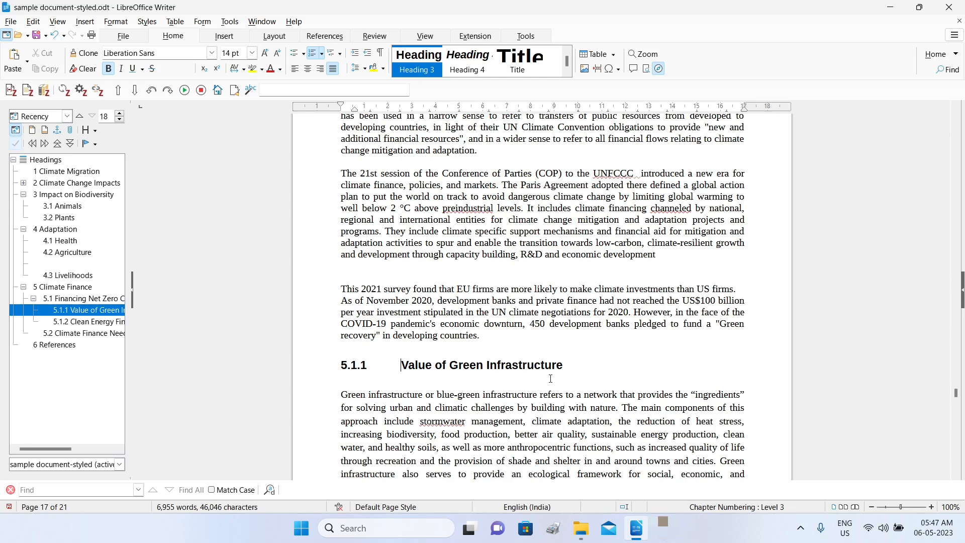
click(79, 120)
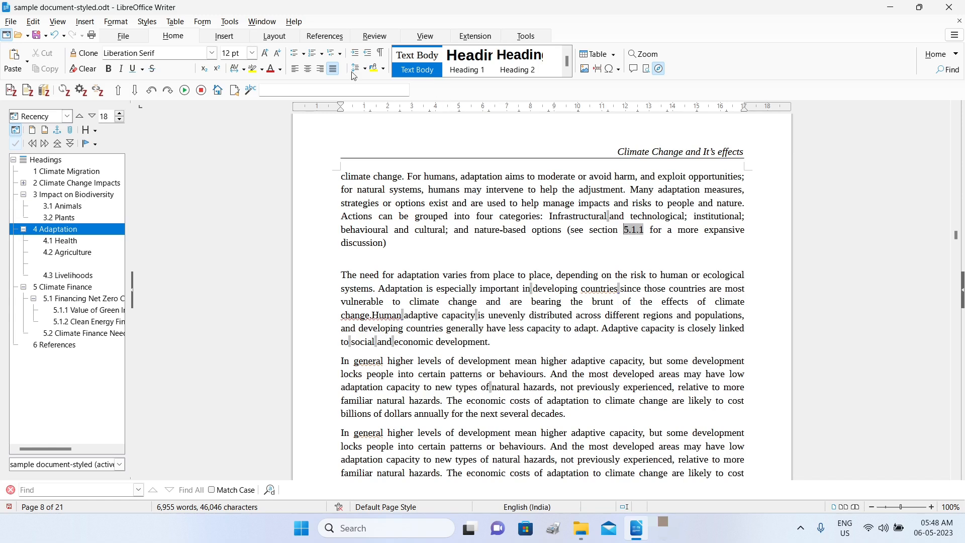
Review the available Figure, Table and Headings targets in the cross-reference settings and close the dialog.
click(326, 36)
click(305, 70)
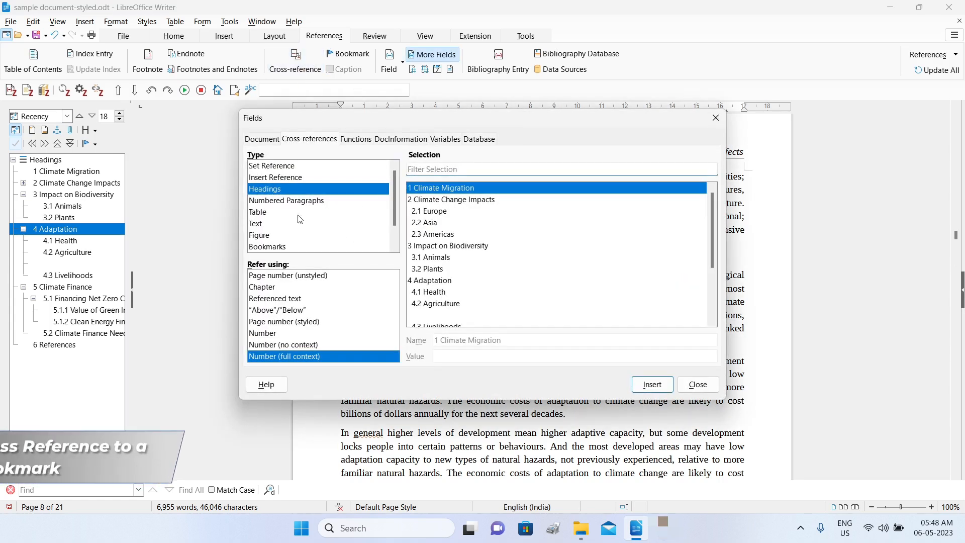
click(265, 236)
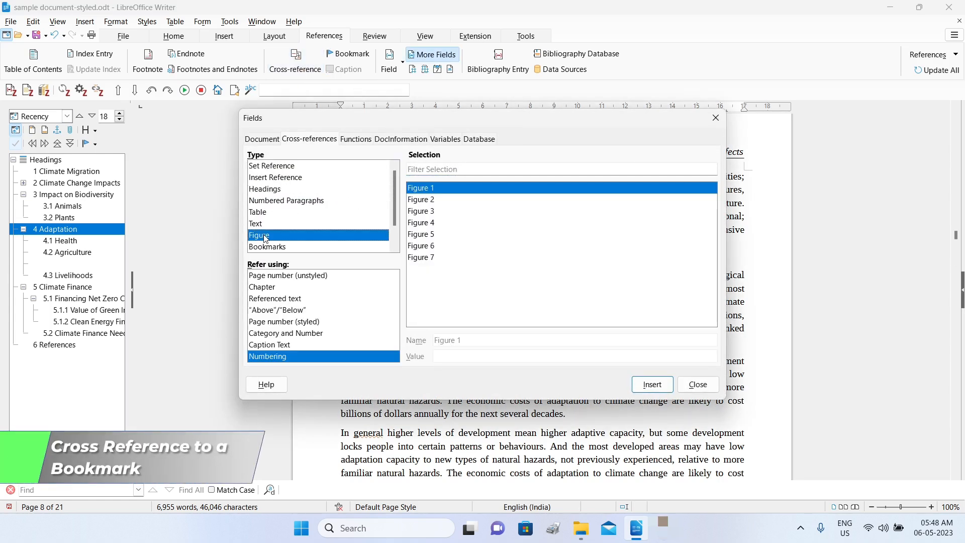
click(267, 216)
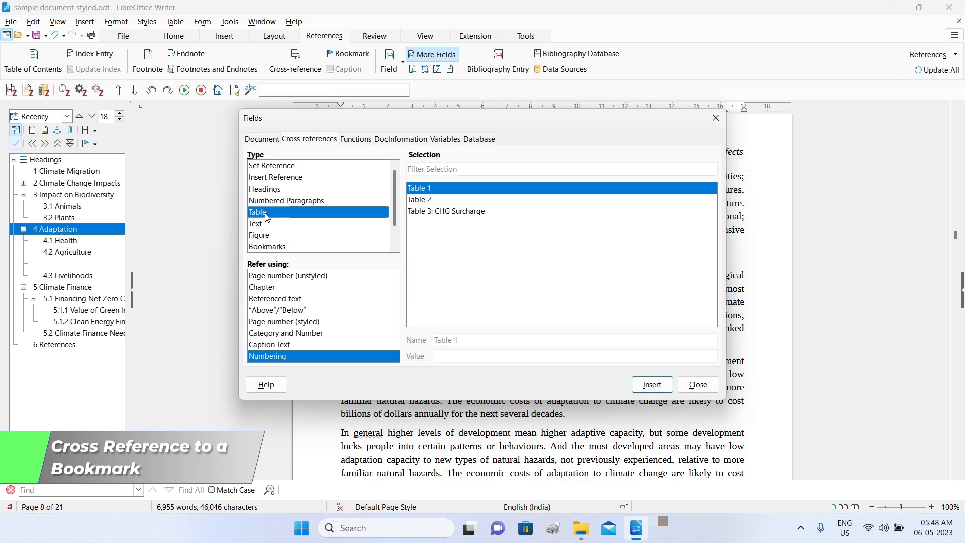
click(273, 189)
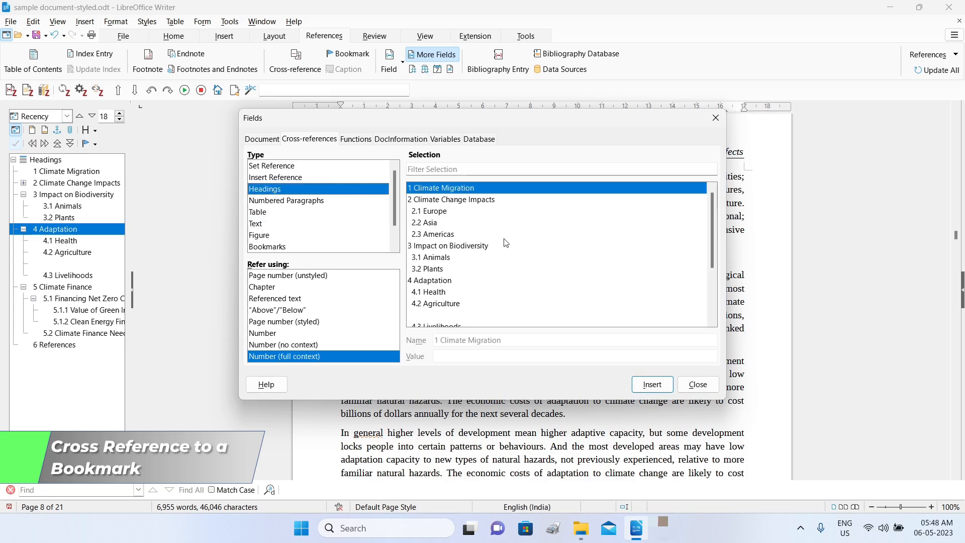
scroll(505, 243, down, 3)
scroll(503, 246, up, 3)
scroll(486, 260, down, 3)
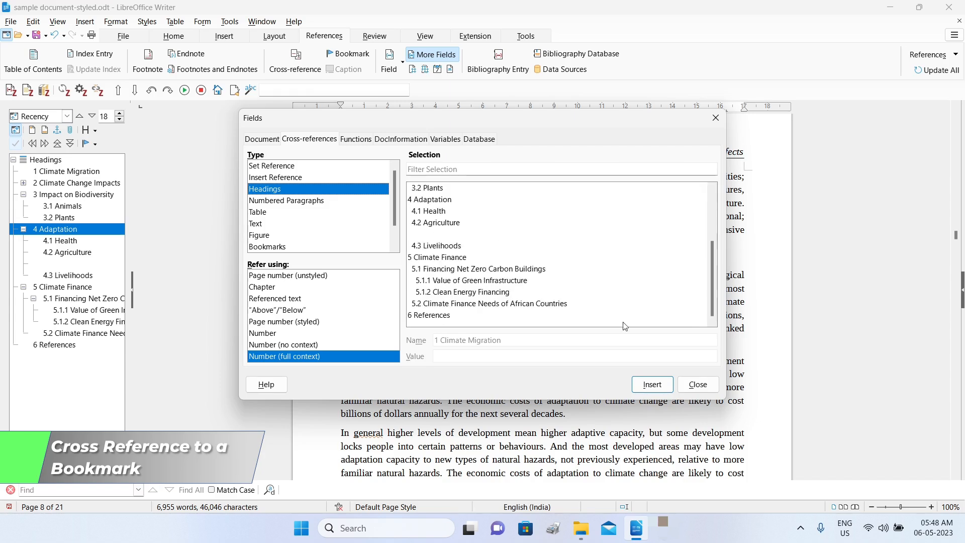
click(697, 384)
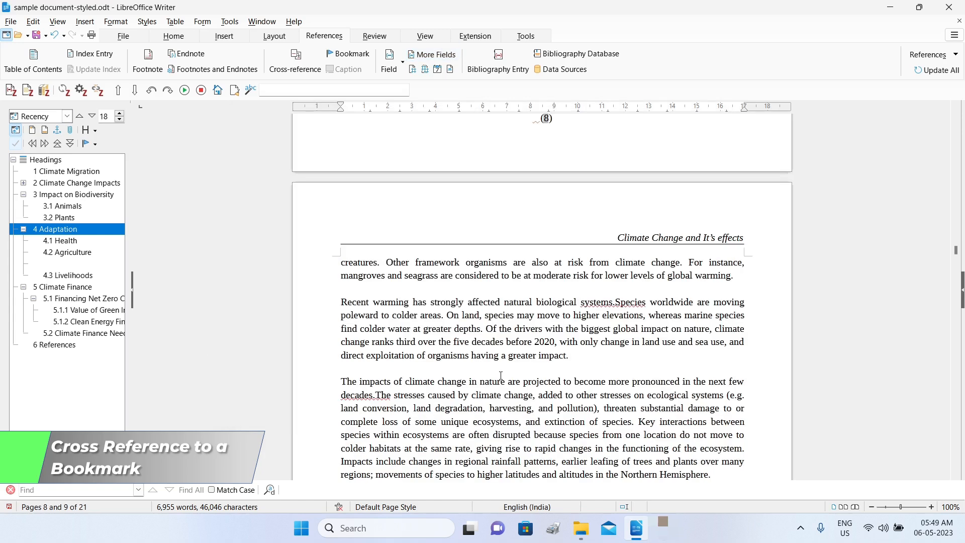
Check the Bookmarks cross-reference type for available targets and close the dialog.
click(295, 60)
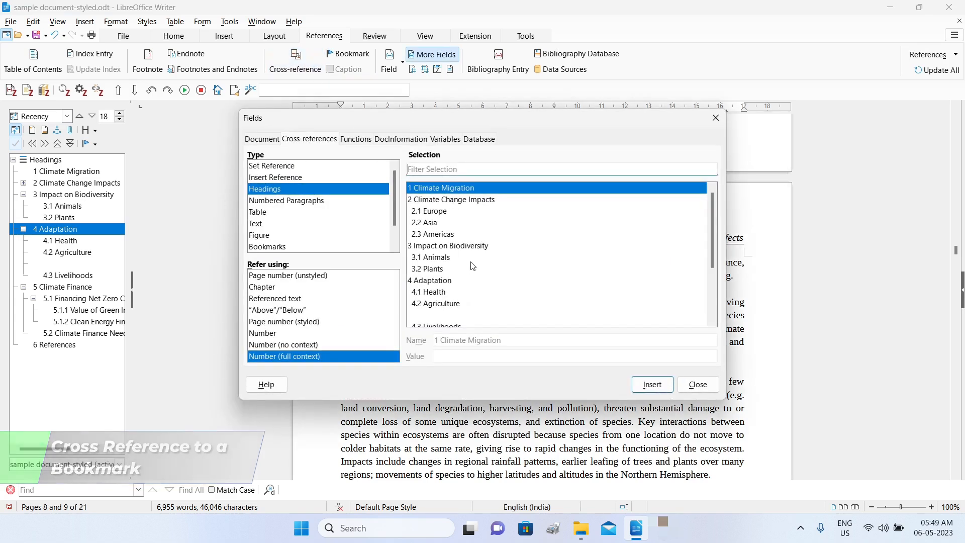
drag(396, 219, 395, 234)
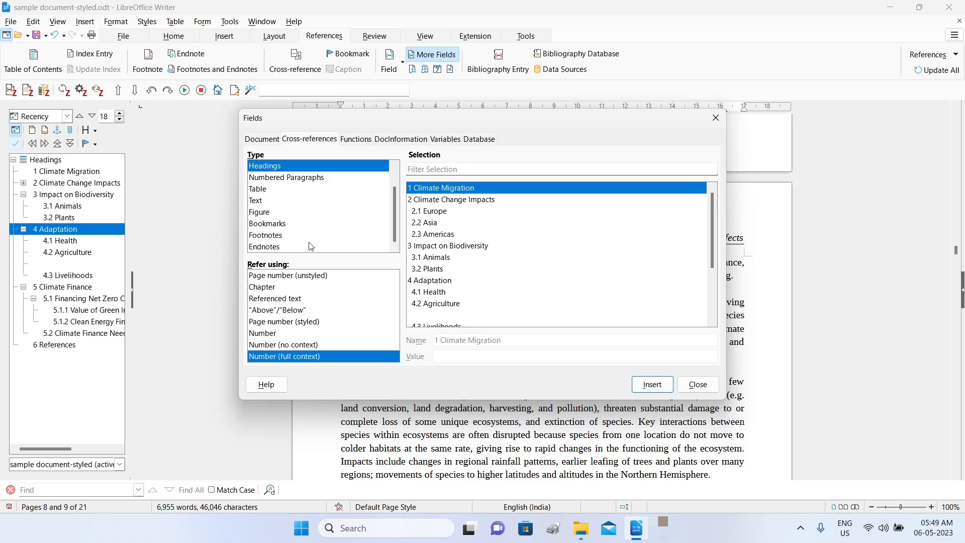
click(281, 226)
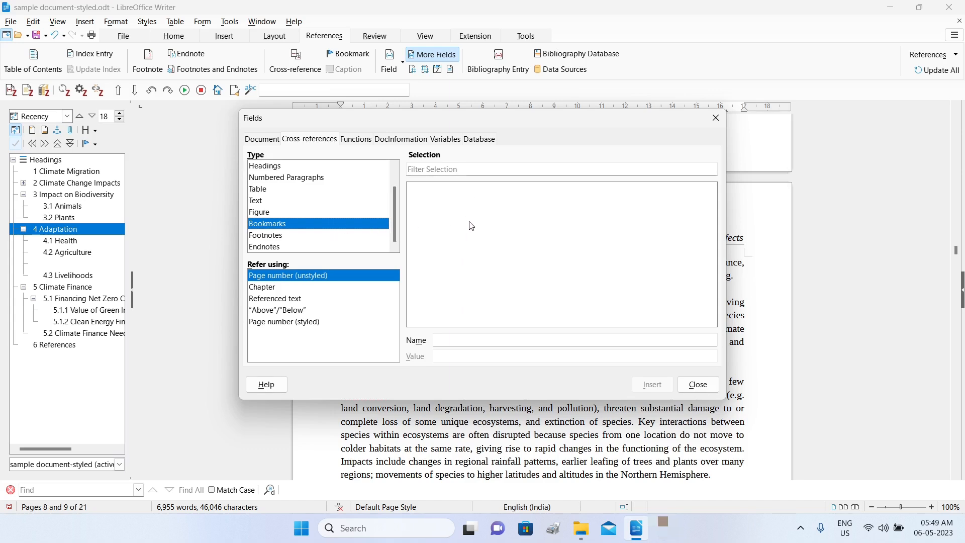
click(697, 385)
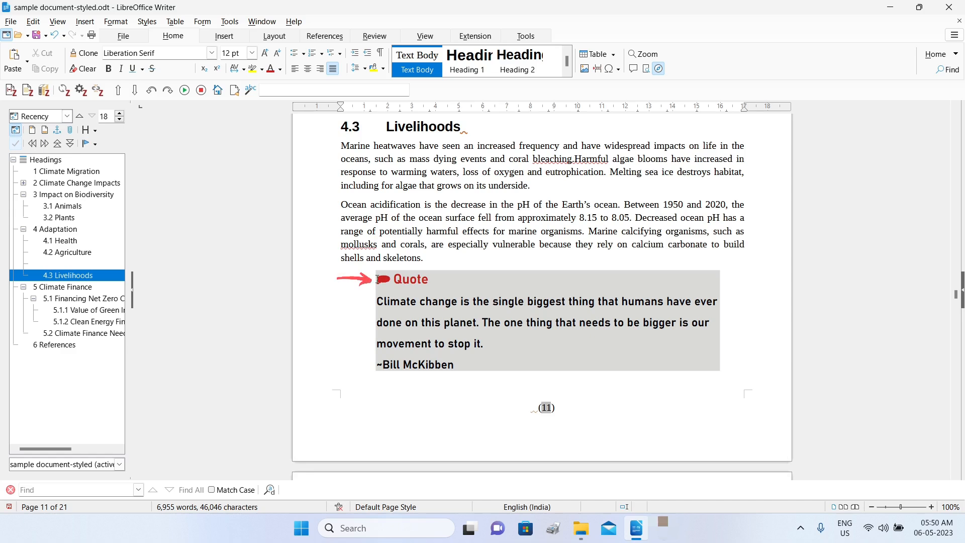
Insert a bookmark named "Quote1 Rees" at the start of the Quote block in section 4.3 Livelihoods.
click(377, 279)
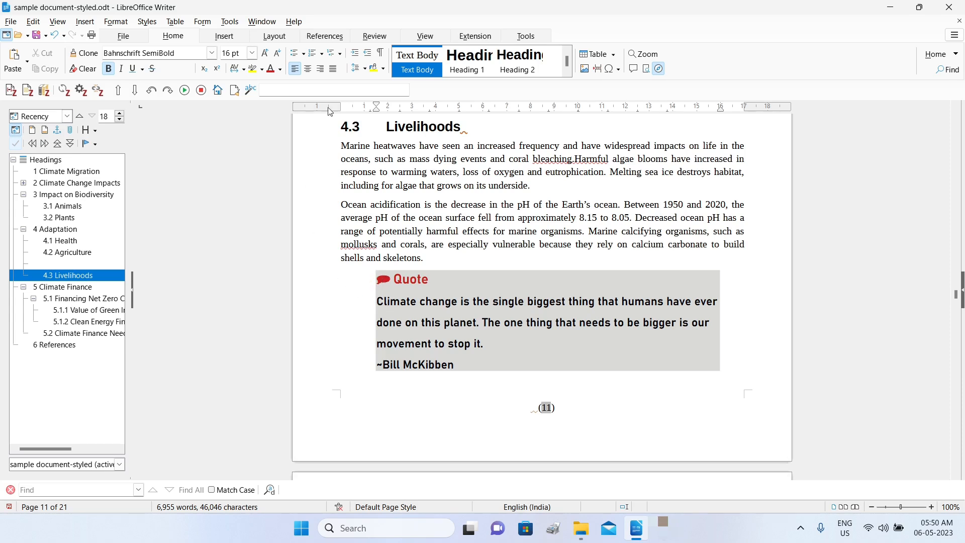
click(325, 37)
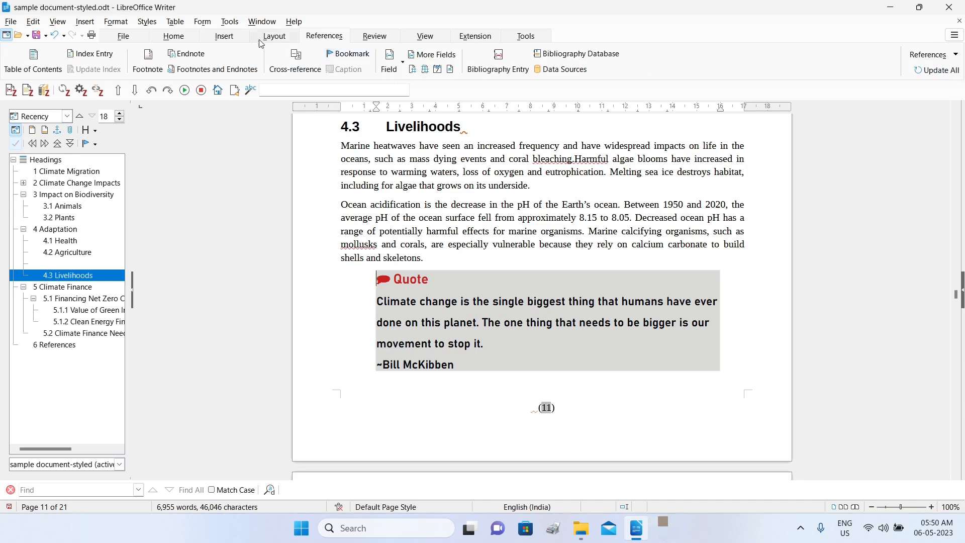
click(225, 37)
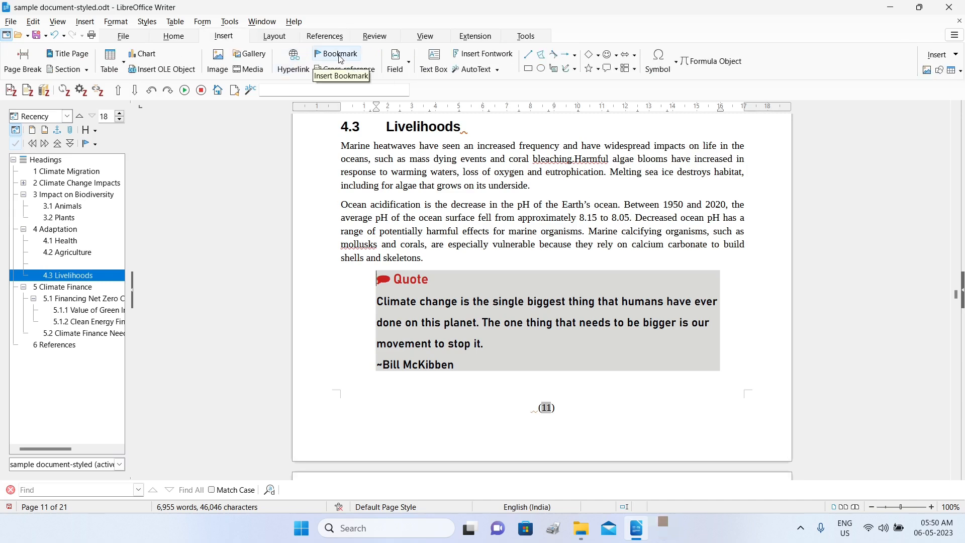
click(326, 38)
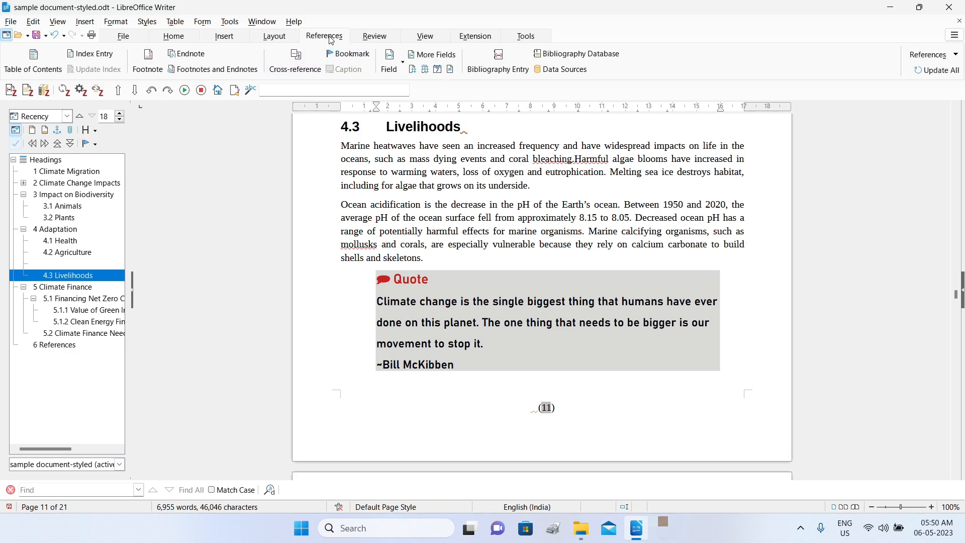
click(352, 54)
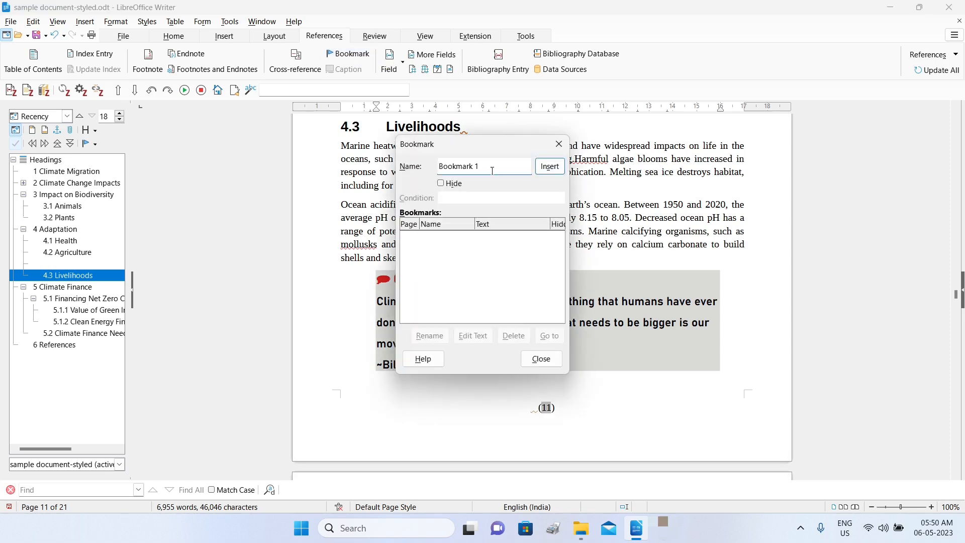
key(ctrl+a)
text(Quote1 Rees)
click(550, 166)
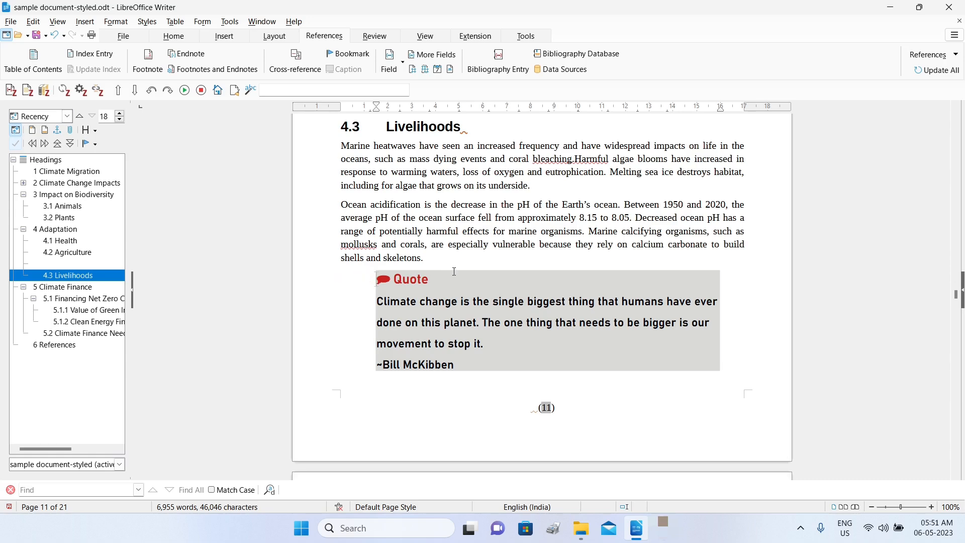
Add the text "( see" at the end of the section 4 Adaptation paragraph ending in "social and economic development".
scroll(452, 270, up, 15)
scroll(458, 270, up, 20)
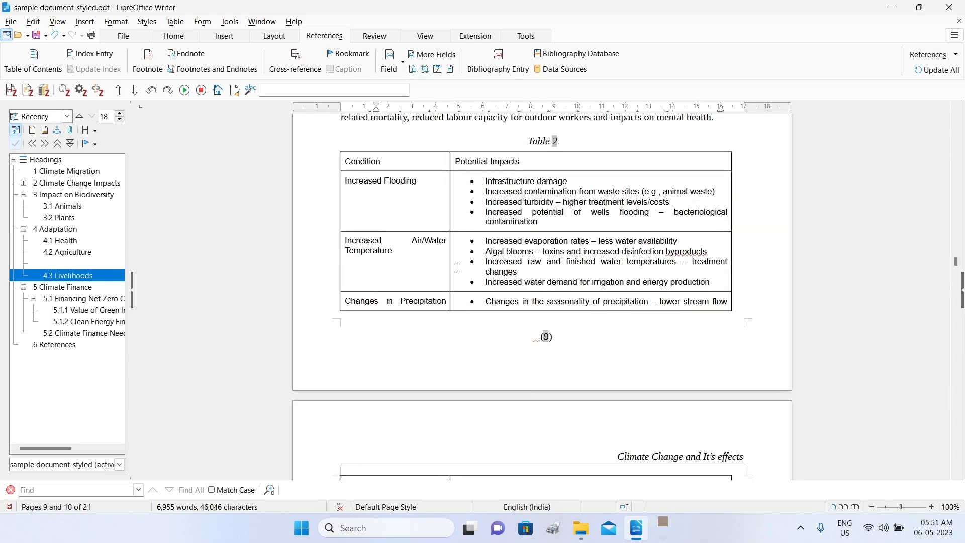
scroll(460, 265, up, 20)
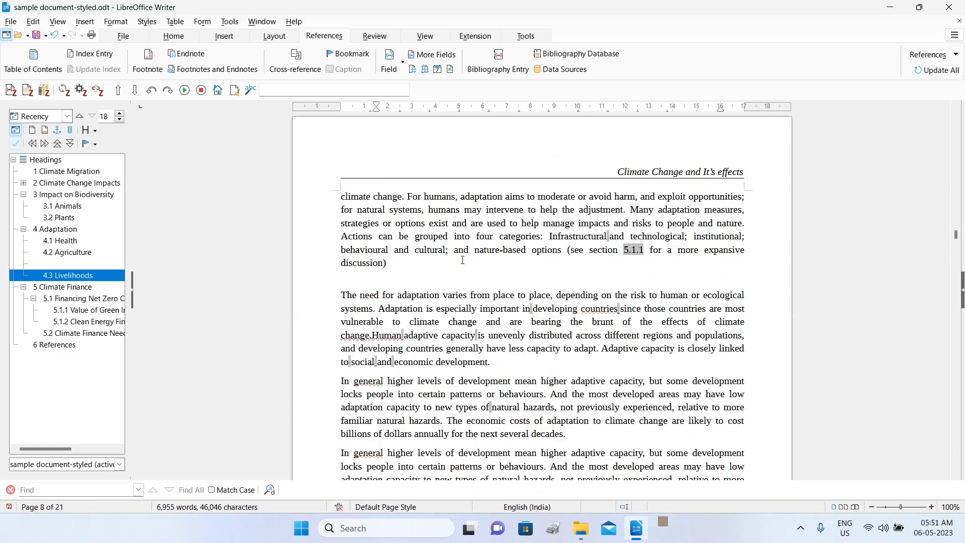
scroll(532, 200, down, 15)
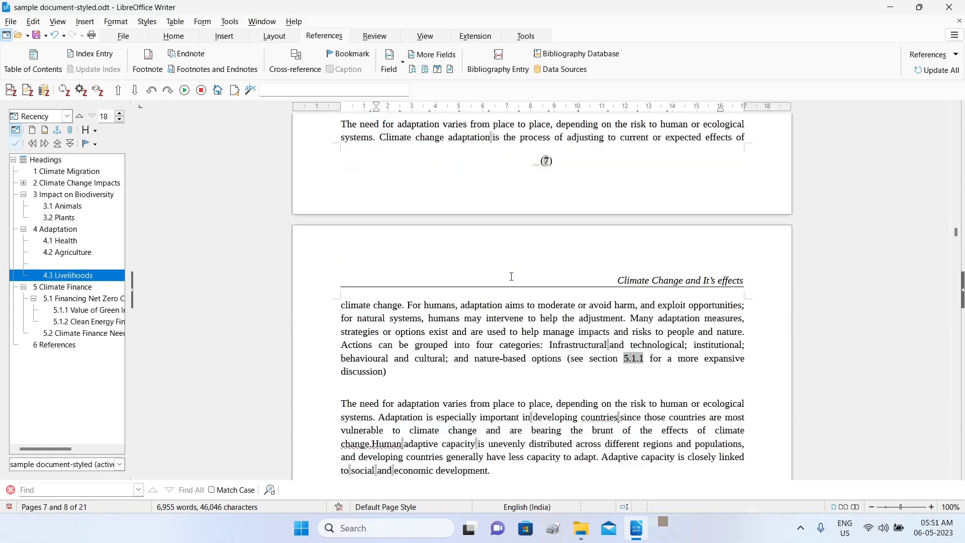
click(505, 262)
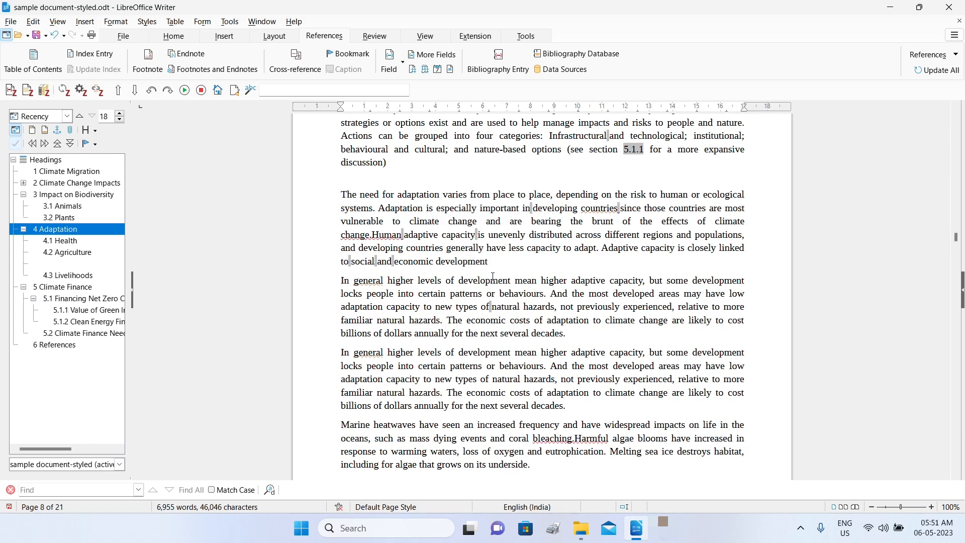
text(( see)
Insert a cross-reference to the bookmark "Quote1 Rees" using the "Above"/"Below" format and close the dialog.
click(300, 70)
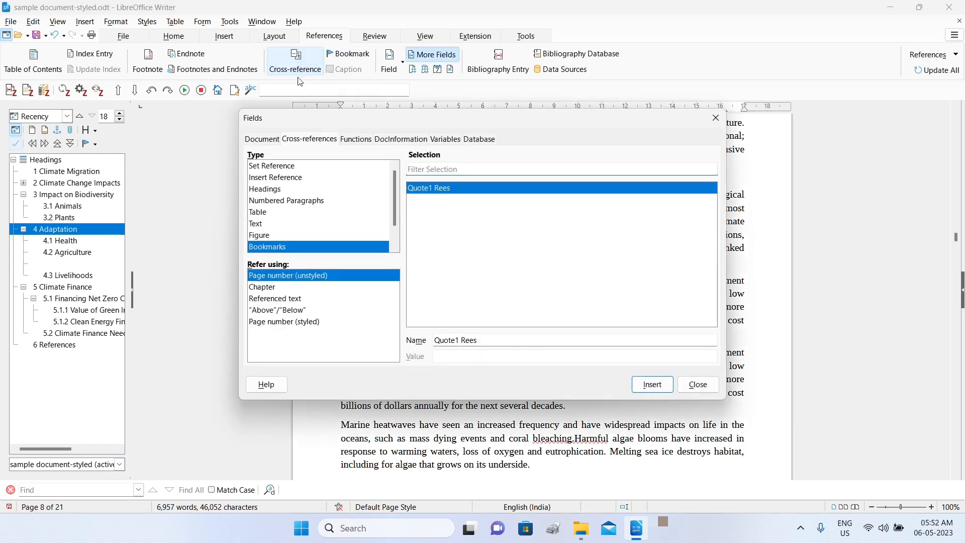
click(286, 248)
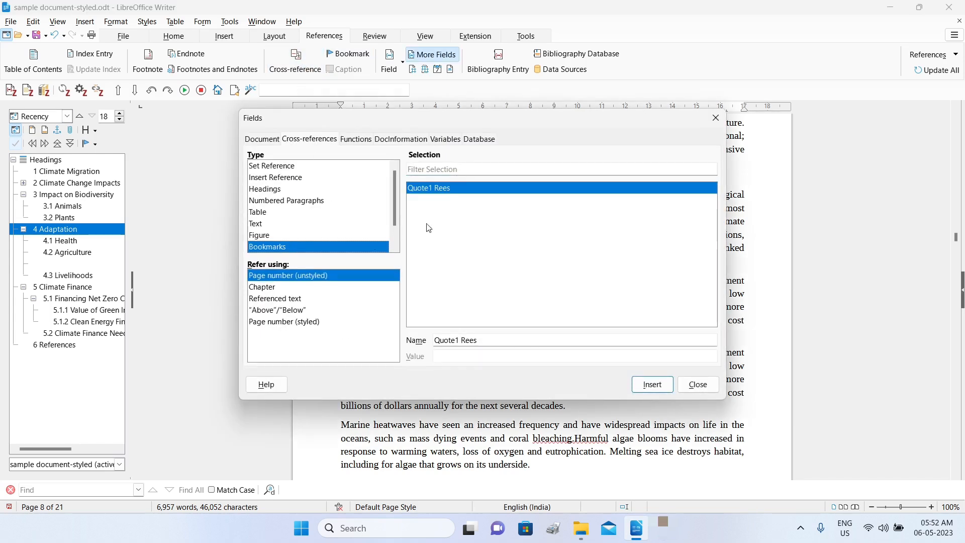
click(432, 191)
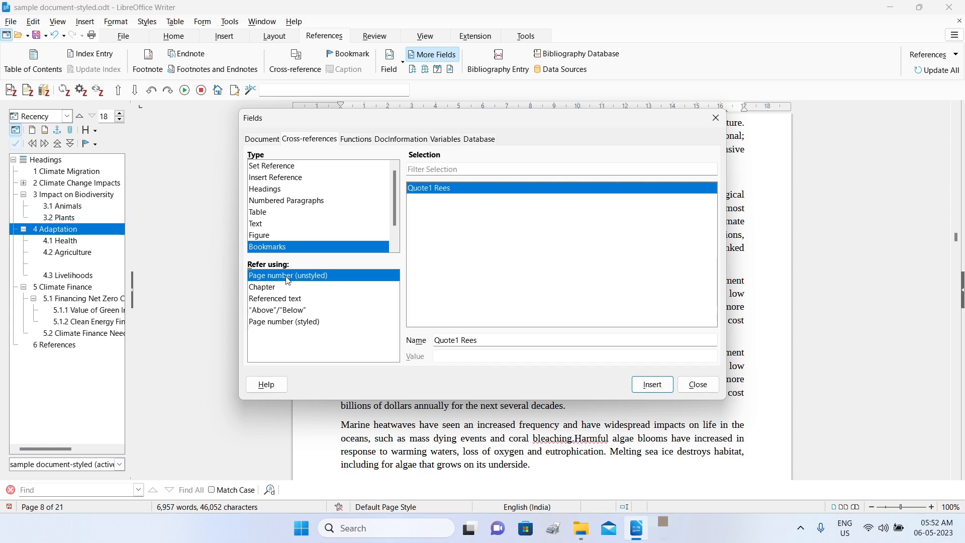
click(292, 316)
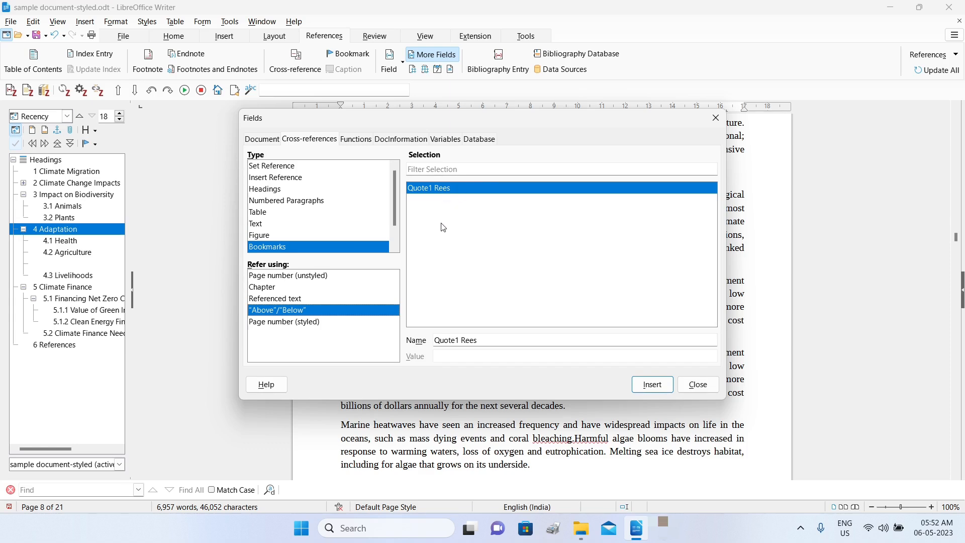
click(651, 391)
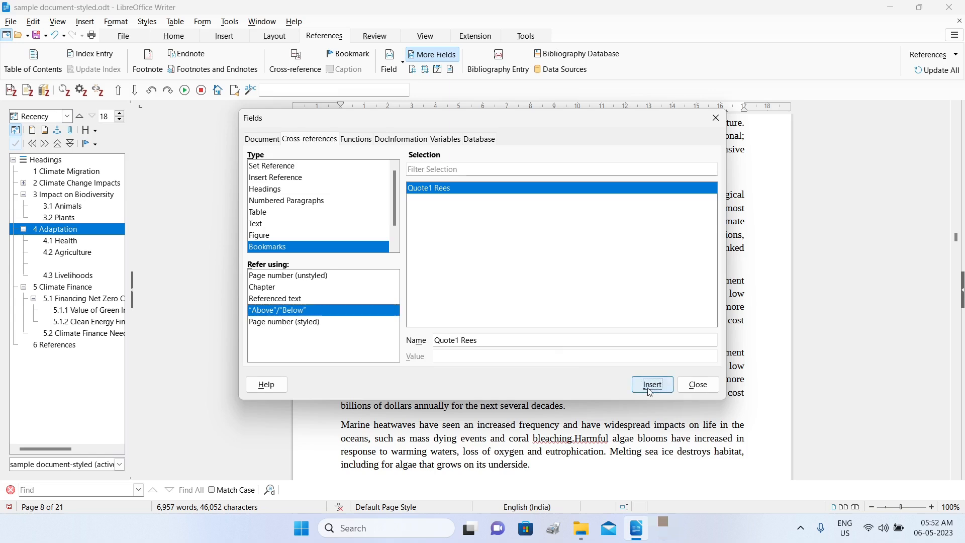
click(701, 391)
Complete the wording around the reference as "( see quote by Martin Rees below)" and follow the reference to the quote.
click(561, 269)
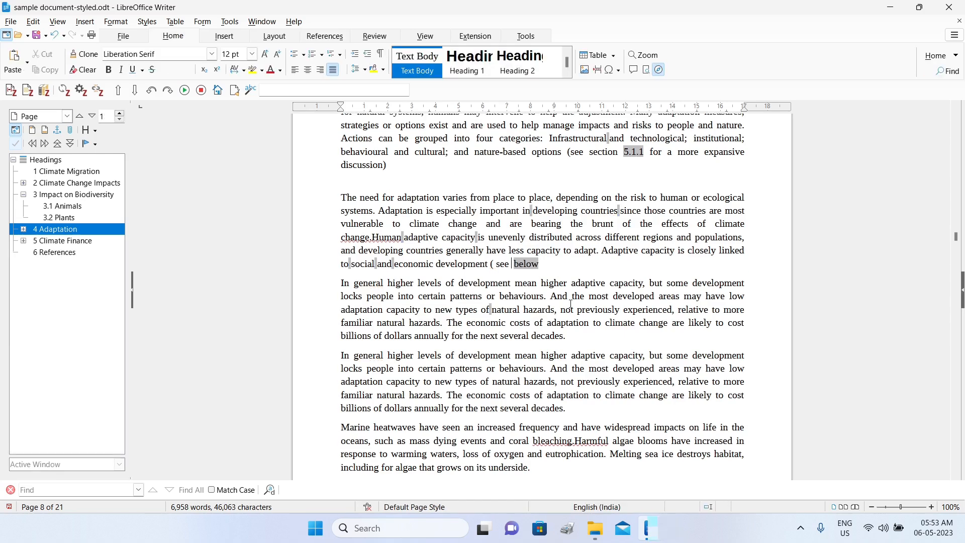
text(quote by Martin )
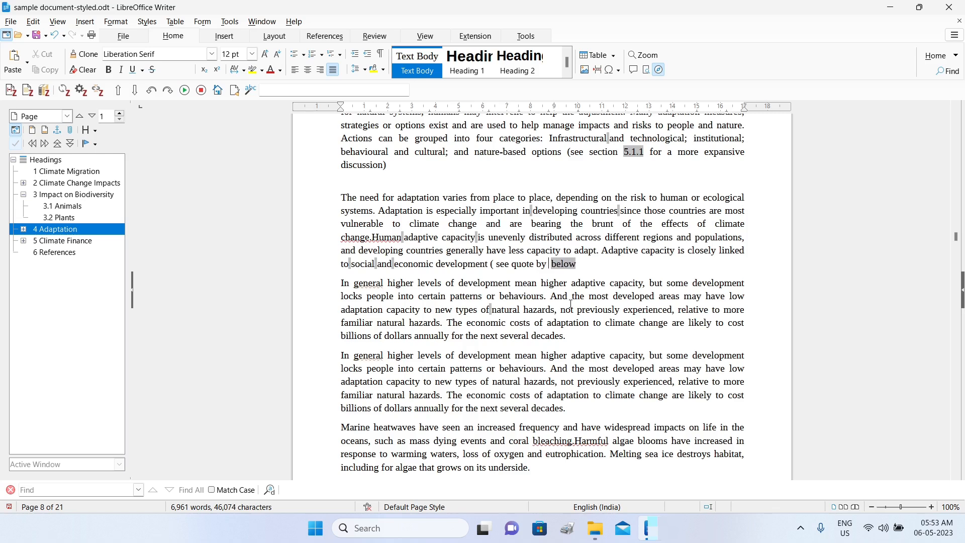
text(Rees below)
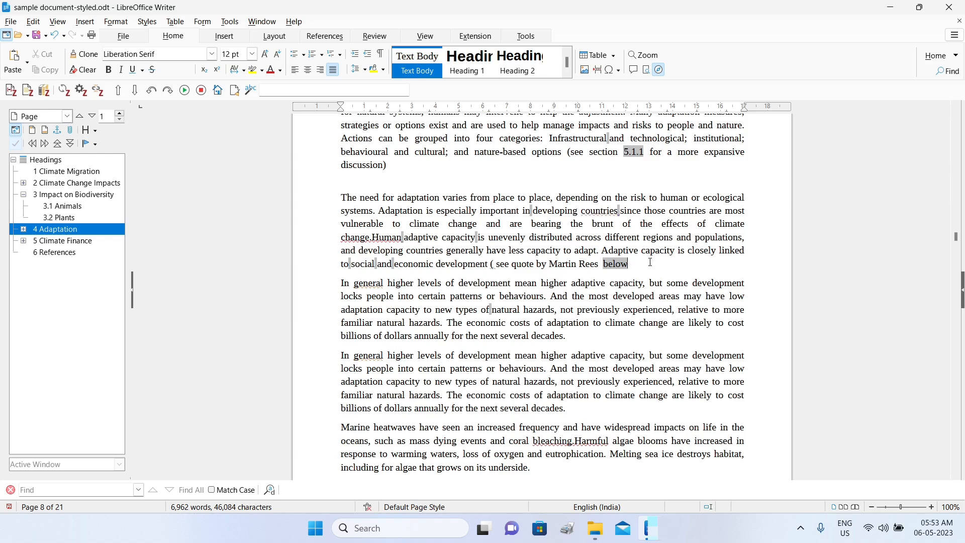
text())
ctrl+click(618, 265)
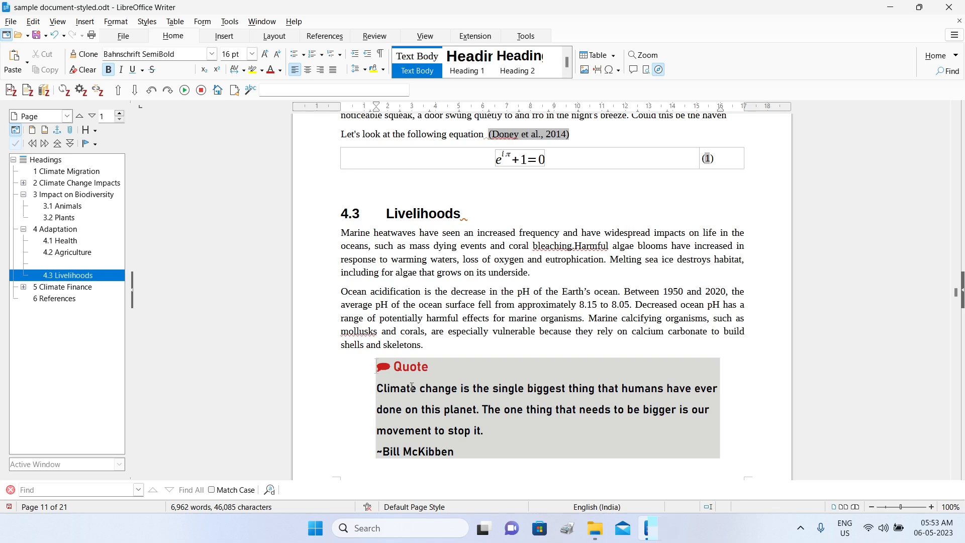
Review the Headings, Table, Figure, Footnotes and Endnotes cross-reference types for available targets and close the dialog.
click(323, 38)
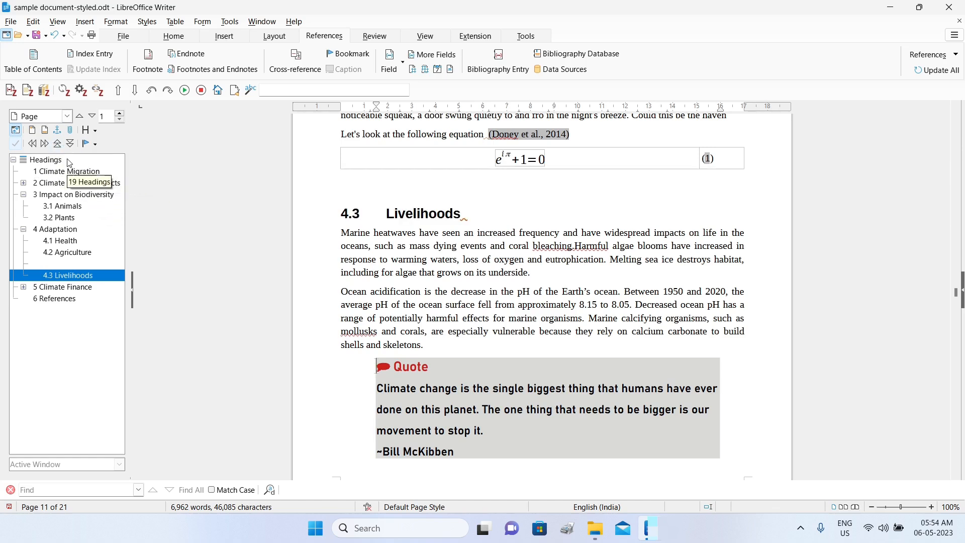
scroll(497, 315, down, 3)
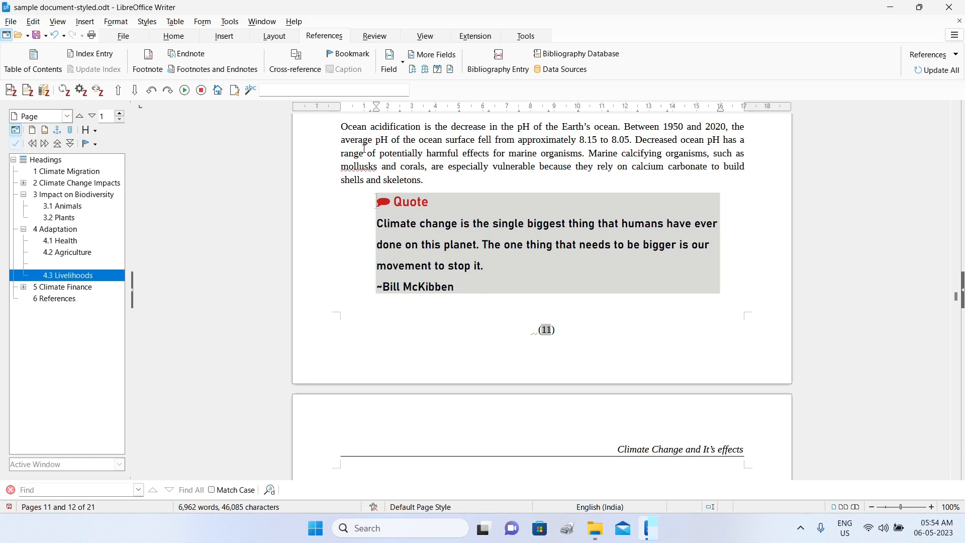
click(295, 67)
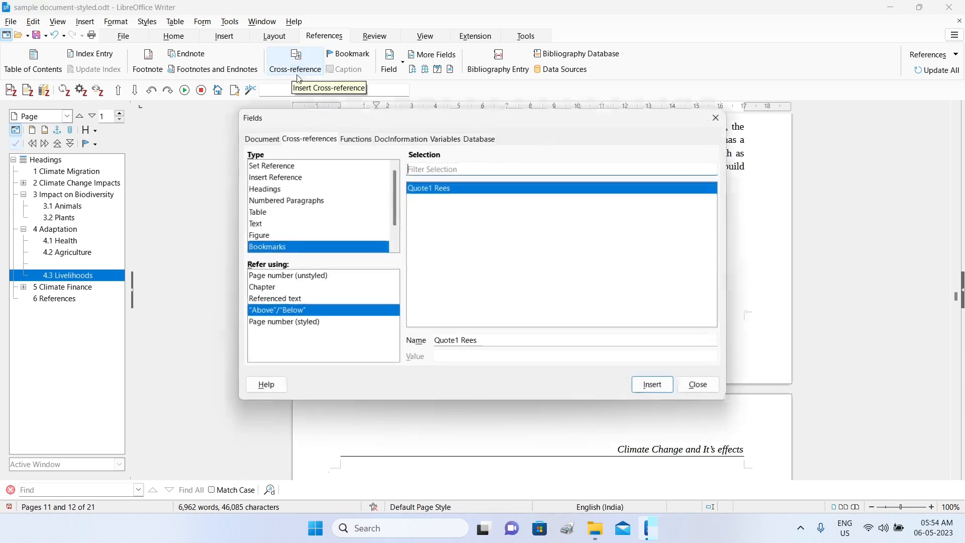
click(268, 191)
click(260, 214)
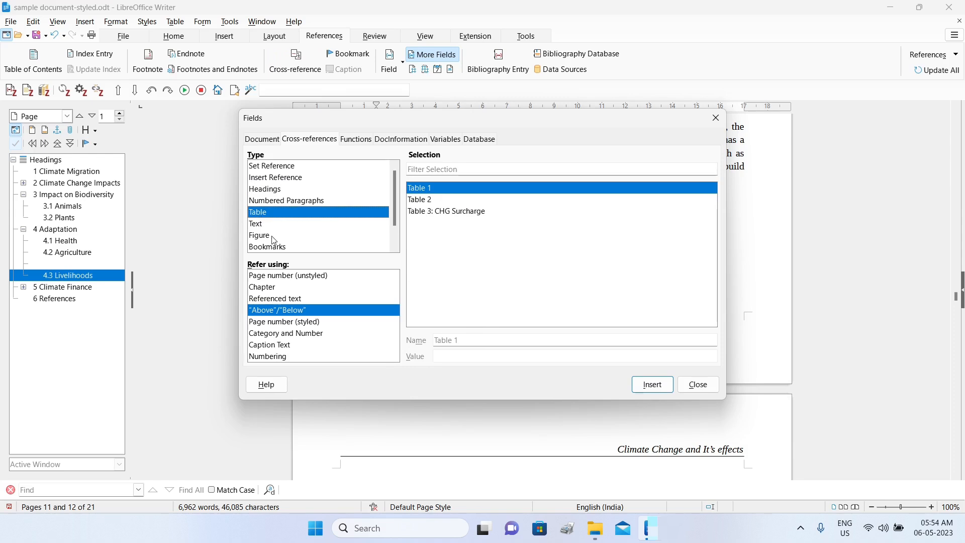
click(265, 238)
scroll(295, 226, down, 1)
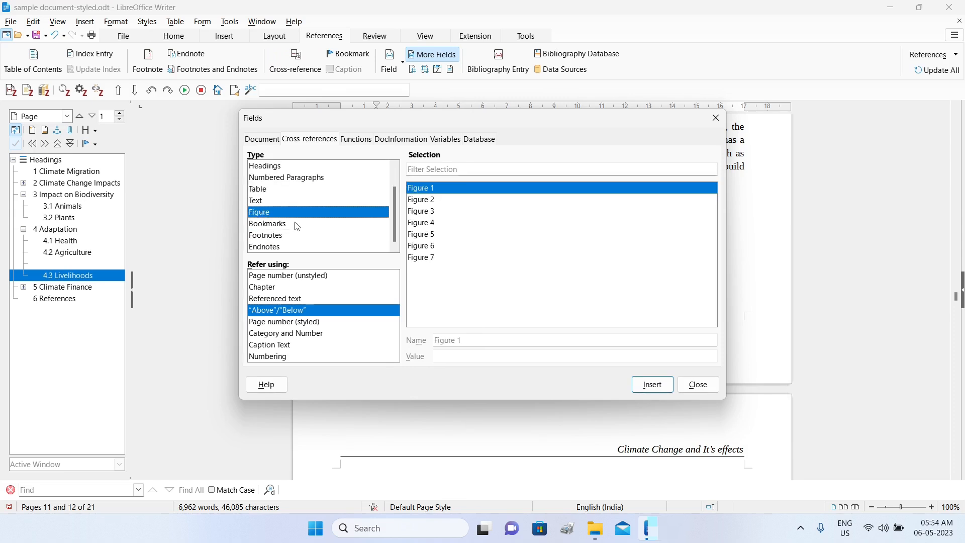
click(275, 239)
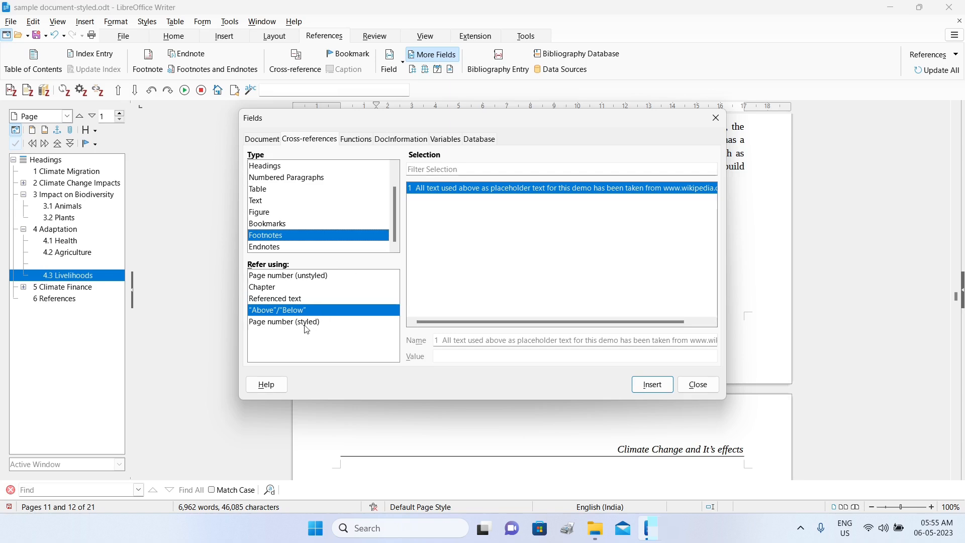
click(281, 246)
click(276, 235)
click(687, 384)
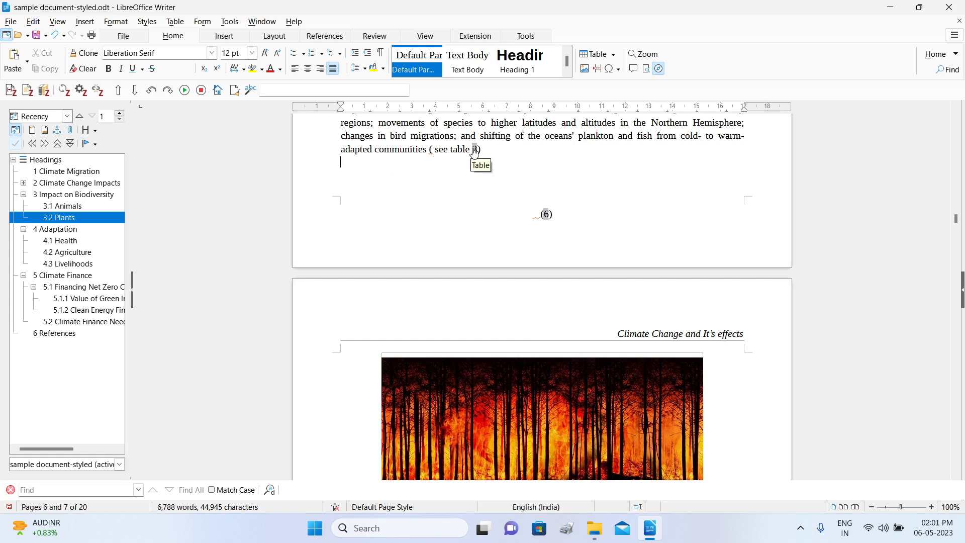
Edit the table reference at the end of the page 6 paragraph to point to "Table 2: Impacts of Climate Change" using Numbering.
right_click(474, 151)
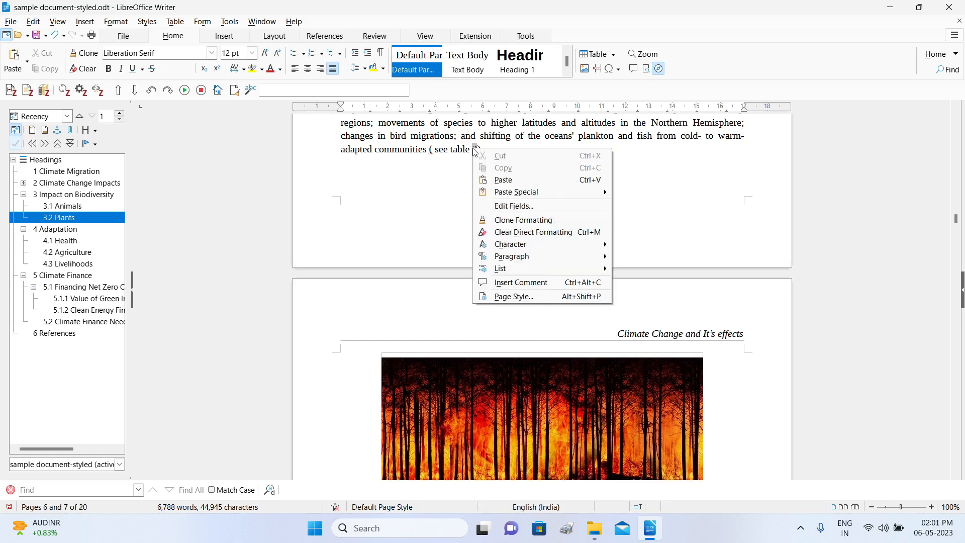
click(547, 207)
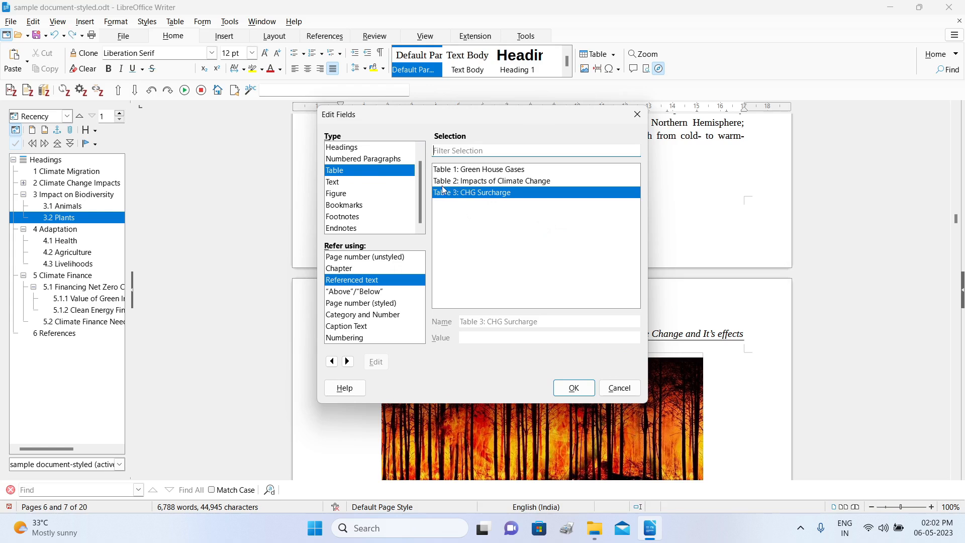
click(477, 182)
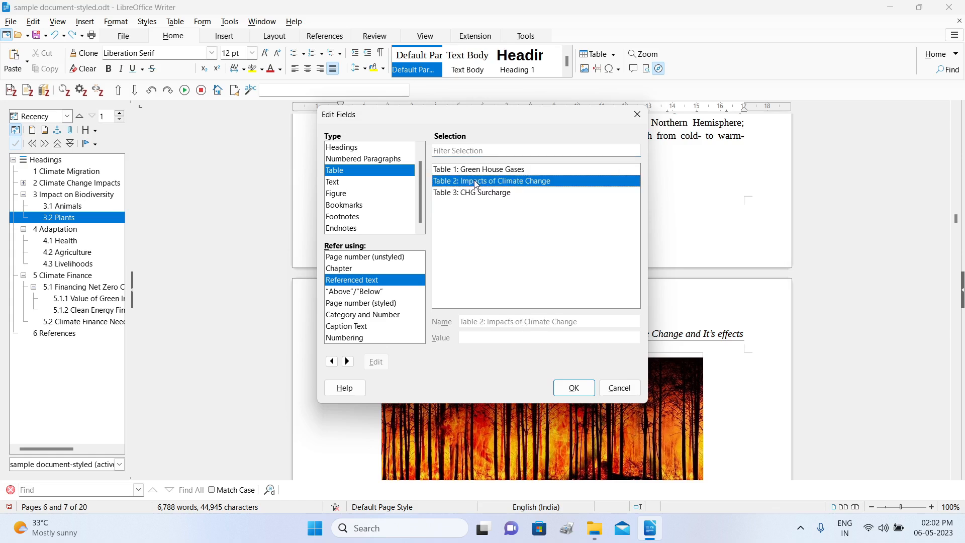
click(358, 340)
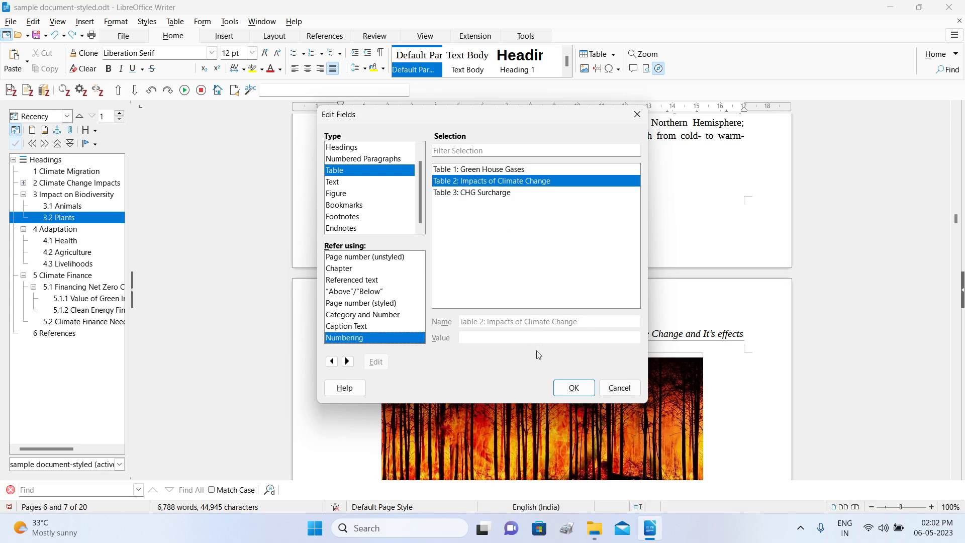
click(569, 392)
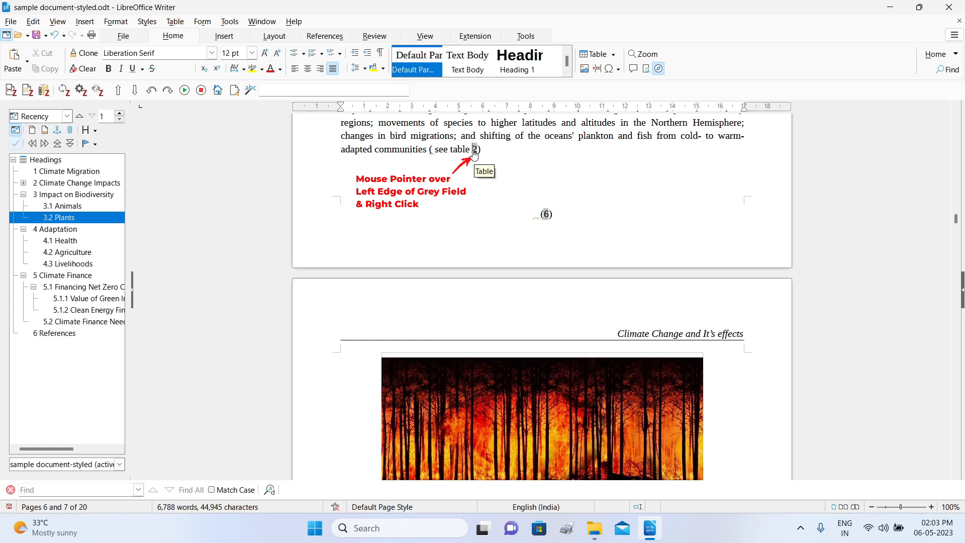
Edit the same table reference to point to "Table 3: CHG Surcharge" using the Referenced text format.
right_click(474, 152)
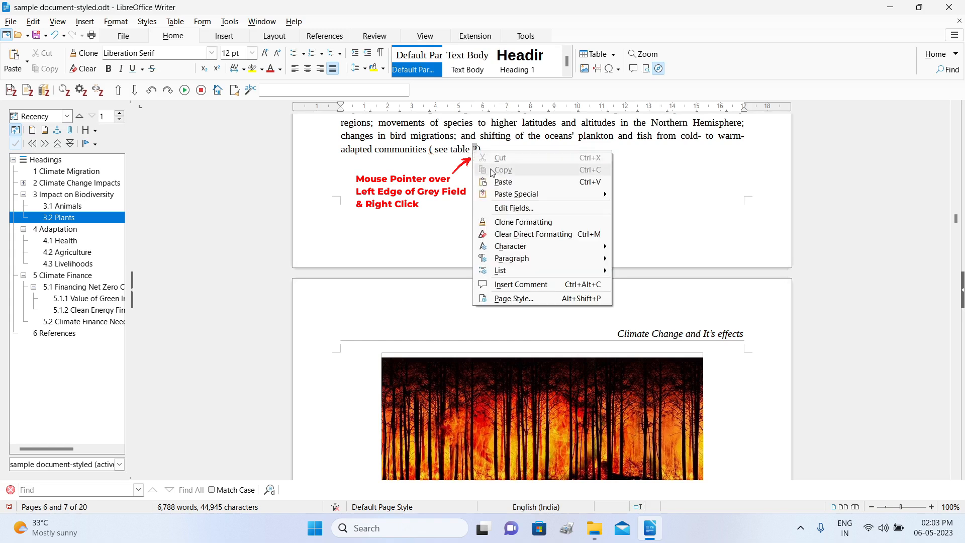
click(514, 210)
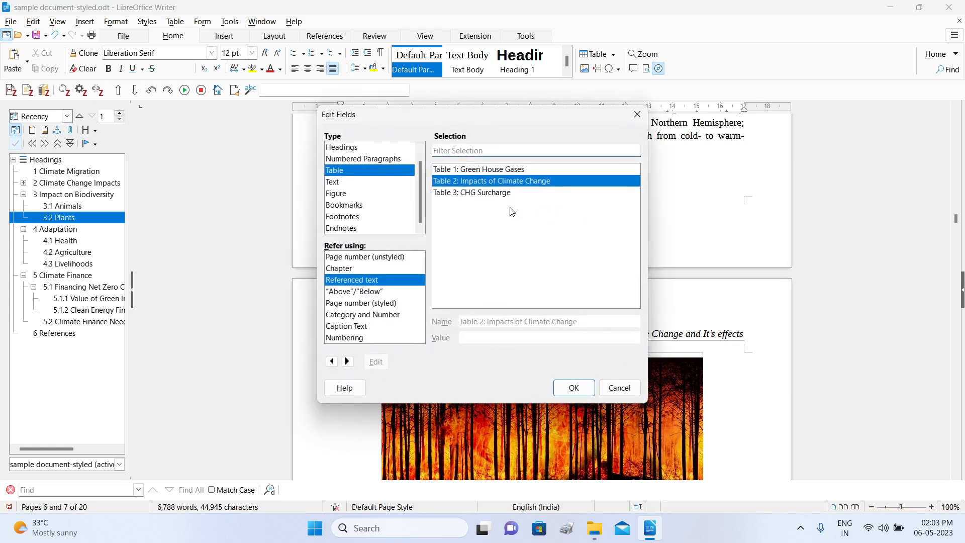
click(460, 194)
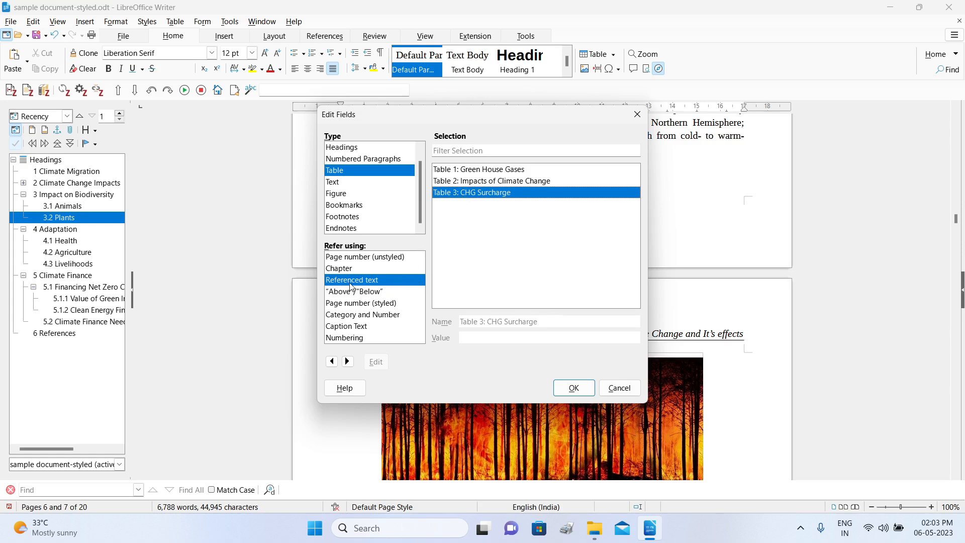
click(342, 340)
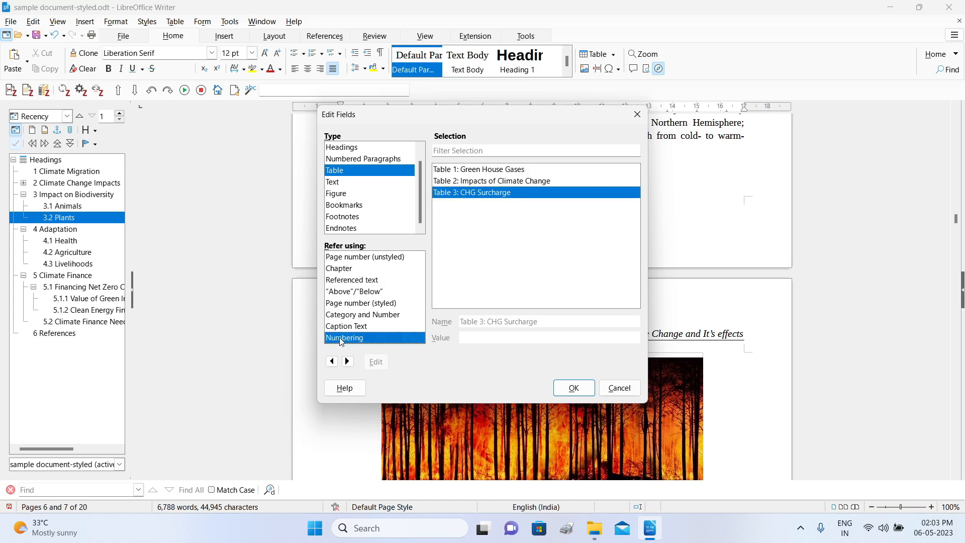
click(354, 284)
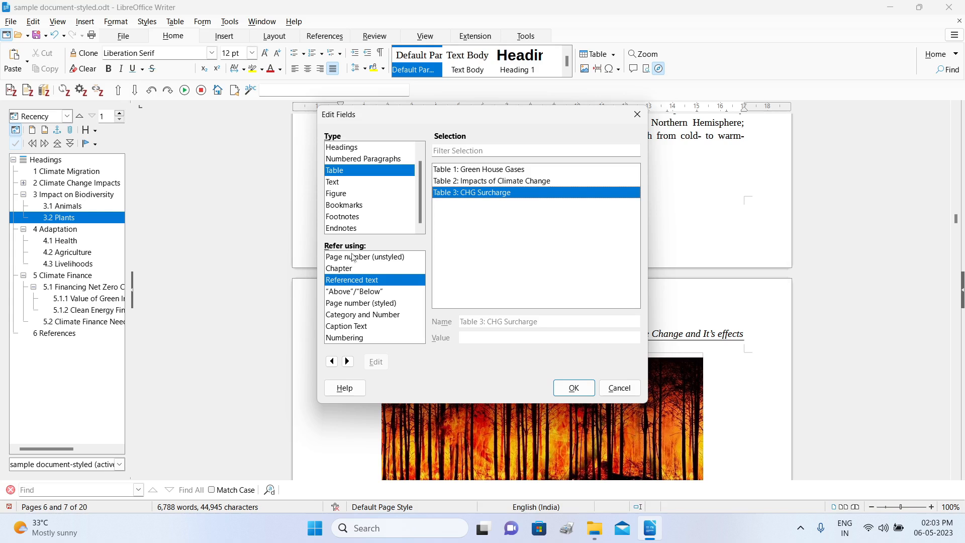
click(357, 340)
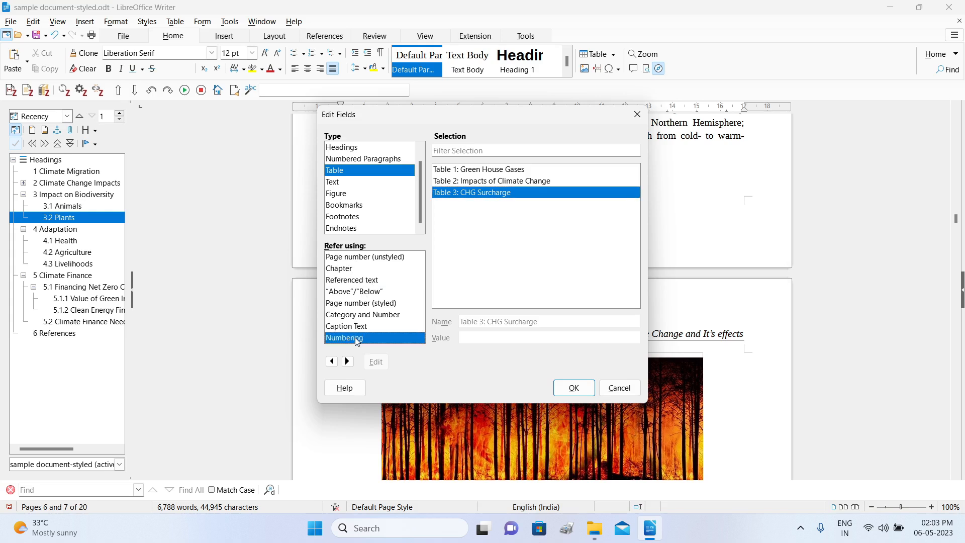
click(345, 284)
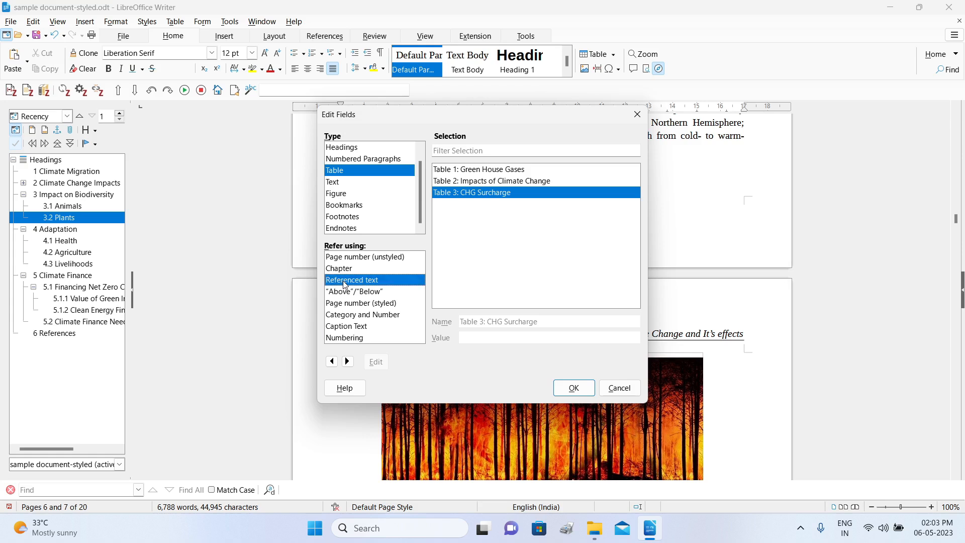
click(572, 388)
Delete the redundant word "table" in front of the "Table 3: CHG Surcharge" reference.
click(523, 177)
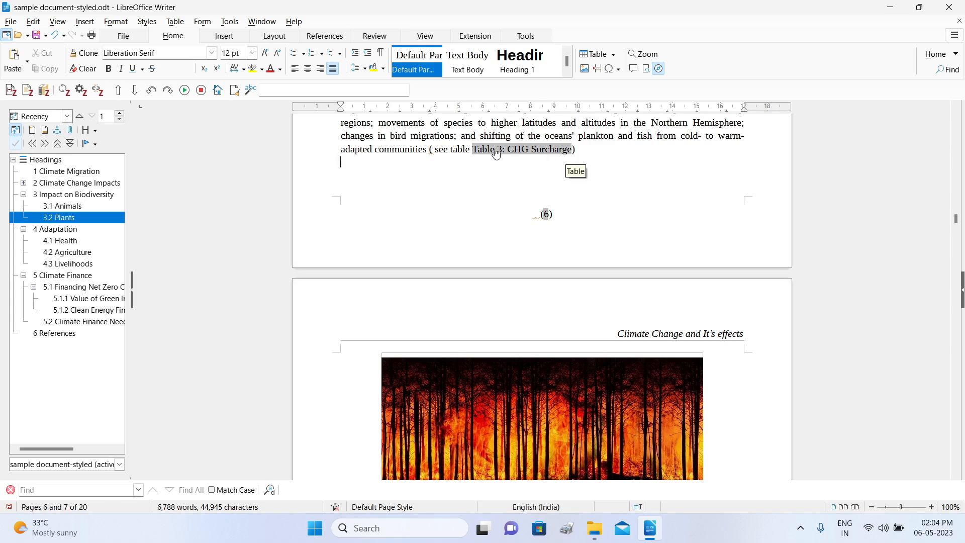
drag(471, 150, 454, 150)
key(Delete)
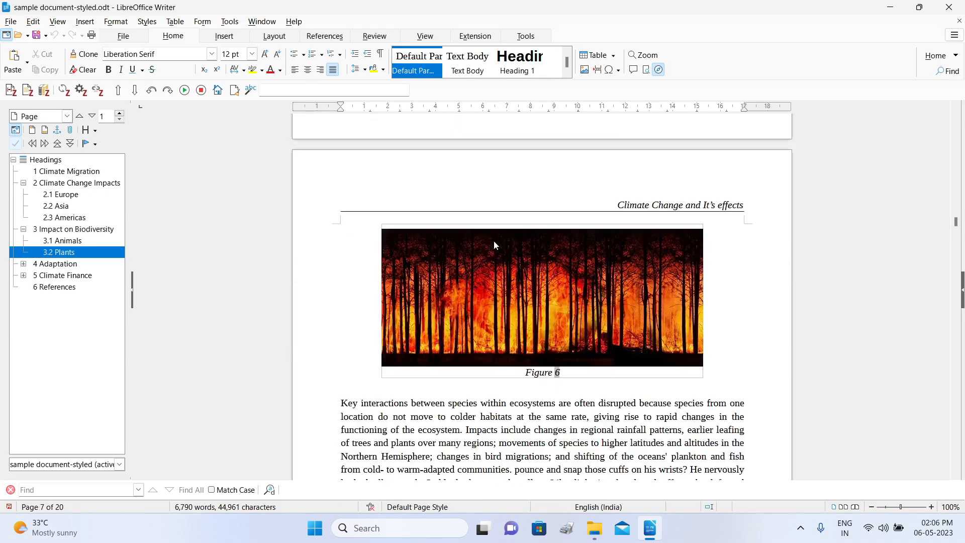
Edit the equation cross-reference at the end of the paragraph before the Adaptation heading to point to Text entry (1).
scroll(493, 241, down, 8)
scroll(497, 246, down, 3)
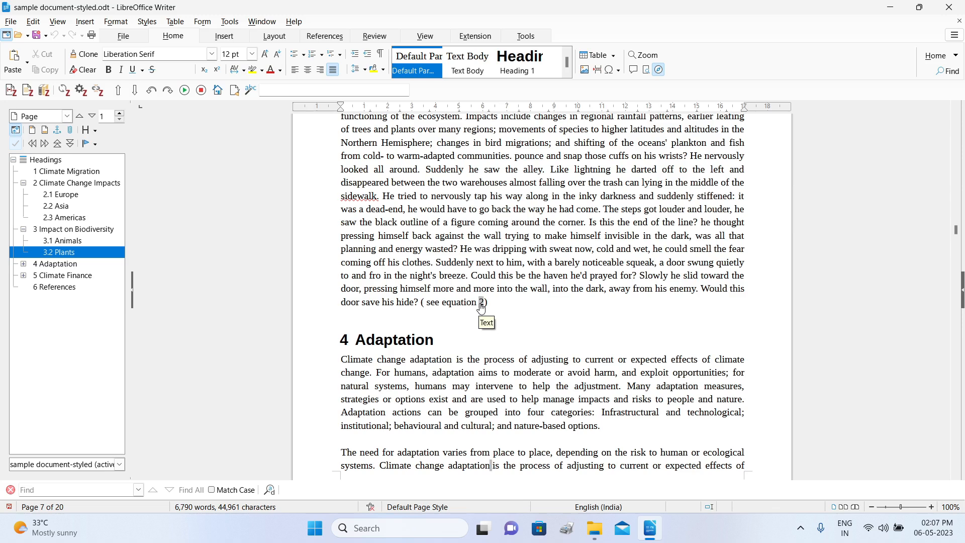
right_click(481, 308)
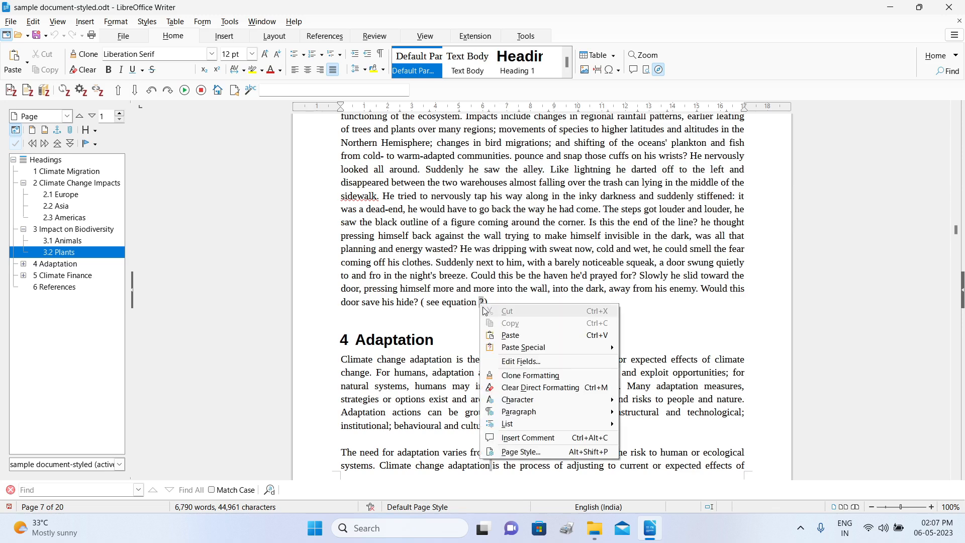
click(511, 362)
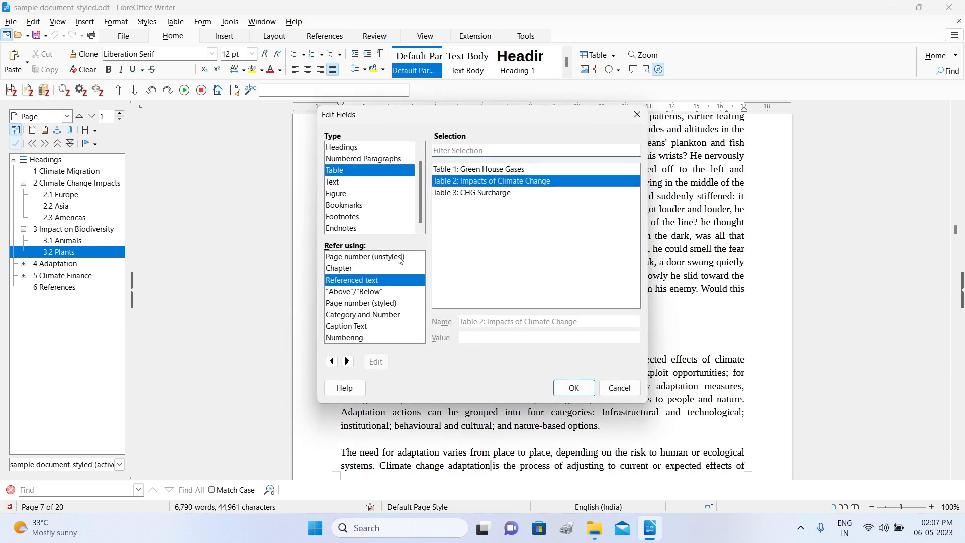
click(335, 184)
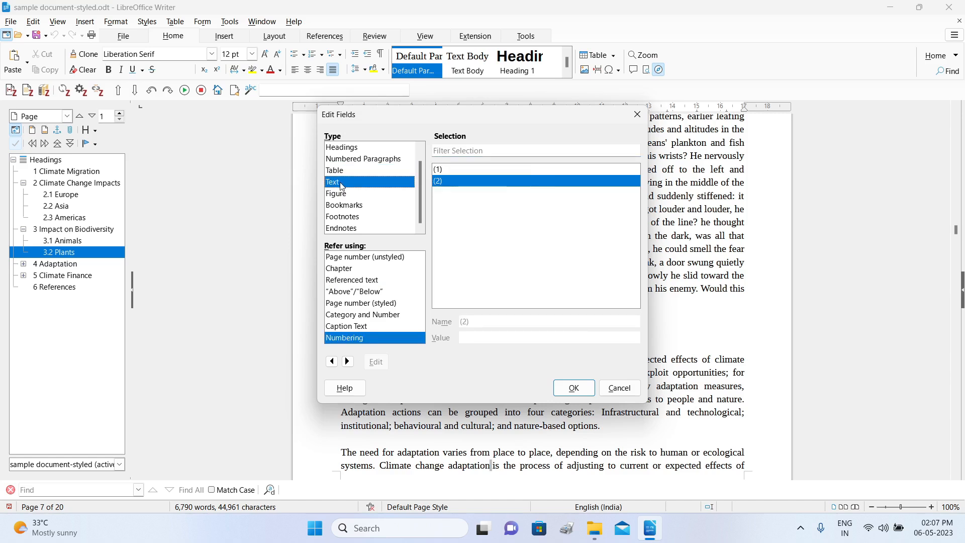
click(444, 171)
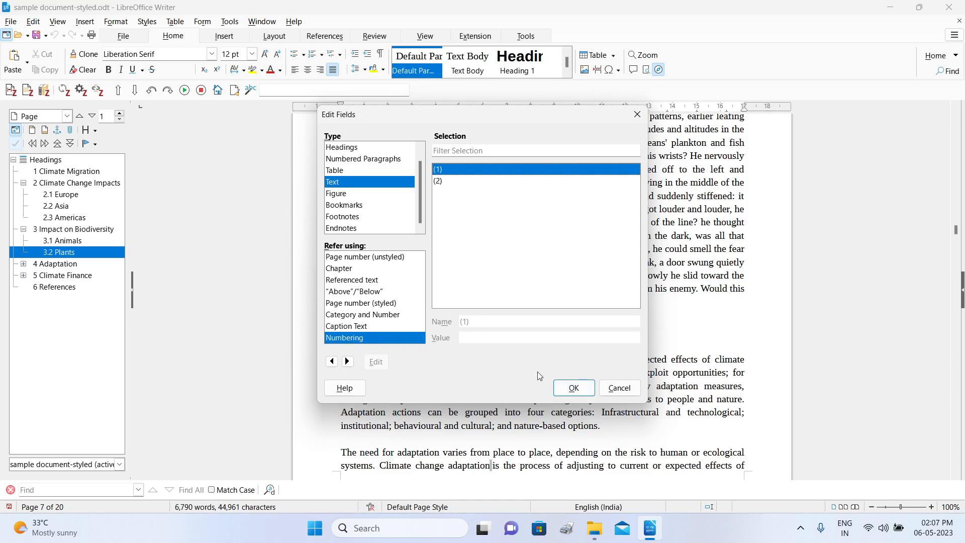
click(573, 388)
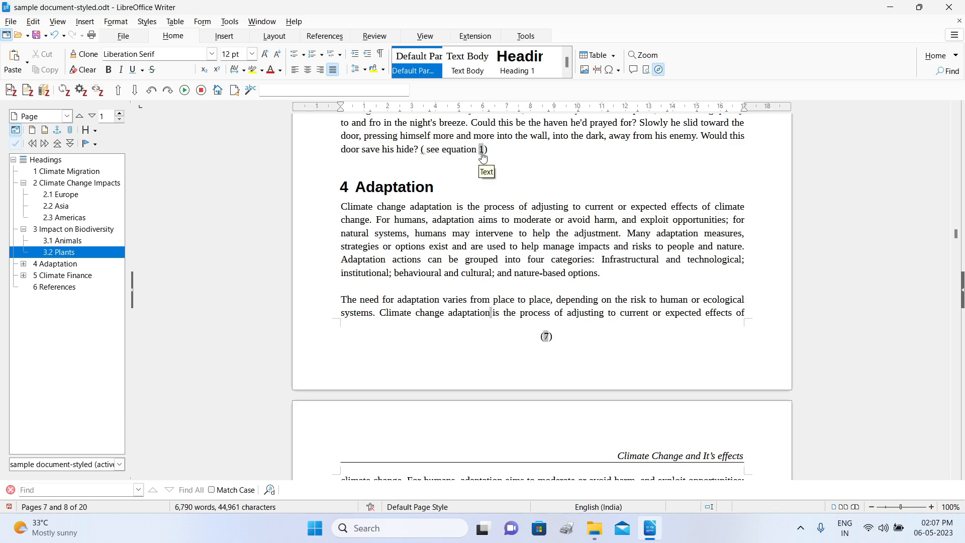
Follow the edited equation reference to its target equation and return to the paragraph before the Adaptation heading.
ctrl+click(482, 150)
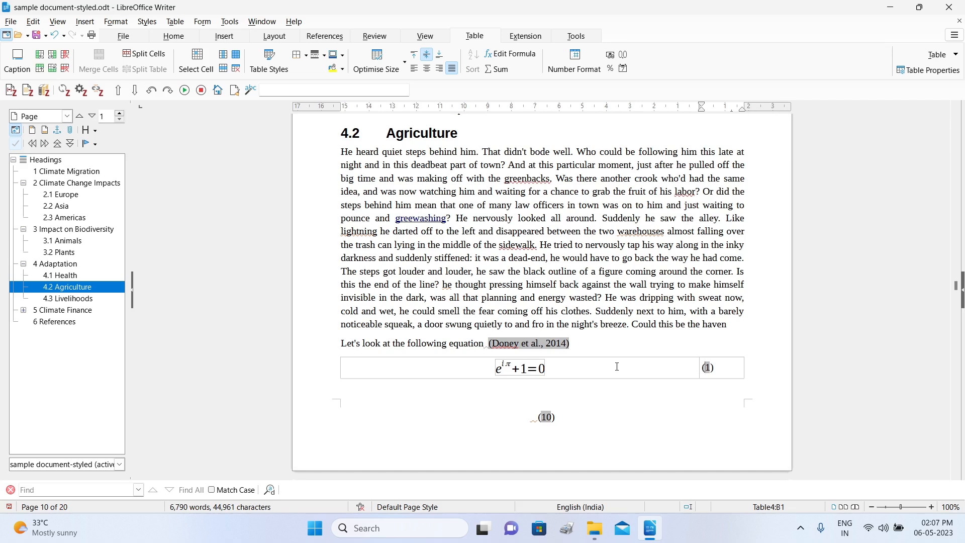
key(alt+Left)
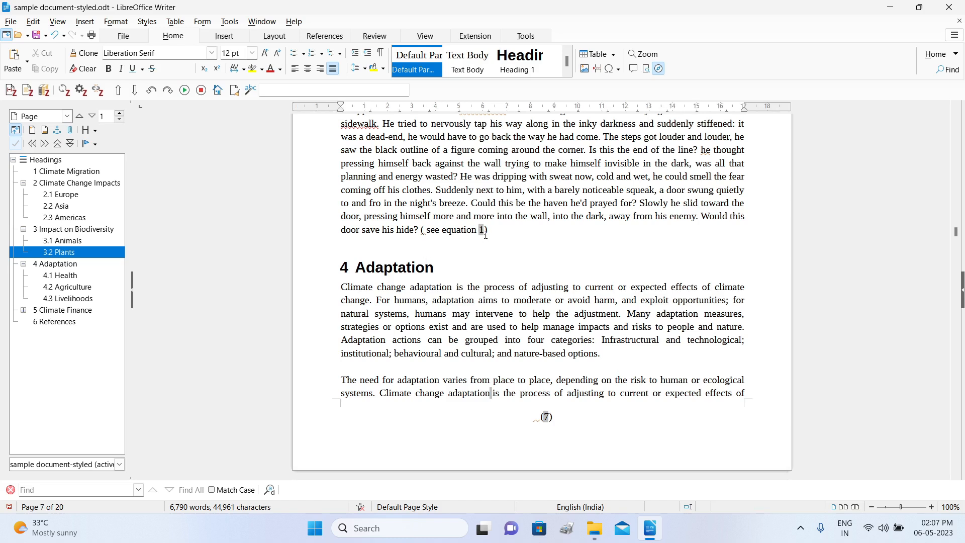
scroll(492, 192, down, 3)
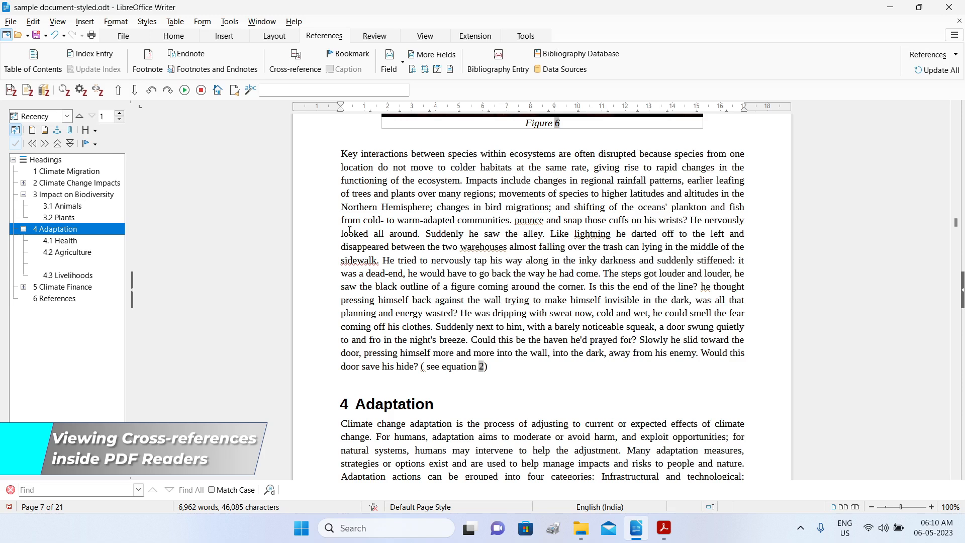
Export the document directly as a PDF.
click(10, 22)
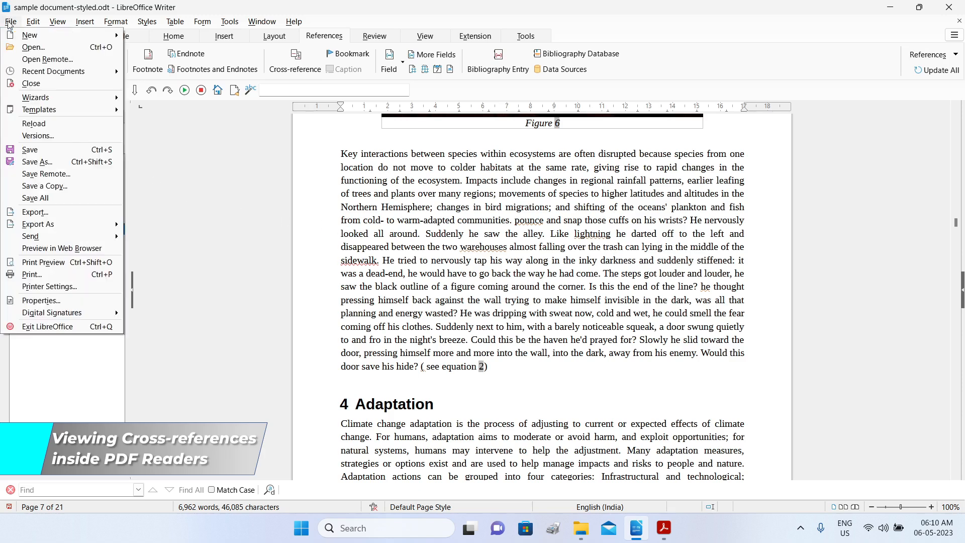
mouse_move(54, 229)
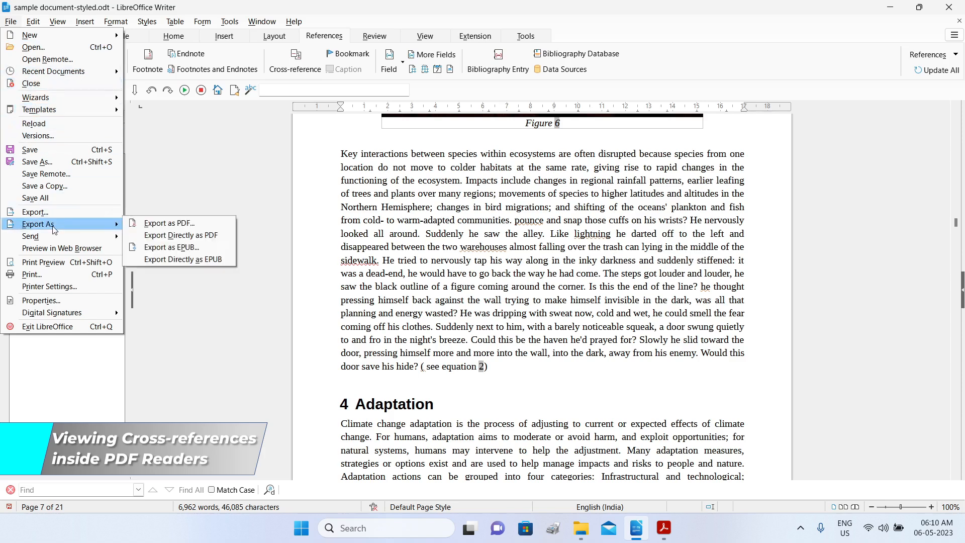
click(220, 236)
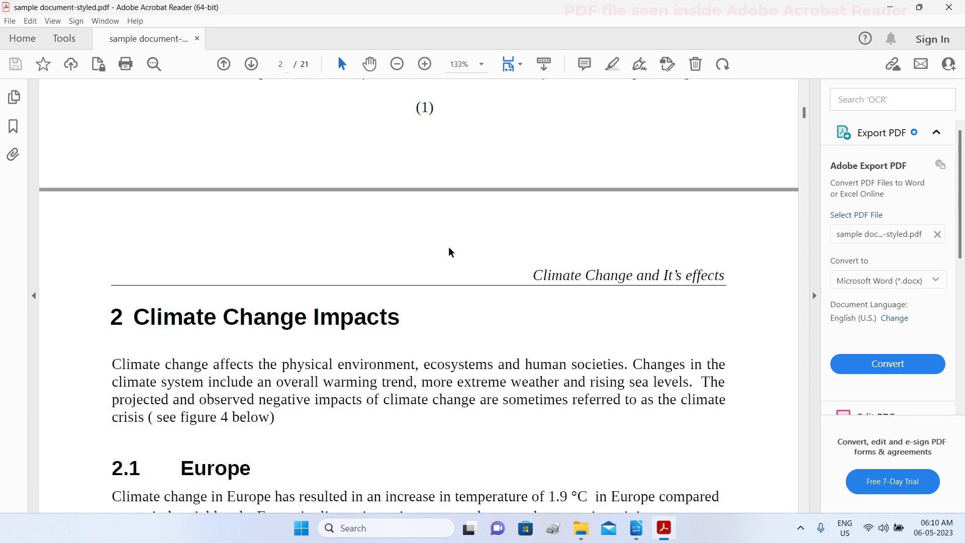
In the PDF in Adobe Acrobat Reader, follow the "see figure 4 below" link under Climate Change Impacts to Figure 4 and return to it.
scroll(450, 251, up, 15)
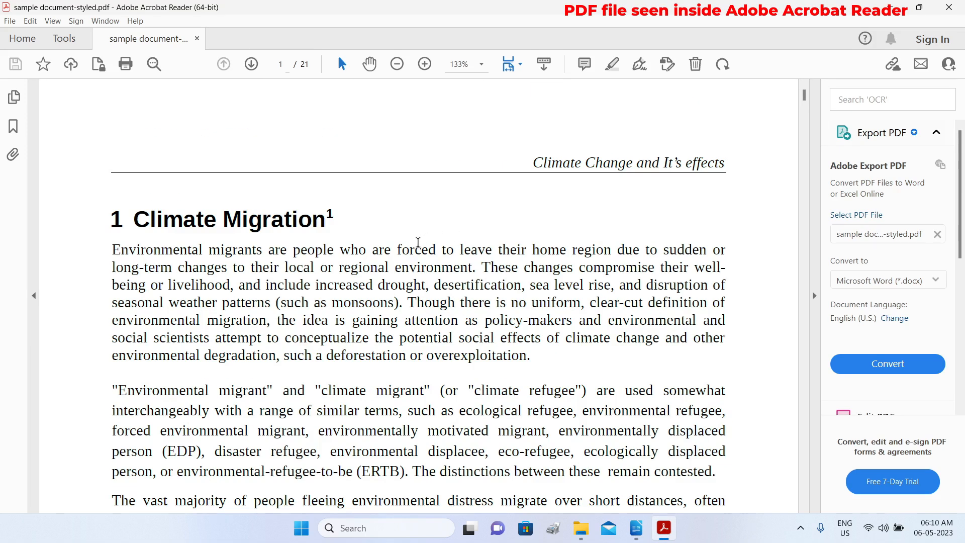
scroll(417, 244, down, 8)
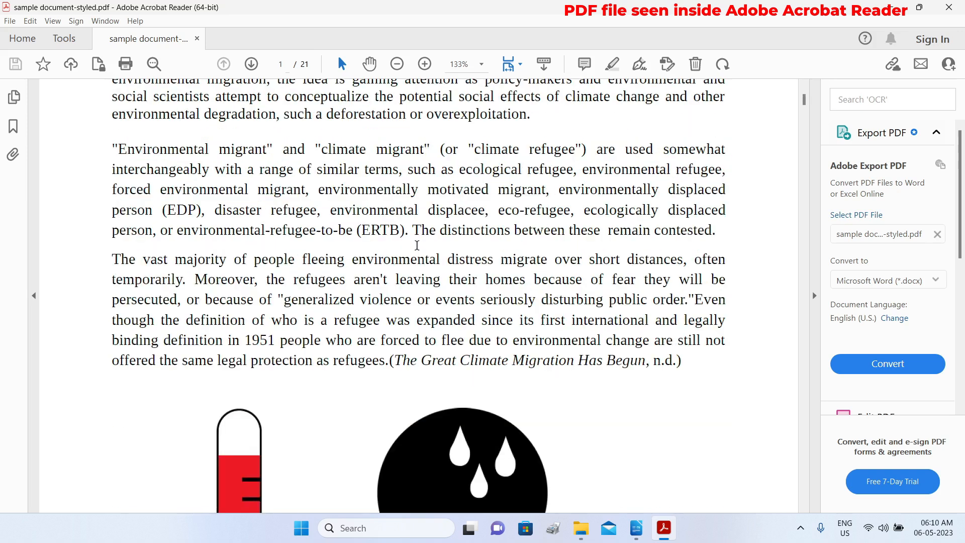
scroll(418, 249, down, 18)
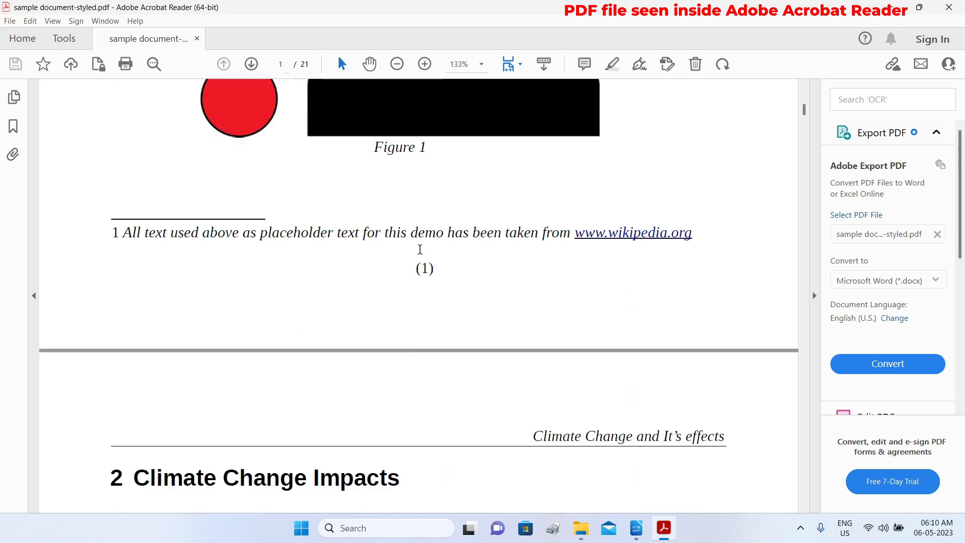
scroll(420, 253, down, 4)
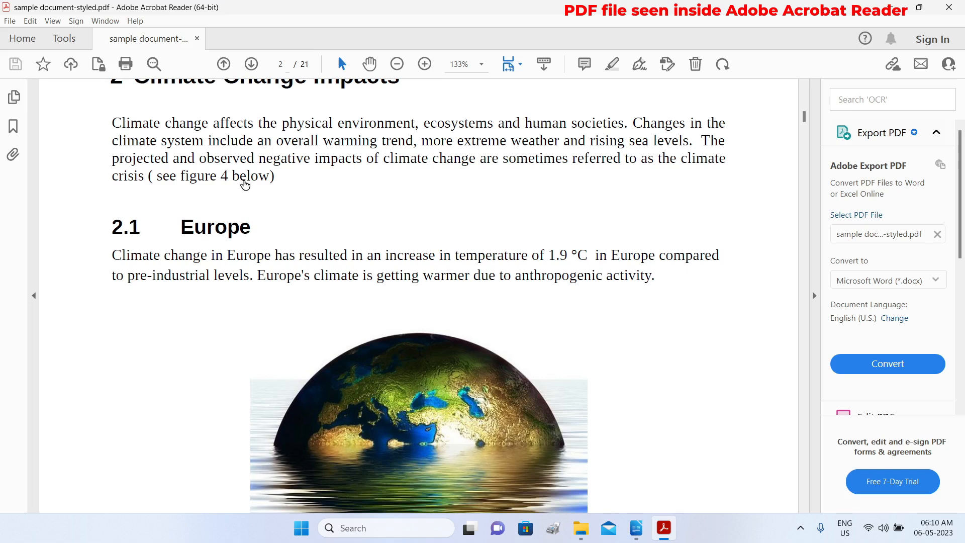
scroll(245, 184, up, 1)
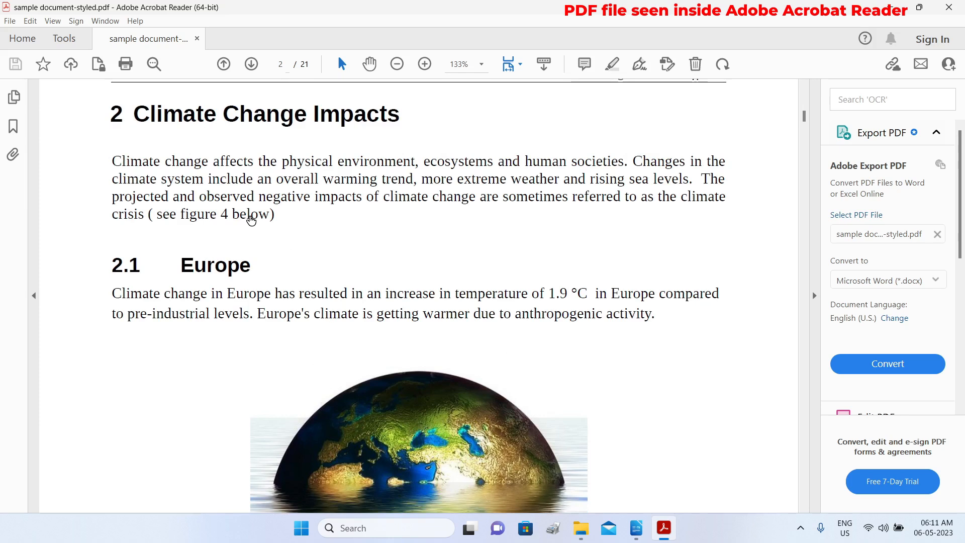
click(251, 220)
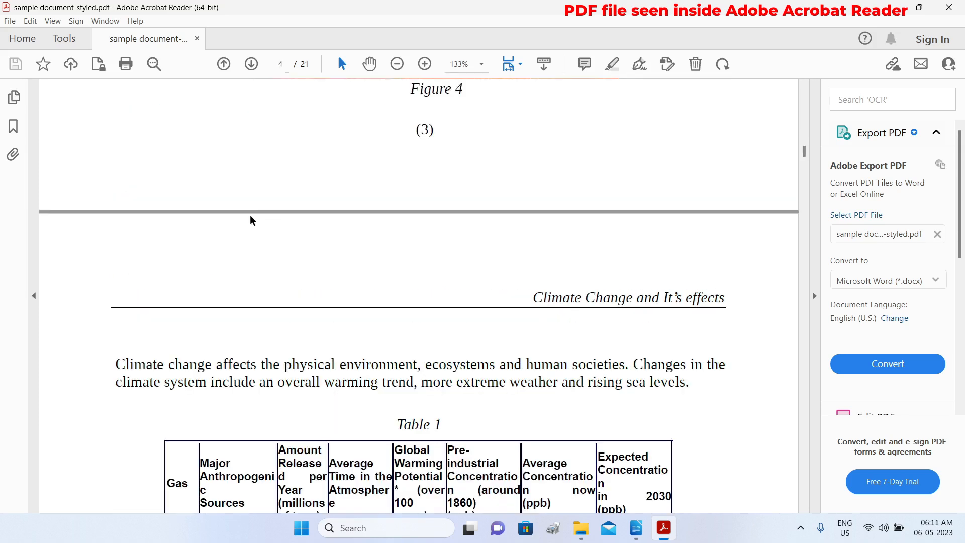
scroll(408, 185, up, 6)
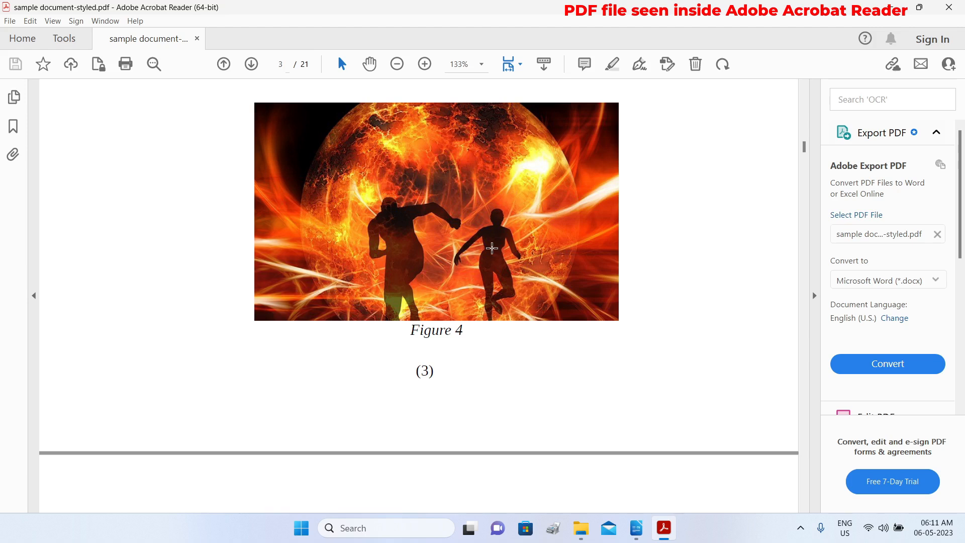
key(alt+Left)
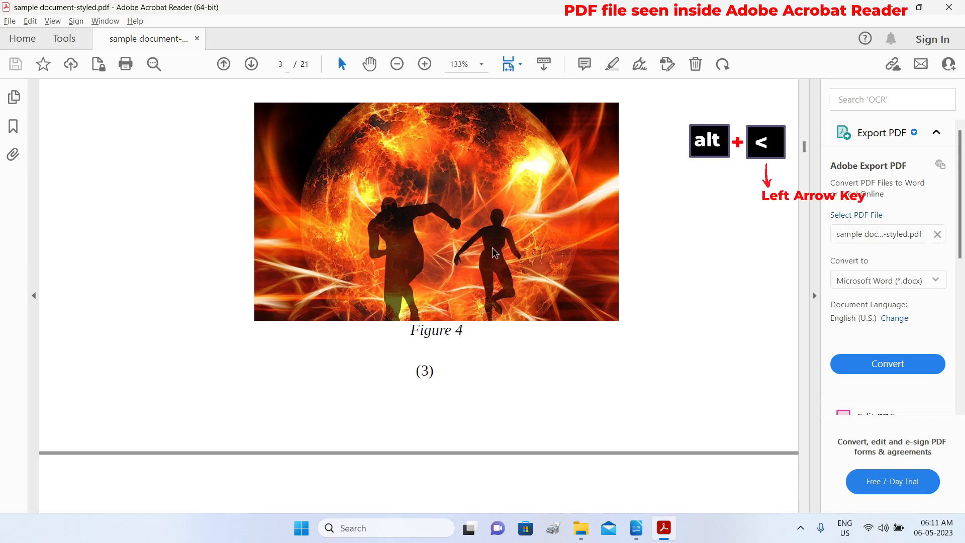
key(alt+Left)
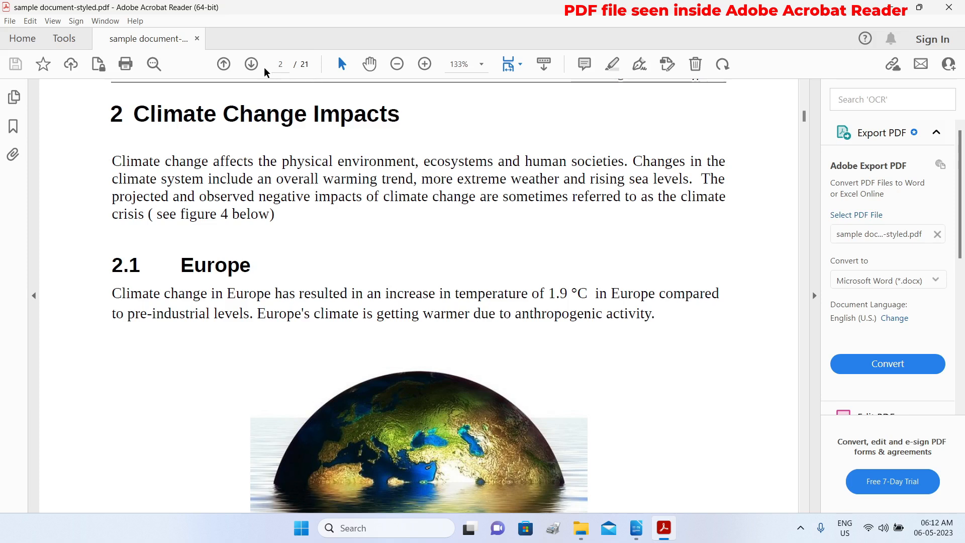
Add the Previous View page navigation tool to the Acrobat Reader toolbar.
right_click(773, 66)
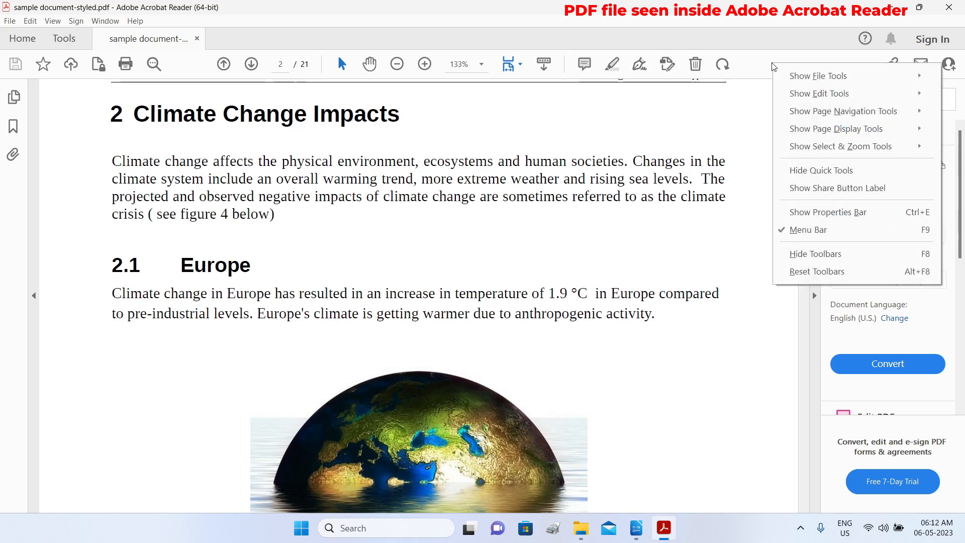
mouse_move(811, 113)
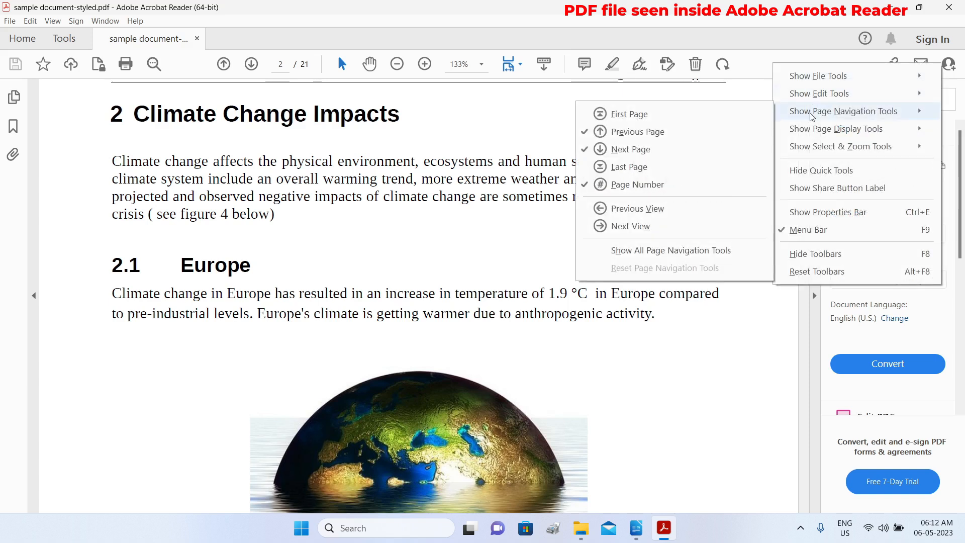
click(639, 215)
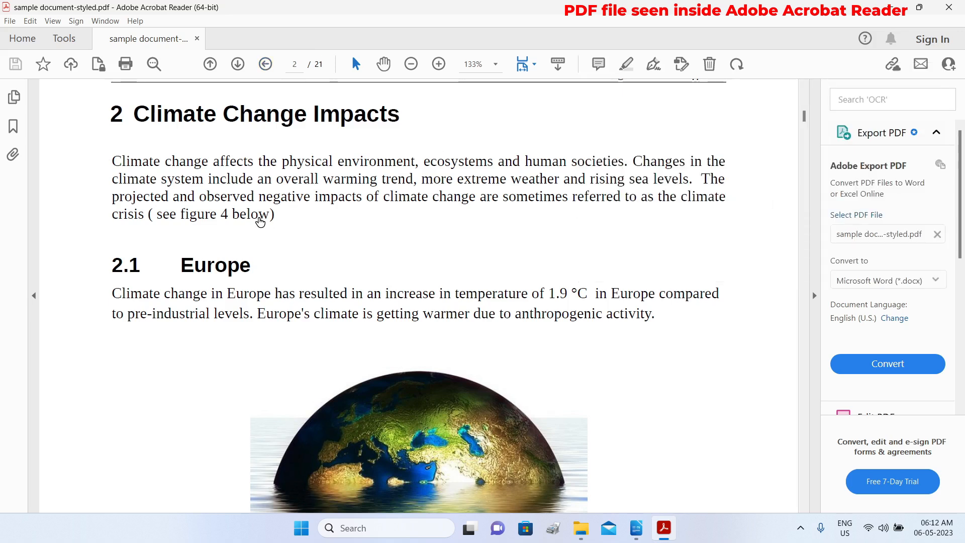
Follow the "see figure 4 below" link to Figure 4 again and go back with the Previous View tool.
click(261, 217)
scroll(474, 172, up, 5)
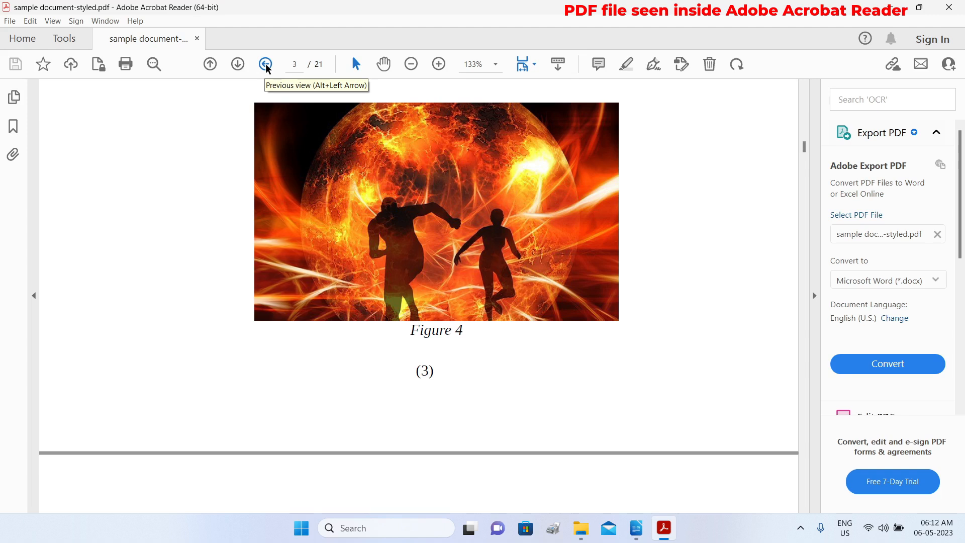
click(266, 64)
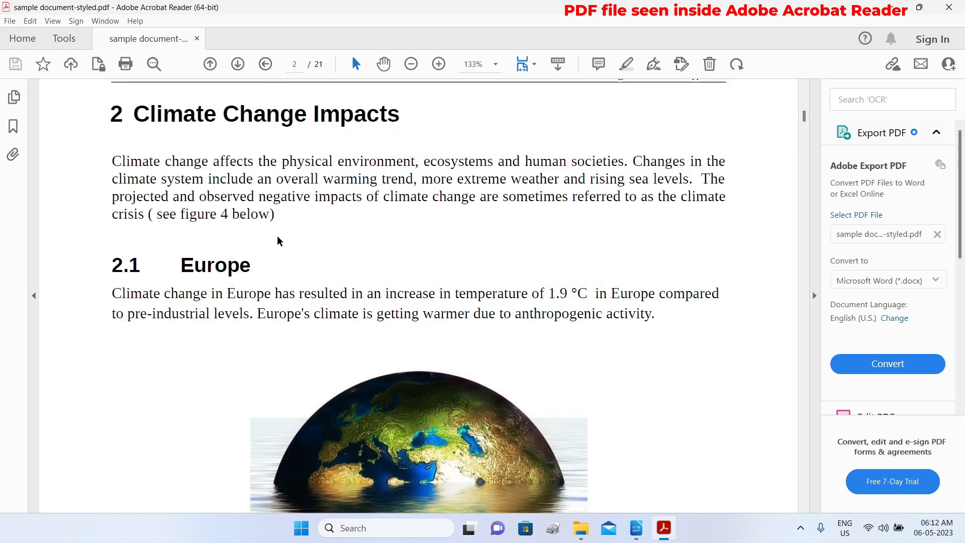